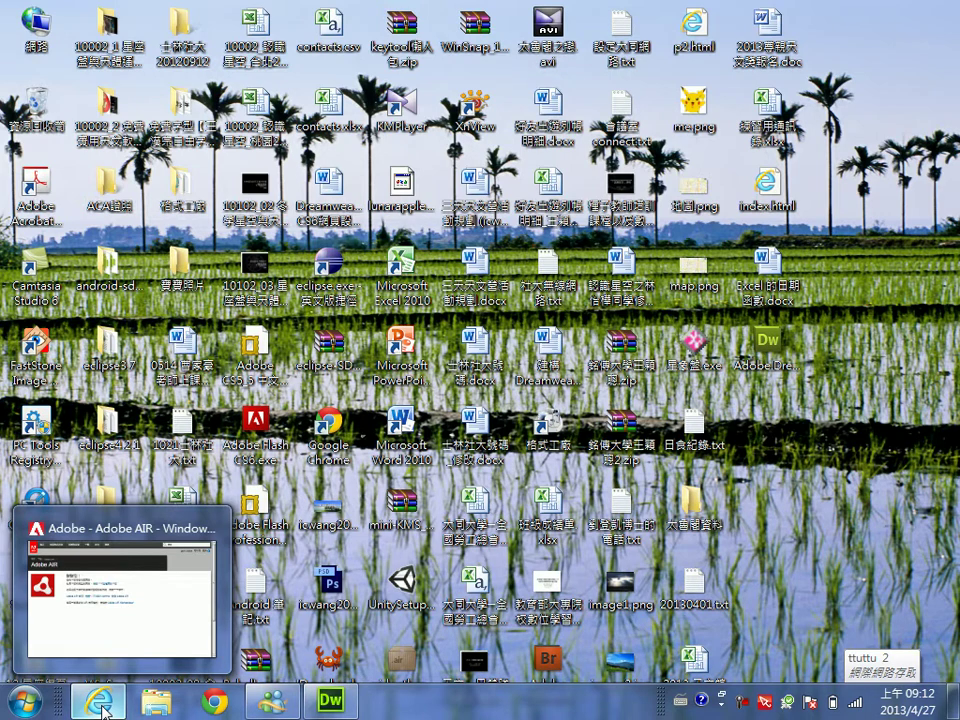
click(106, 705)
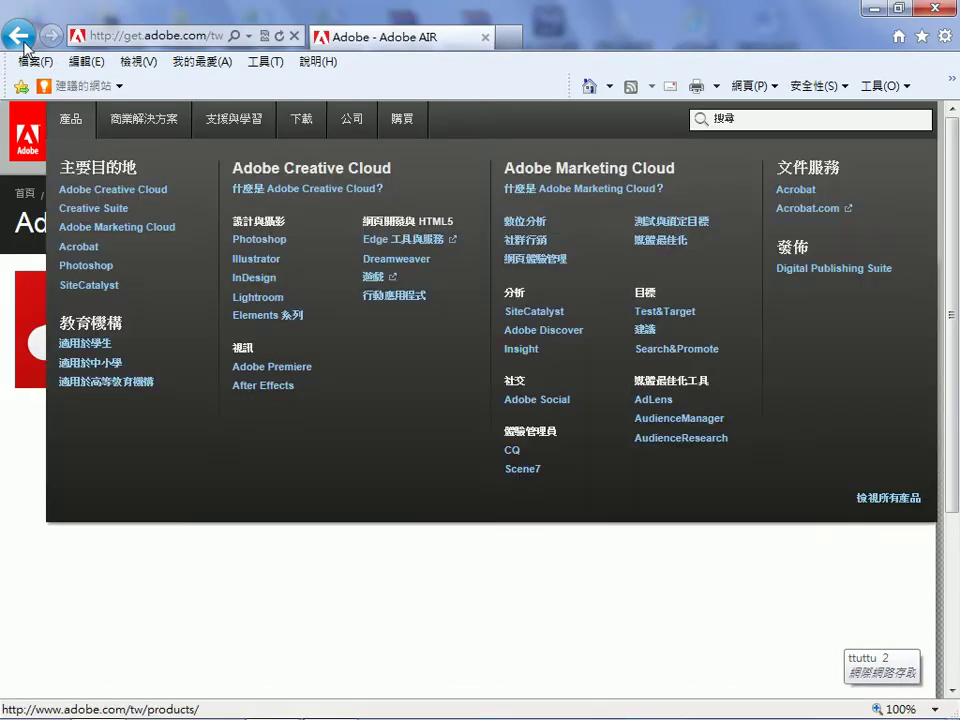
click(20, 37)
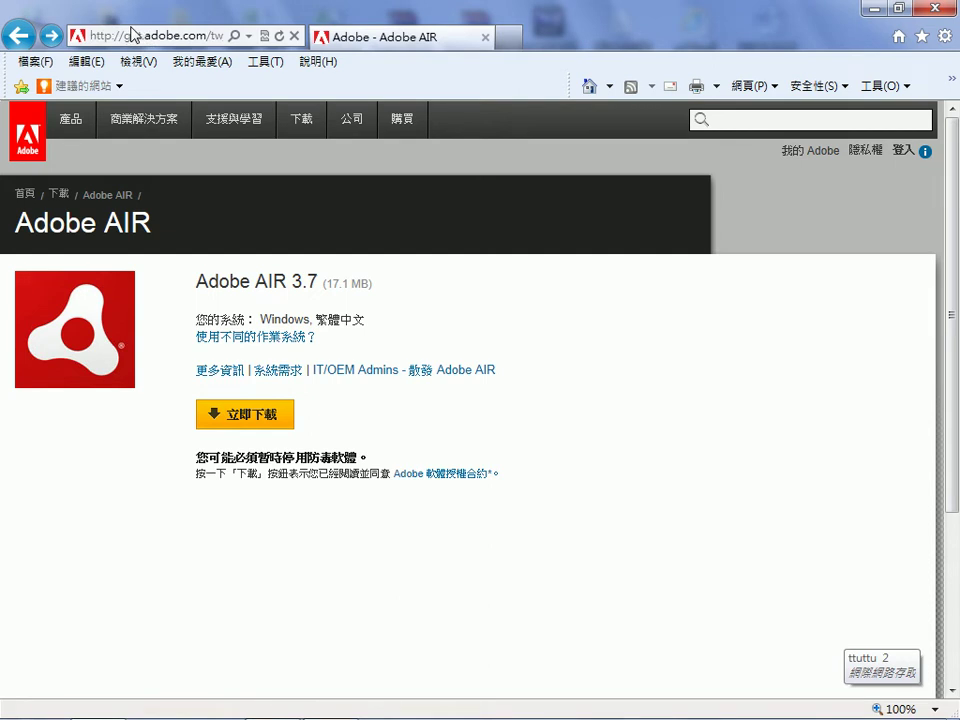
click(133, 35)
text(www)
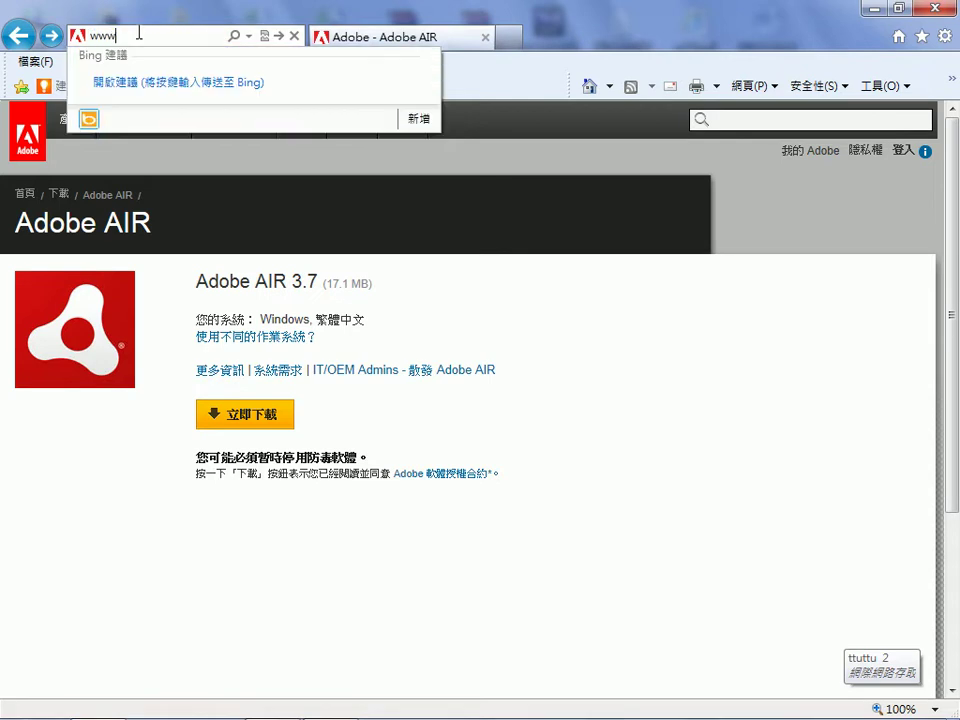
text(.adob)
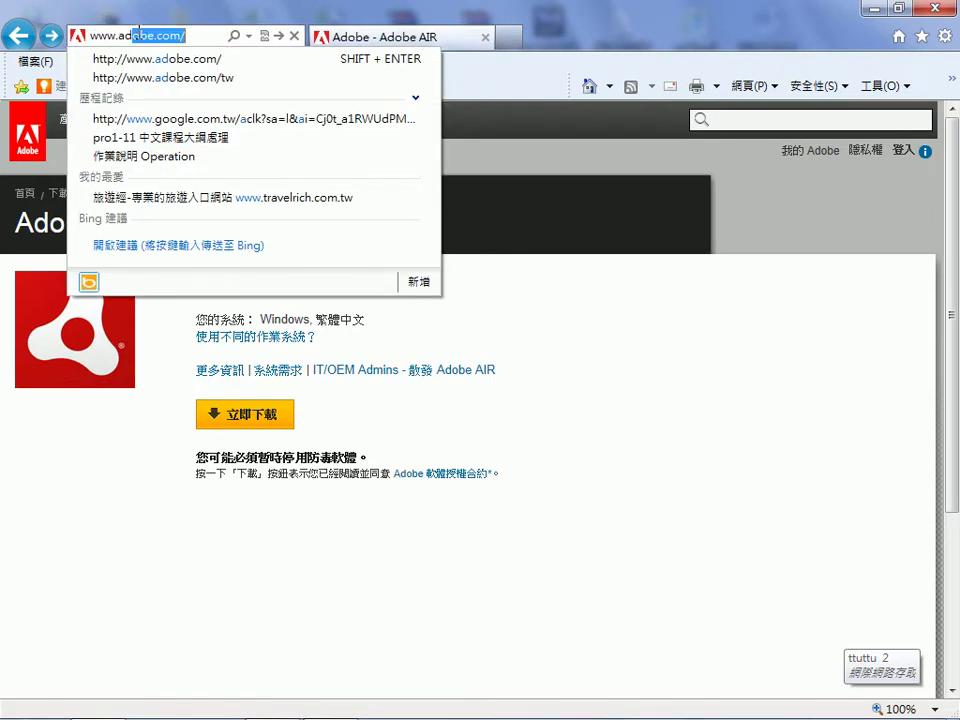
text(e)
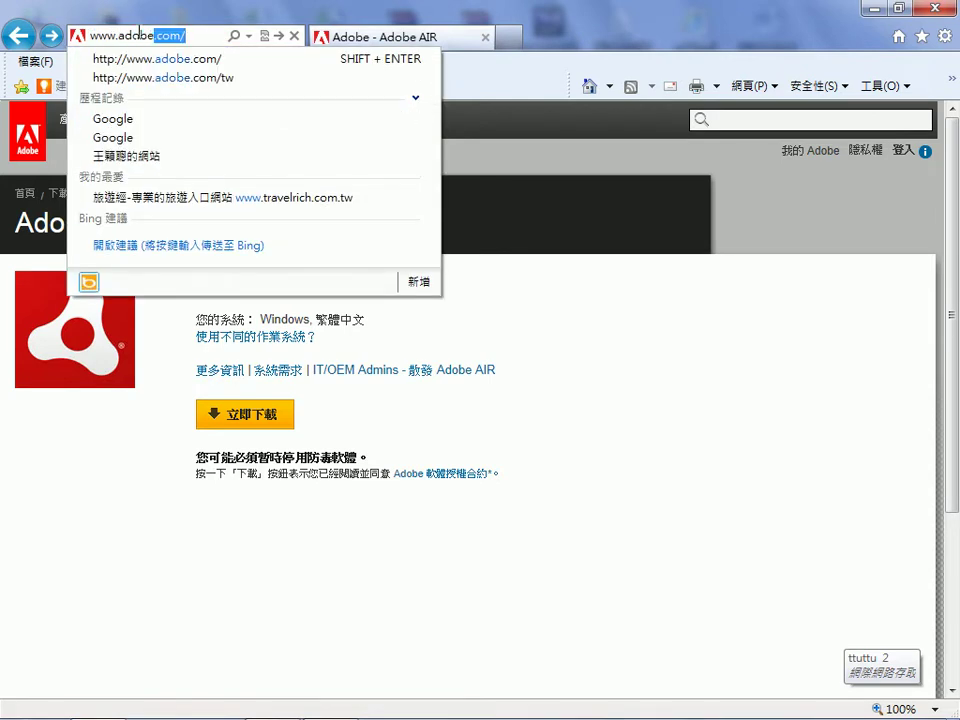
text(.com)
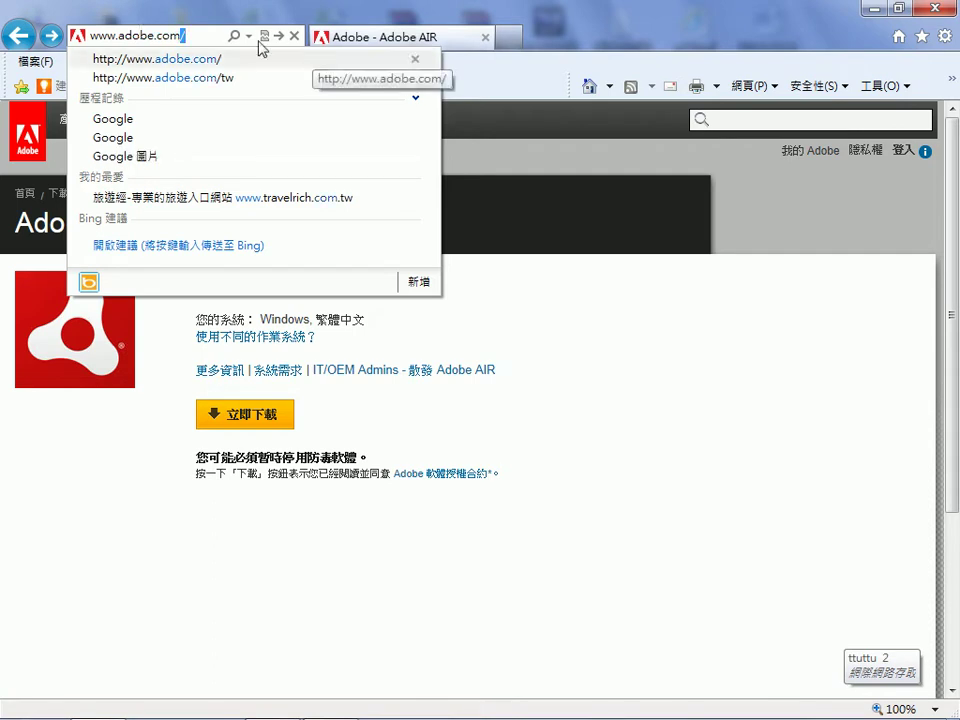
text(/)
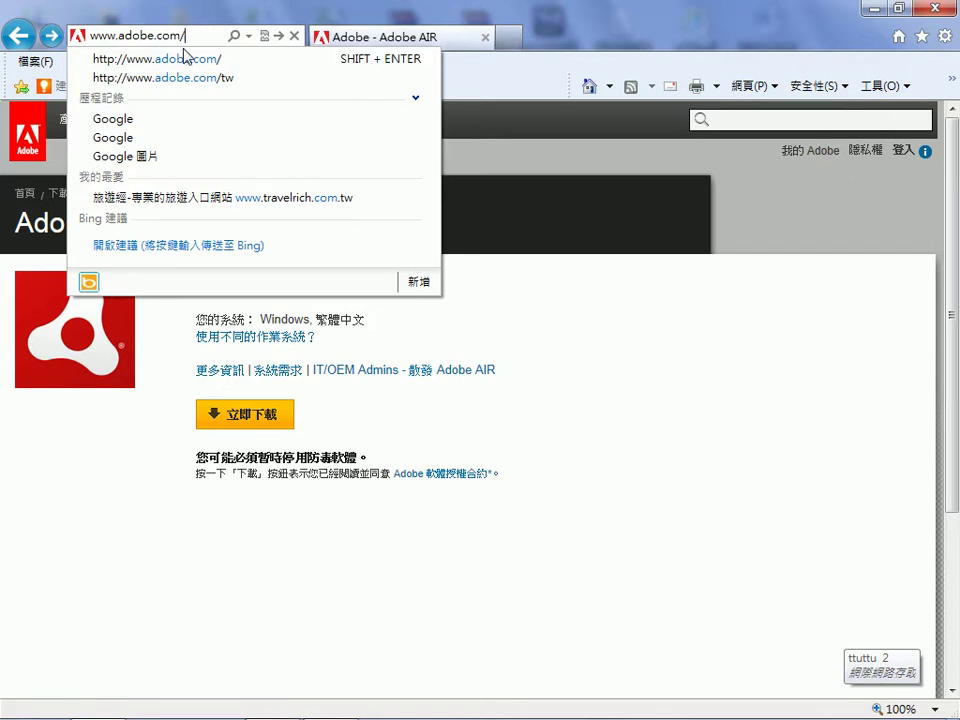
click(185, 57)
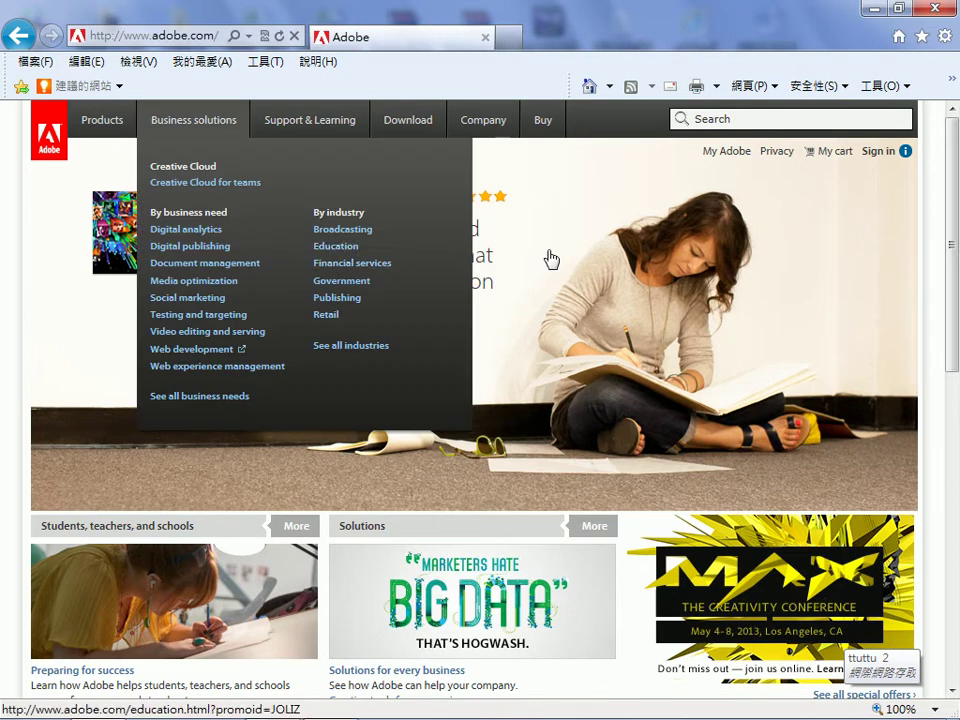
Open the Adobe AIR download page from the Download section of the Adobe home page.
scroll(955, 327, down, 1)
drag(957, 327, 943, 261)
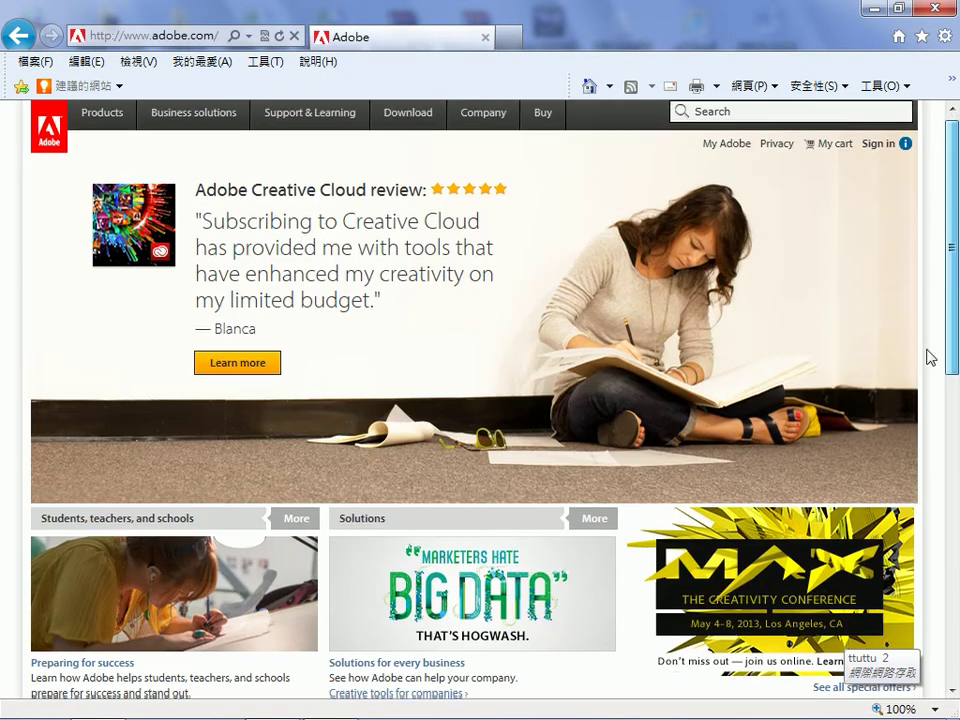
scroll(930, 357, down, 3)
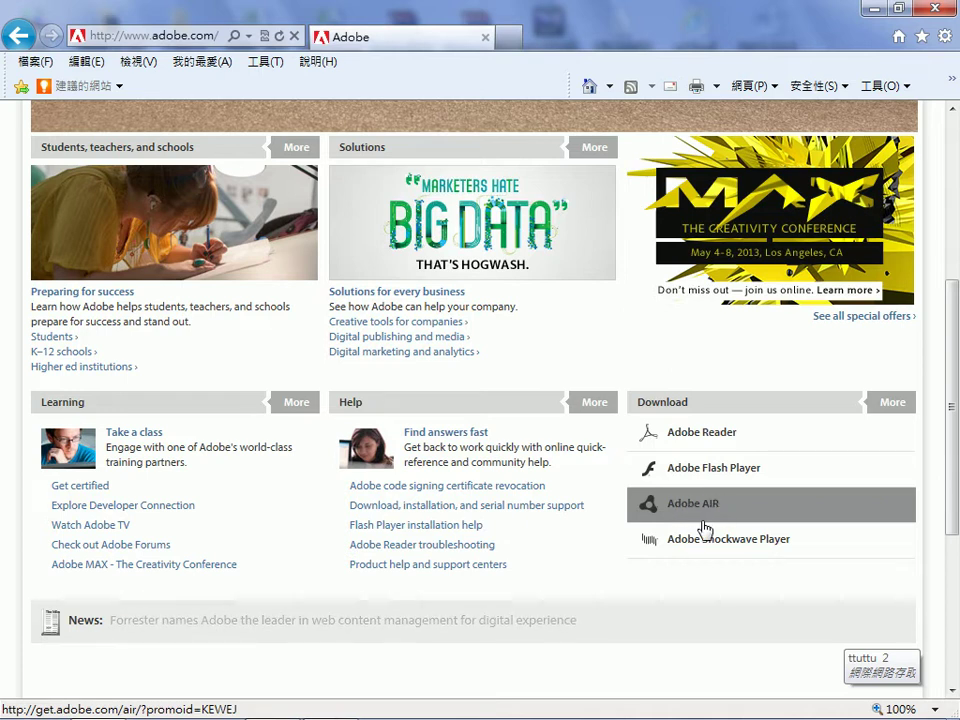
click(700, 515)
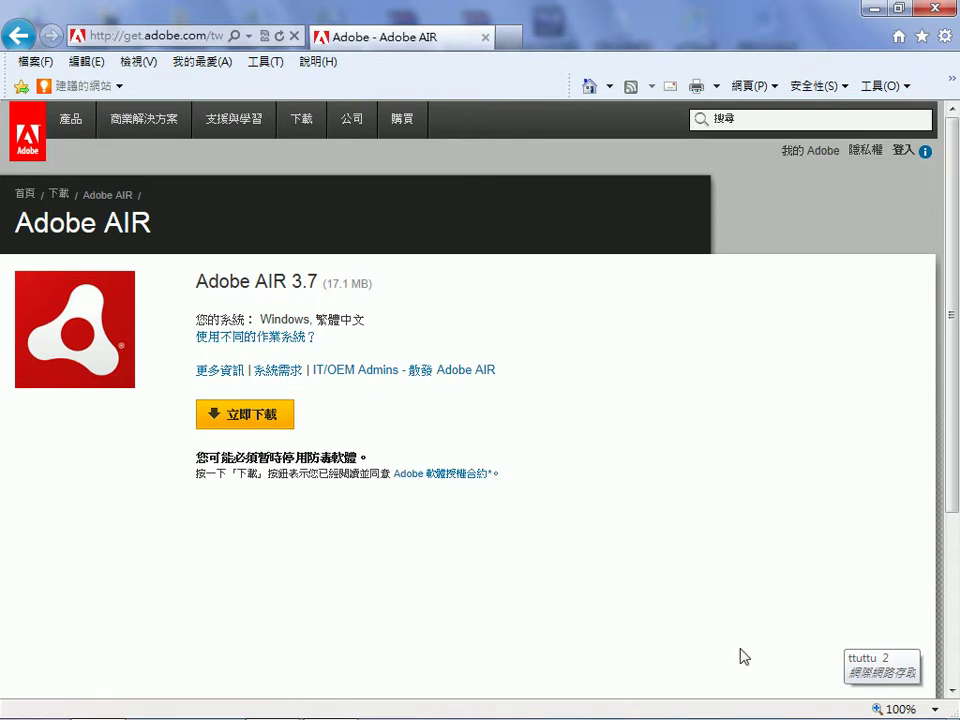
mouse_move(680, 712)
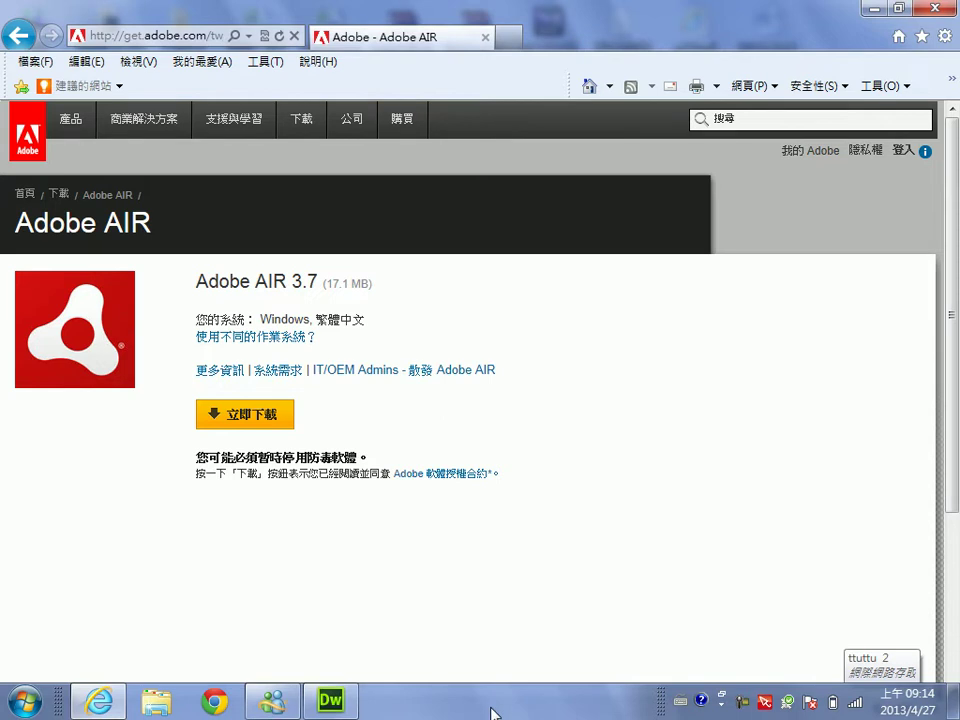
Return to the Adobe home page and search the site for "Dreamweaver widget Browser".
click(17, 36)
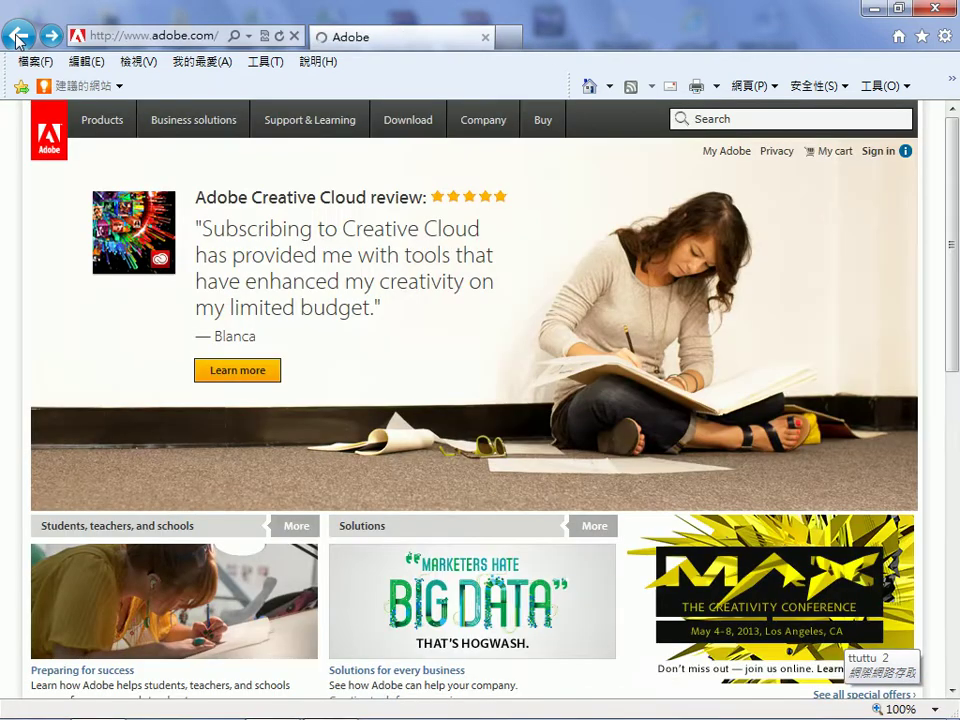
scroll(386, 221, up, 4)
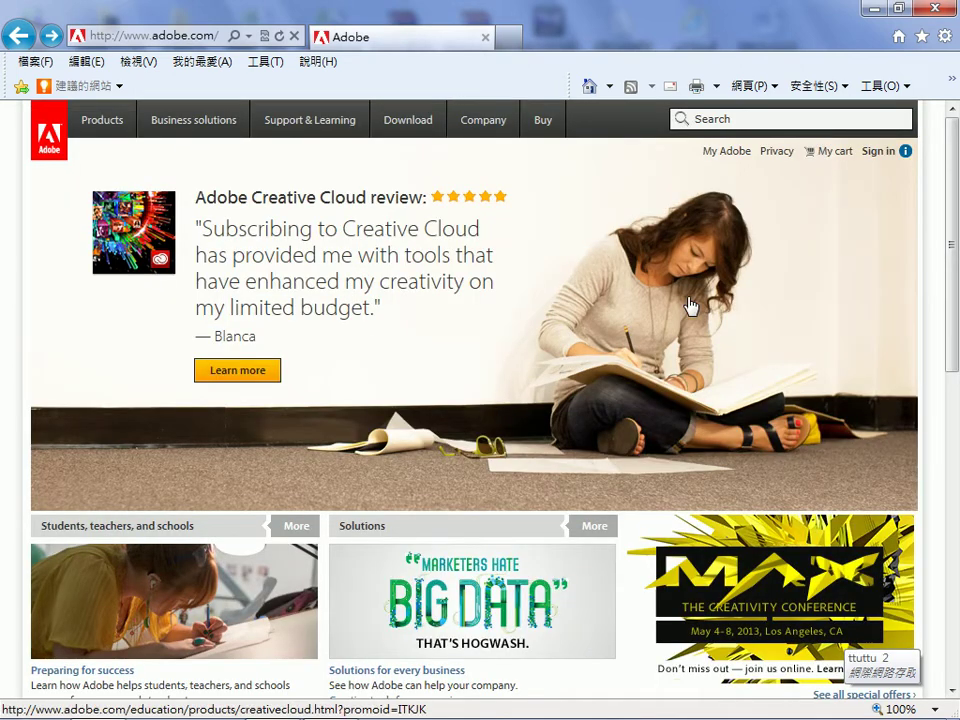
mouse_move(660, 117)
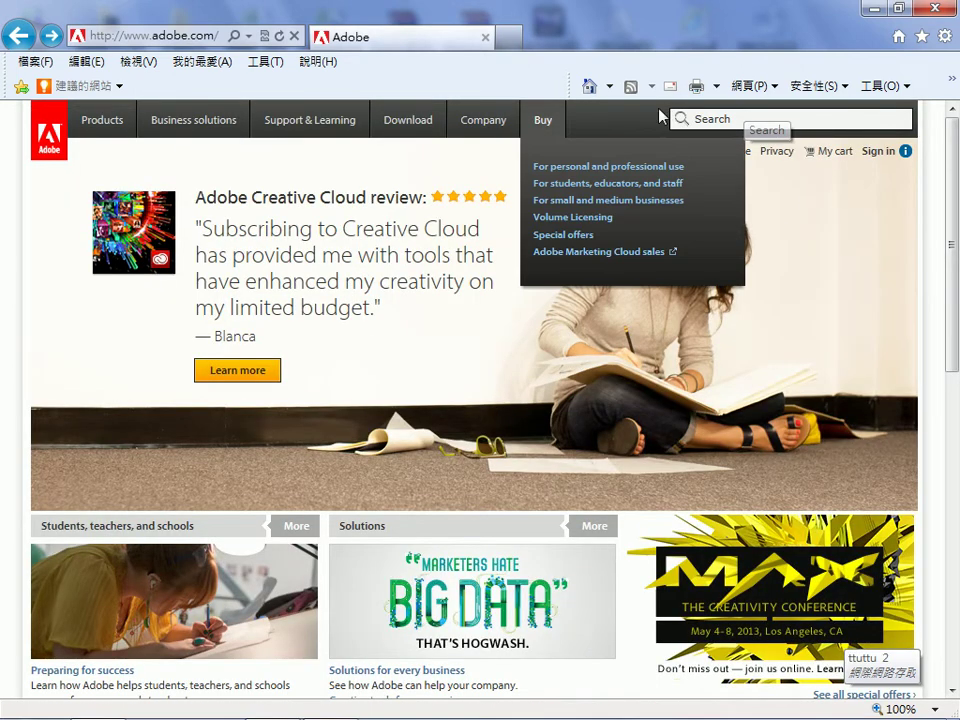
click(718, 118)
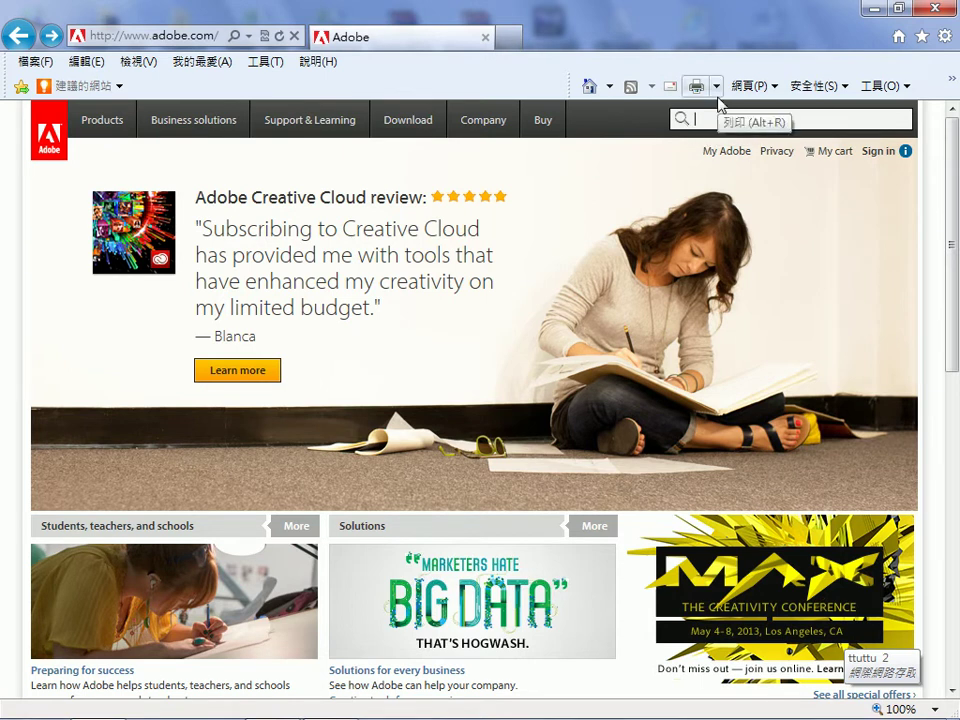
text(Dre)
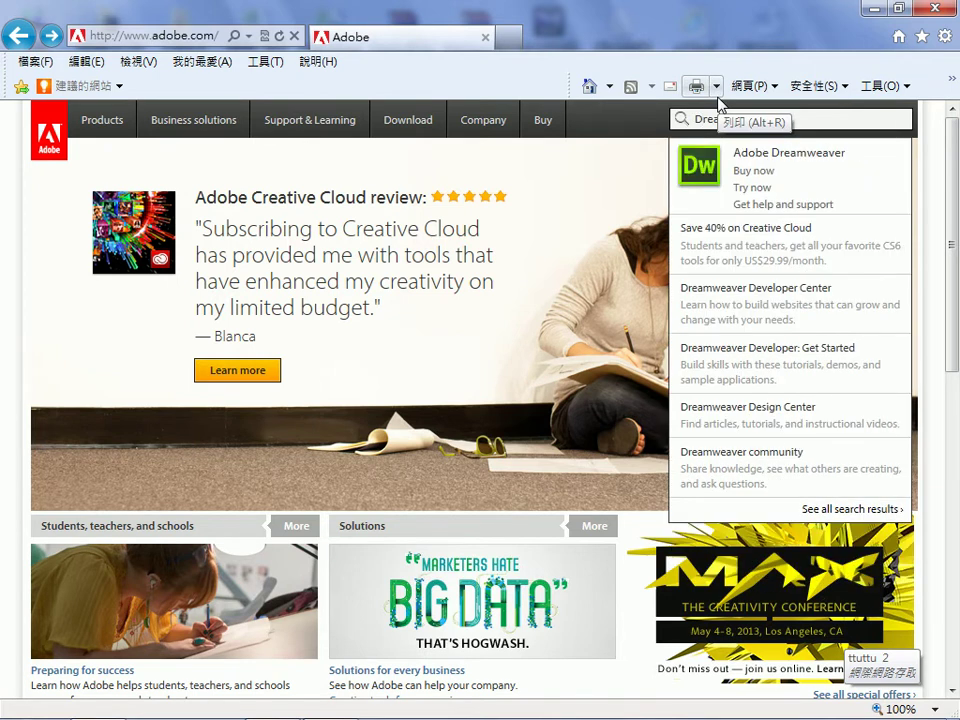
text(a)
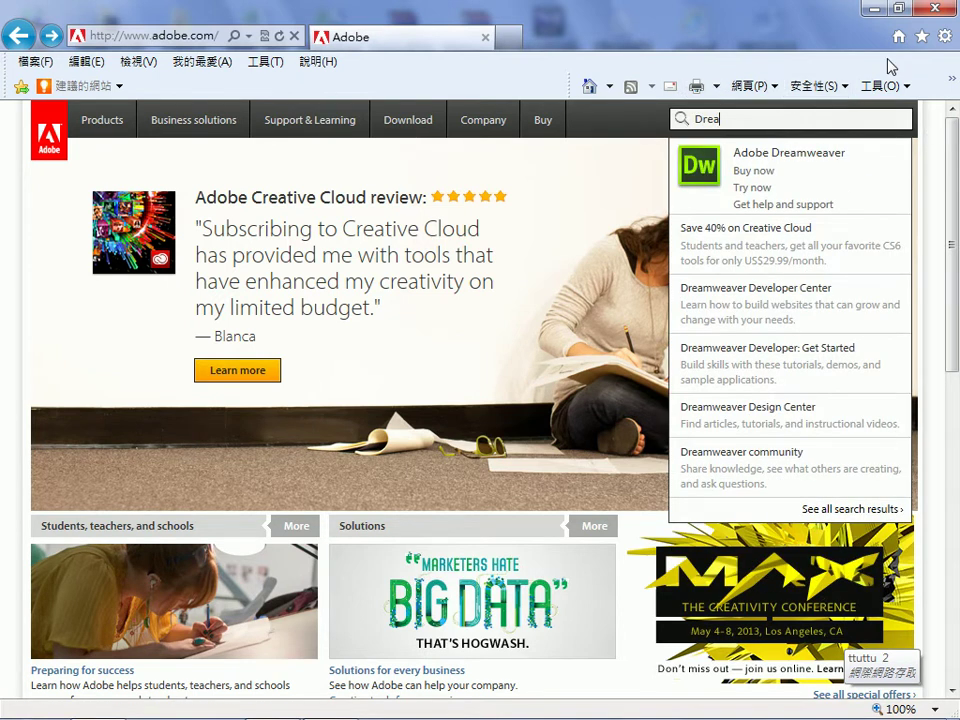
text(mweaver widget)
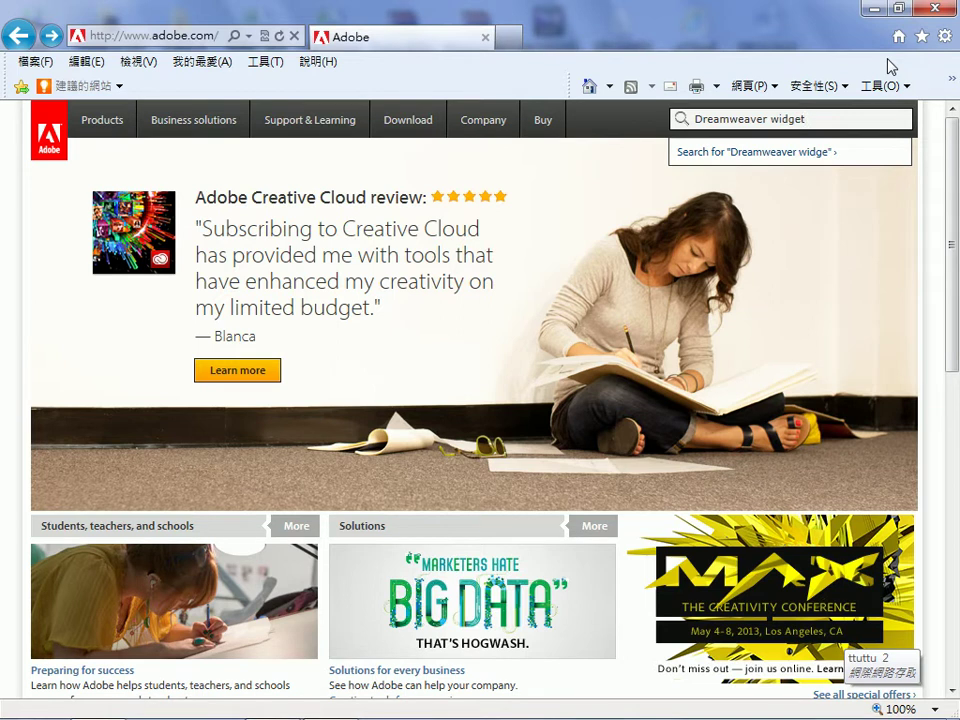
text( Browser)
key(Return)
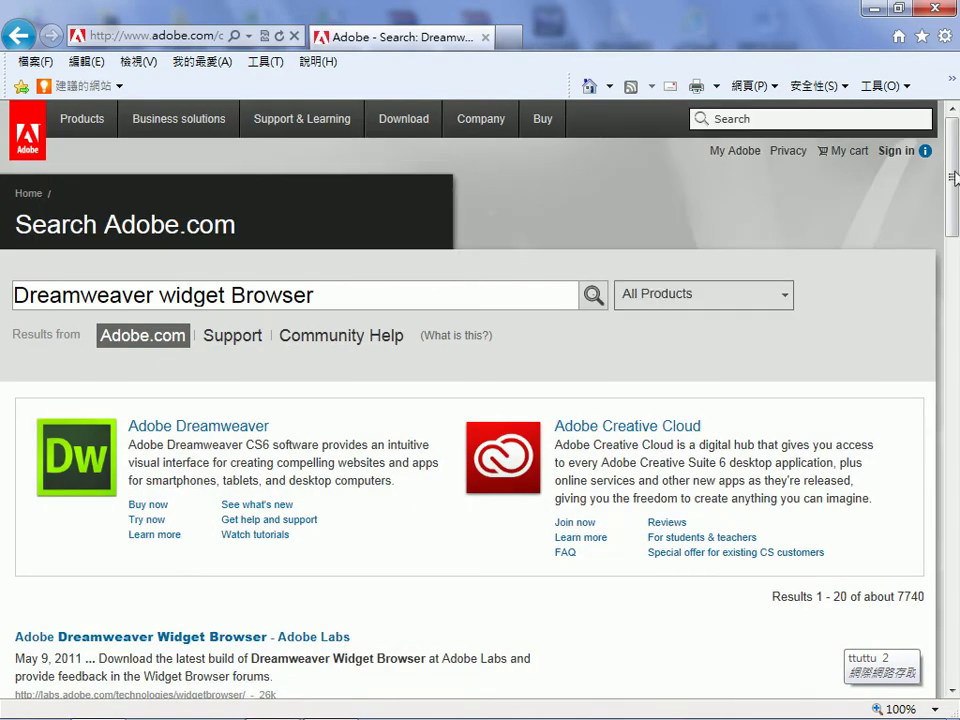
Open the search result "Download Adobe Dreamweaver Widget Browser - Adobe Labs".
scroll(953, 208, down, 1)
drag(953, 208, 948, 276)
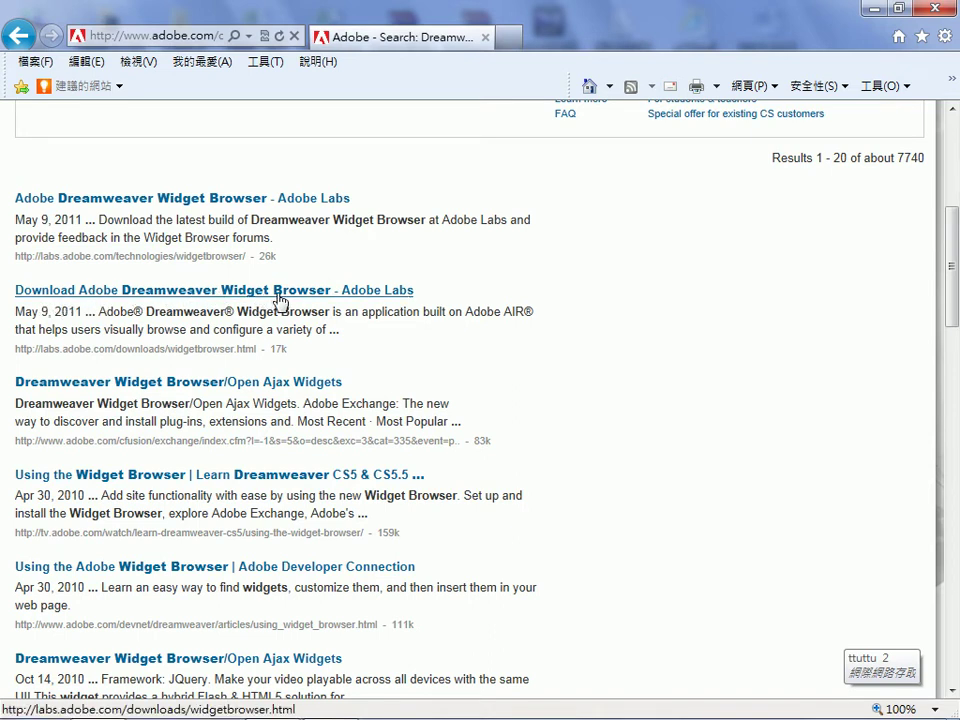
click(280, 301)
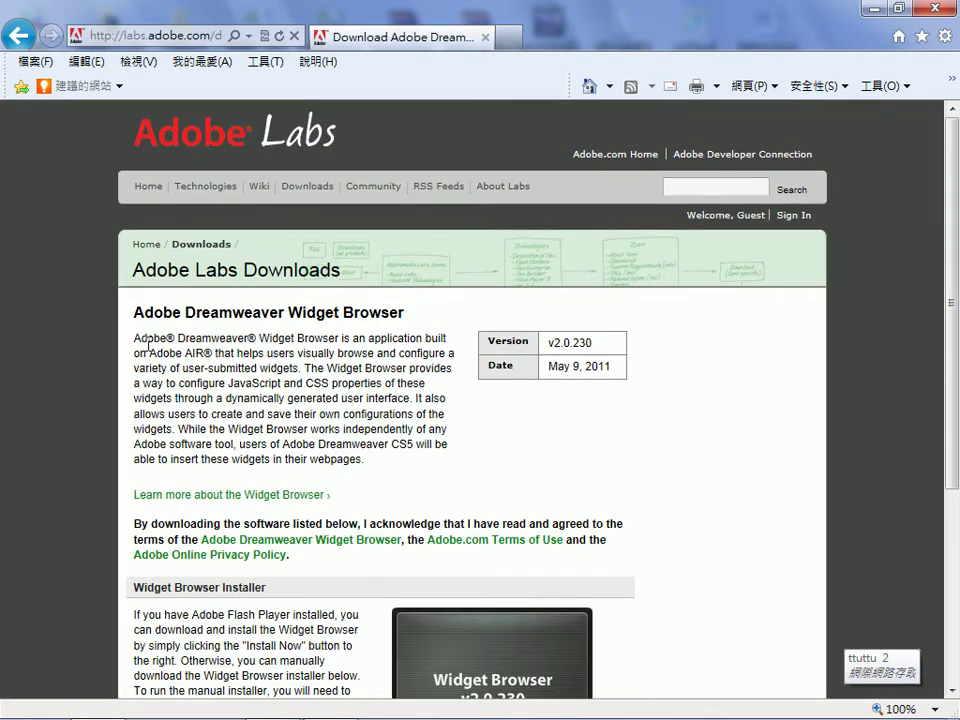
Download the Widget Browser installer and save it to the desktop as widgetbrowser_2-0-230.air, replacing the existing file.
drag(946, 266, 940, 430)
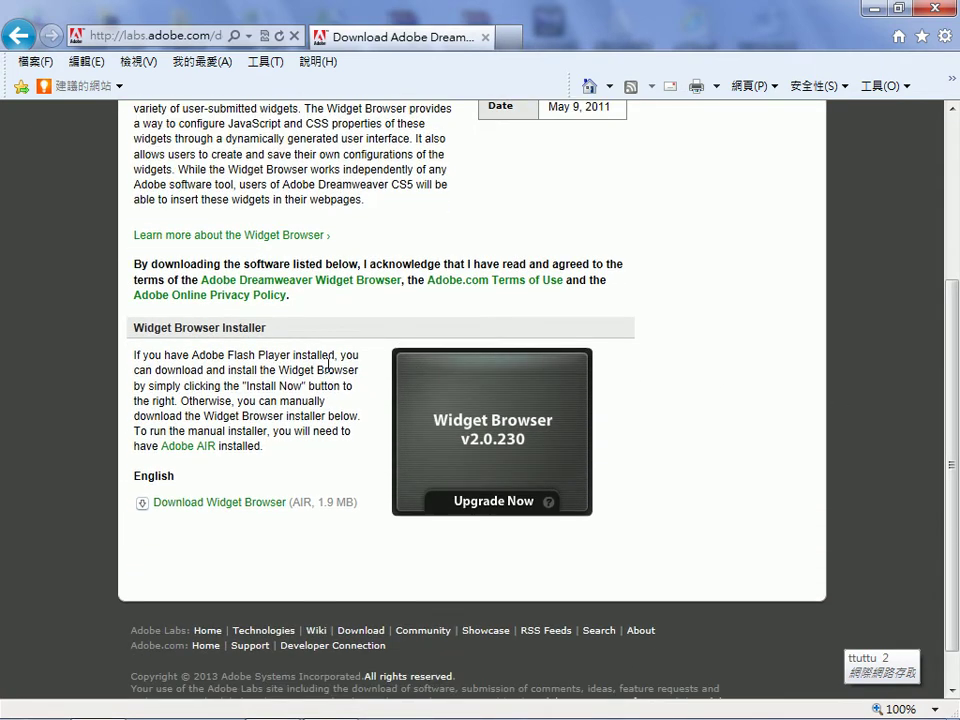
click(195, 503)
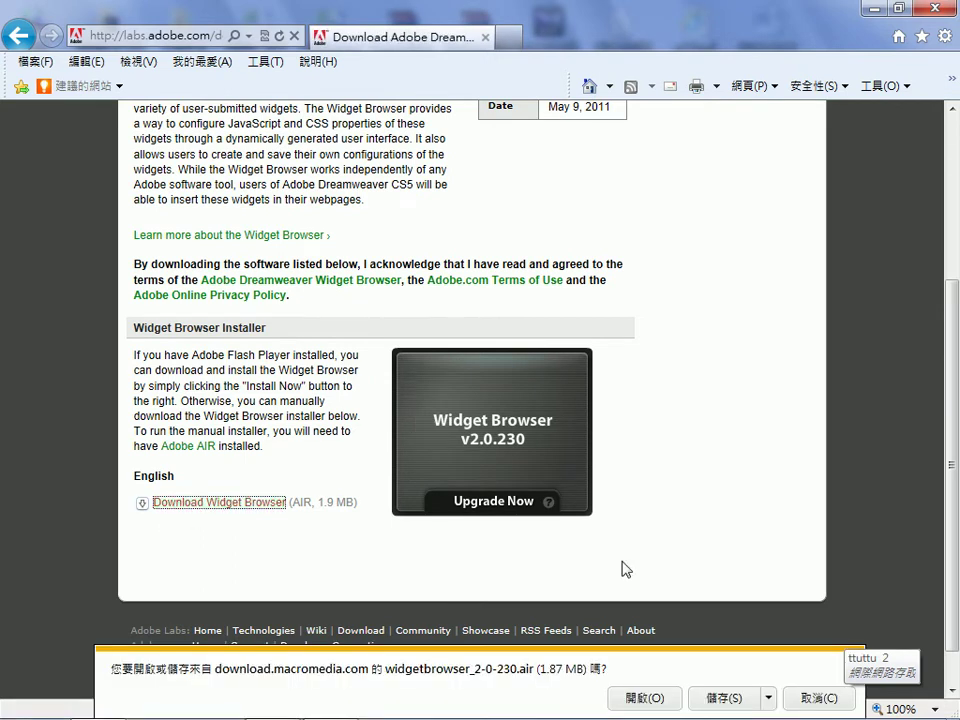
click(767, 698)
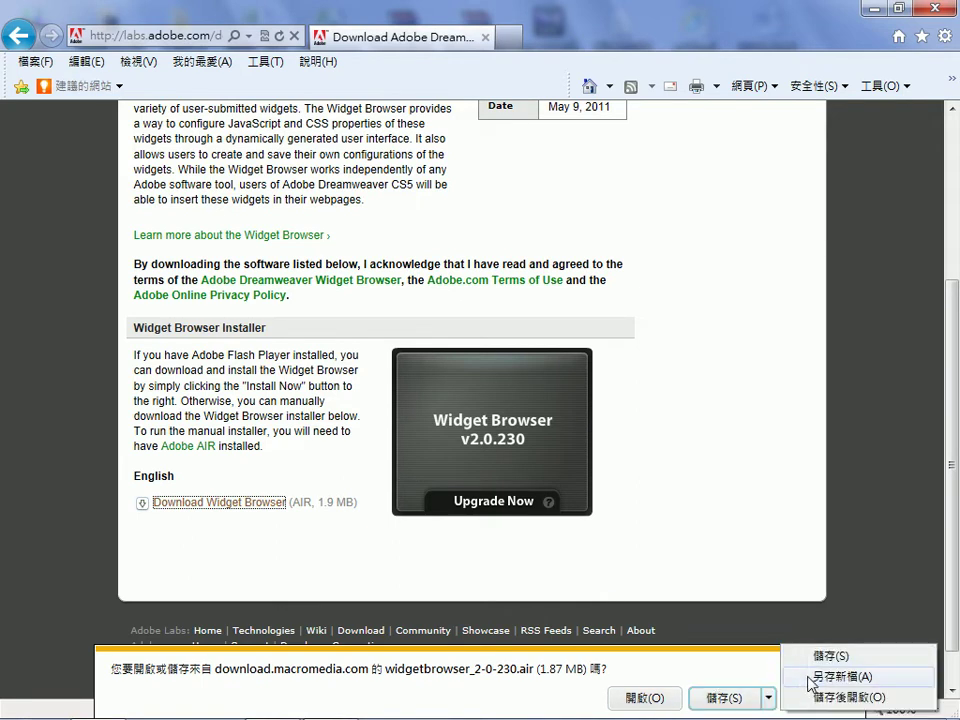
click(813, 680)
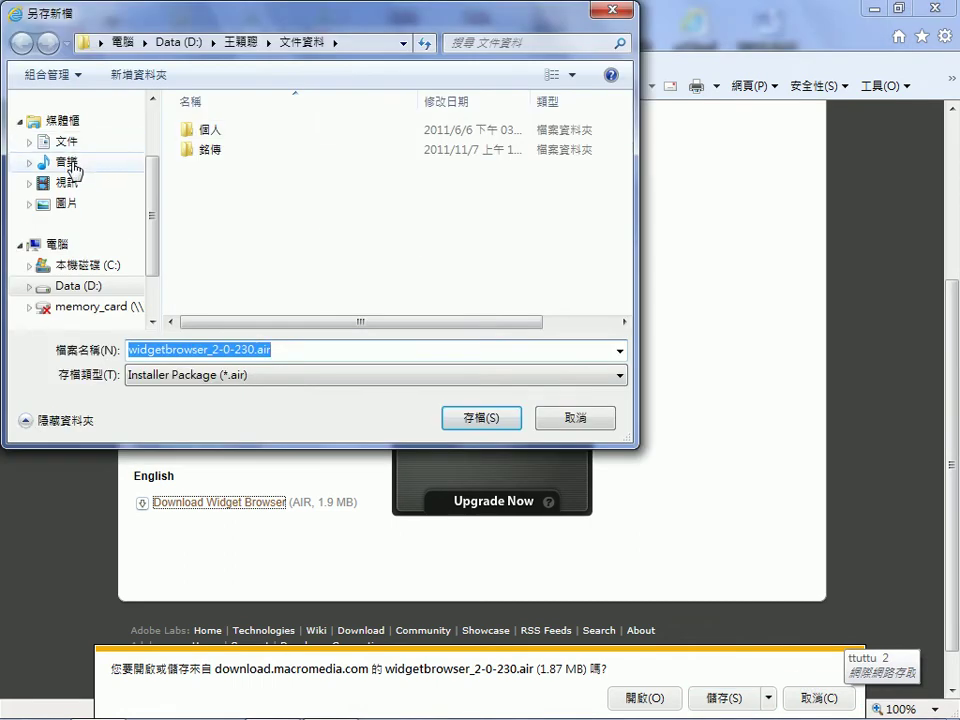
scroll(100, 150, up, 3)
click(66, 149)
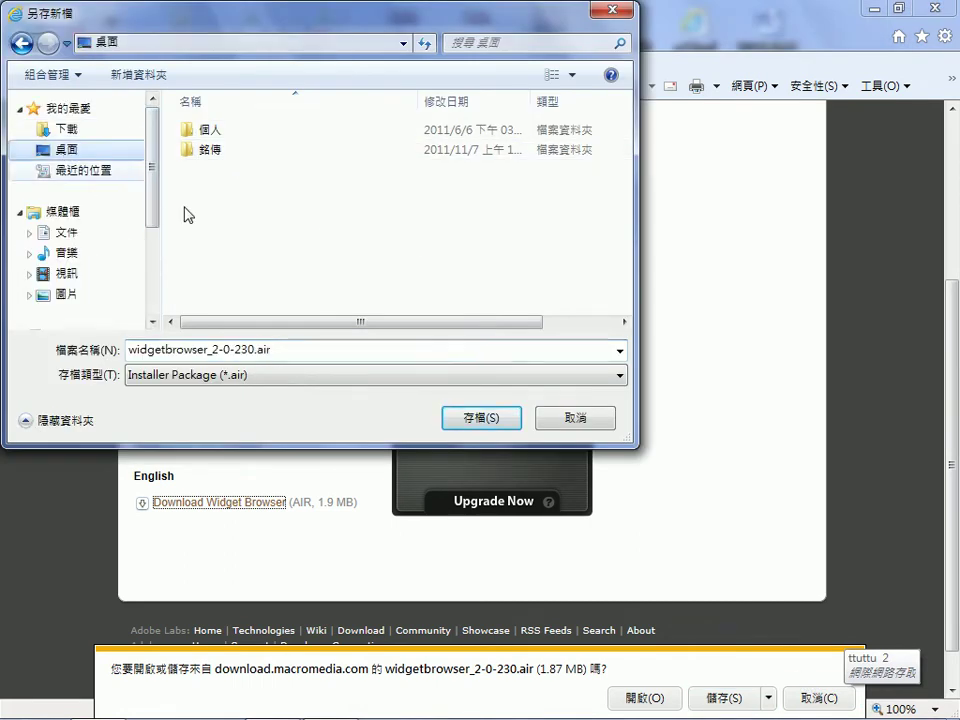
click(484, 418)
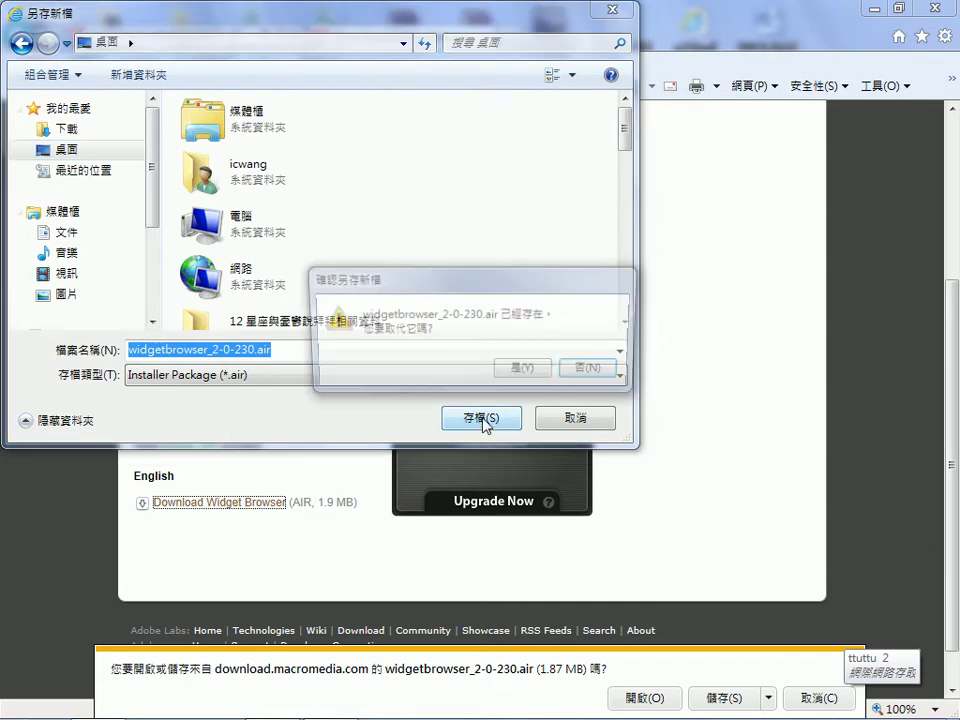
click(527, 370)
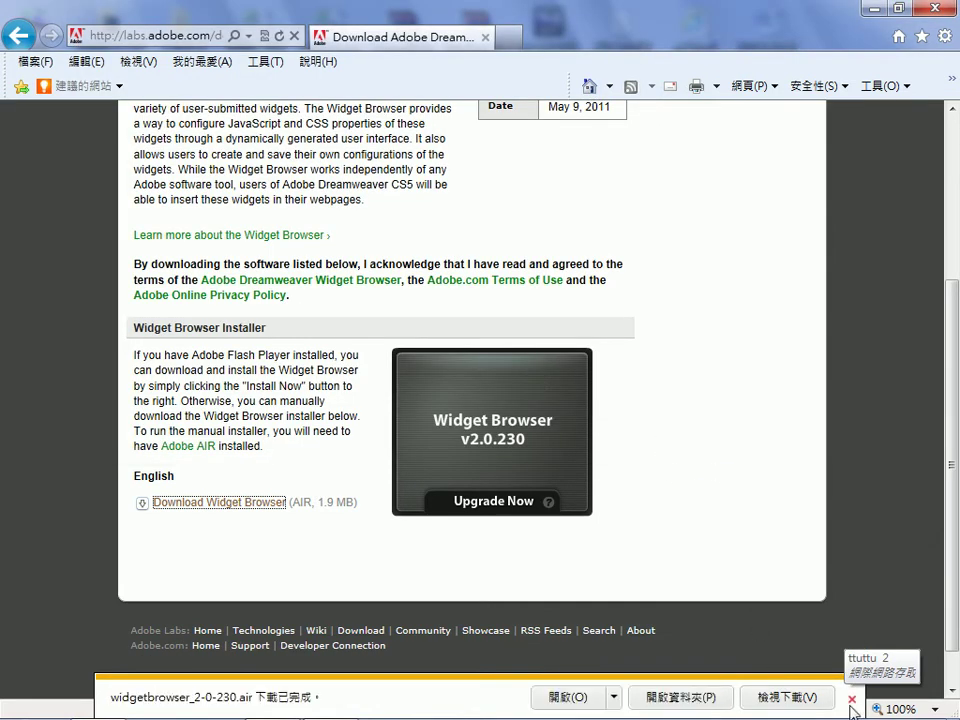
click(851, 699)
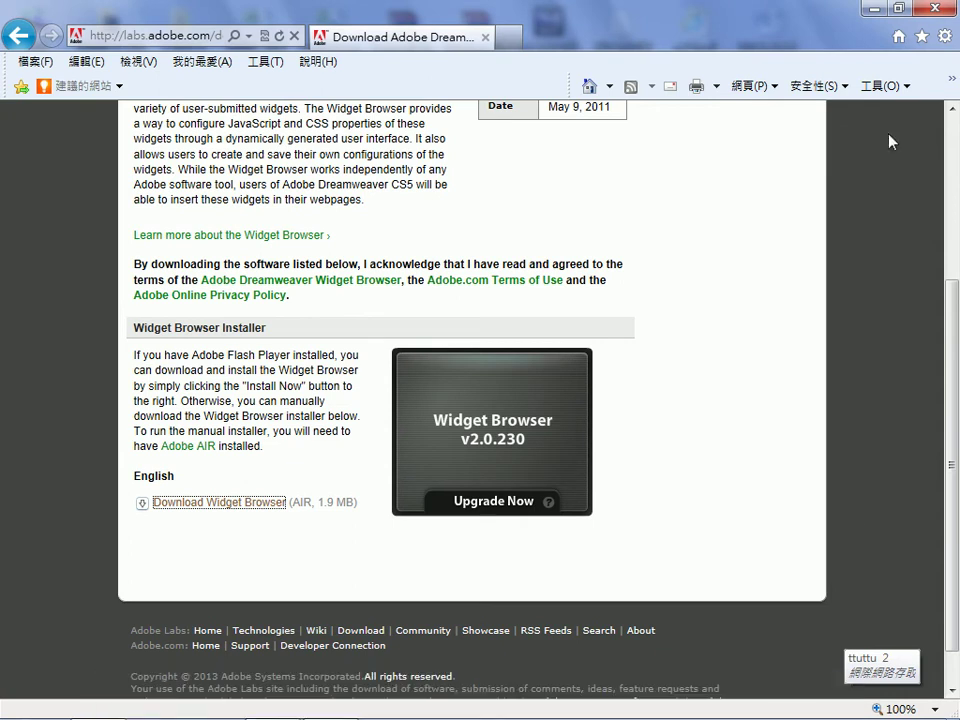
Minimize the browser, open widgetbrowser_2-0-230.air from the desktop and choose to run the installed Adobe Widget Browser.
click(874, 9)
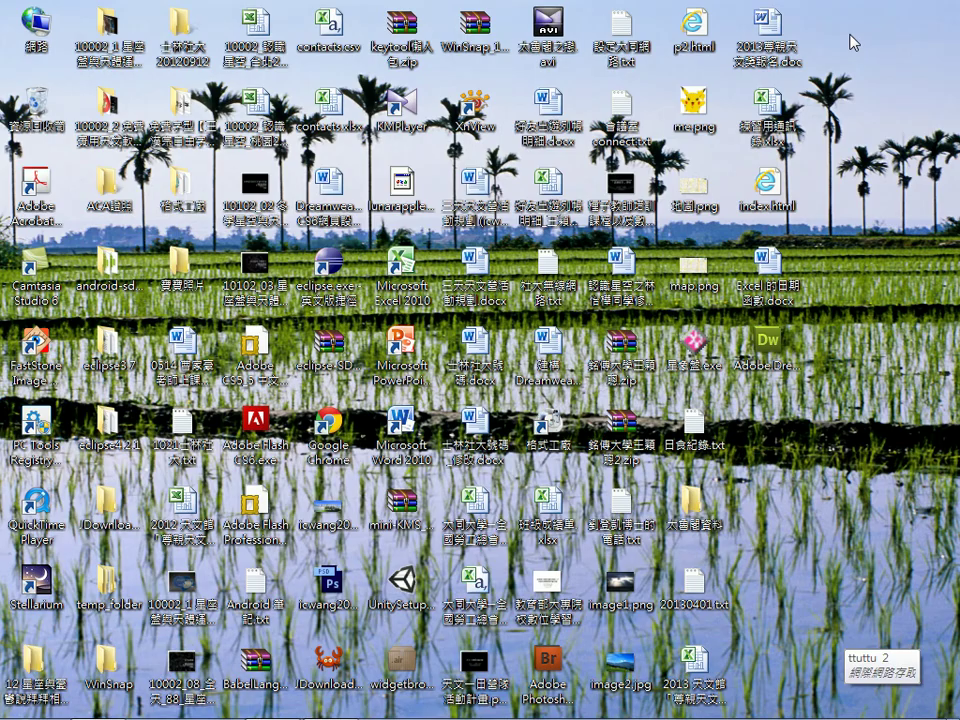
click(400, 680)
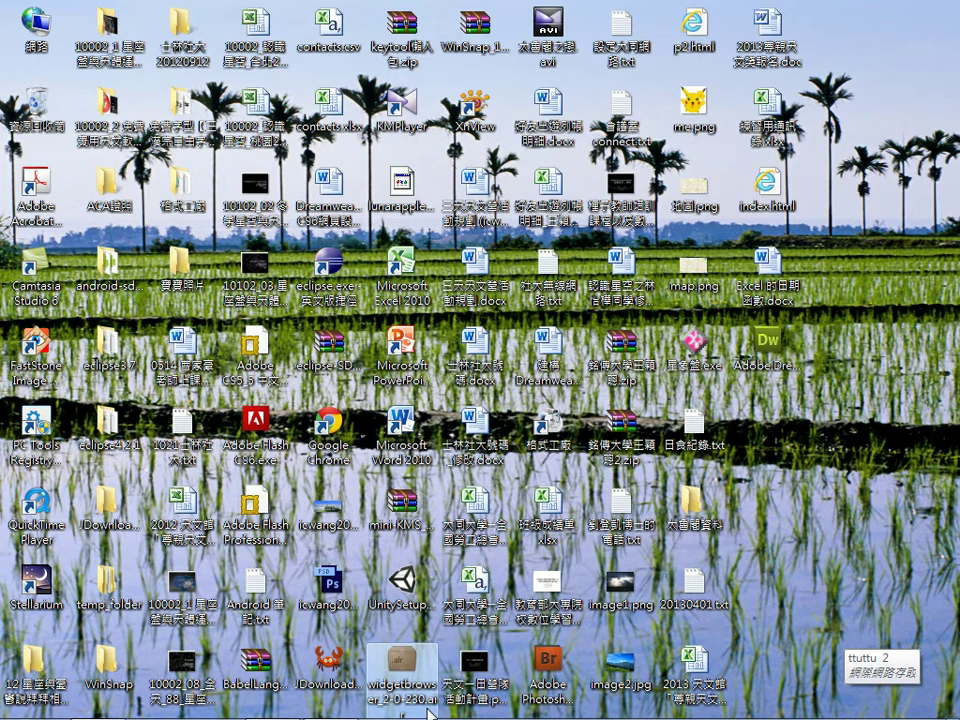
double_click(430, 712)
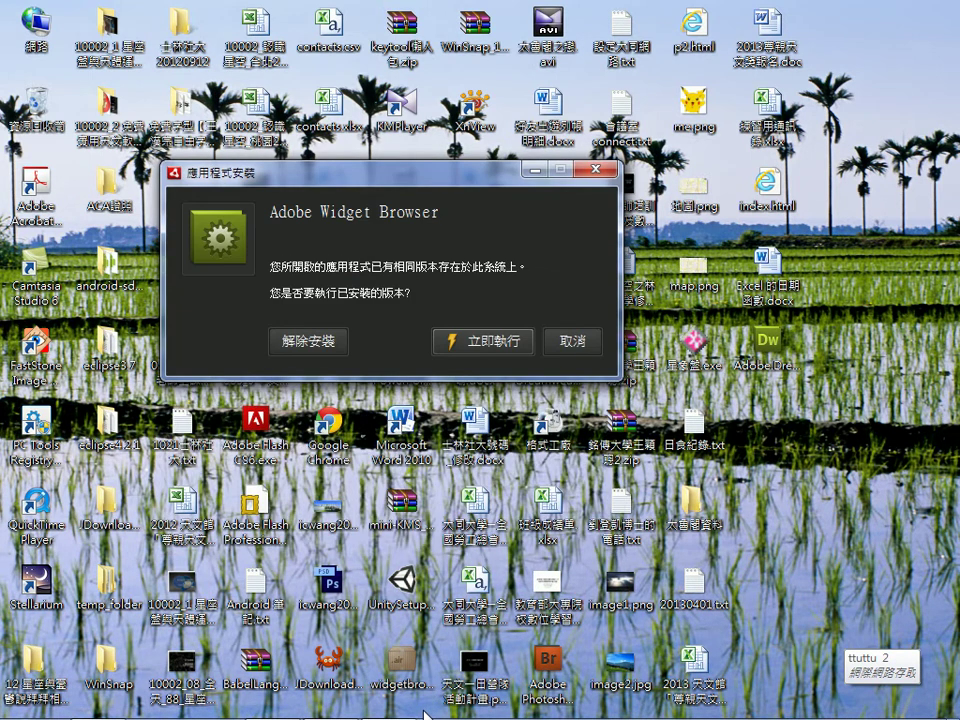
click(489, 342)
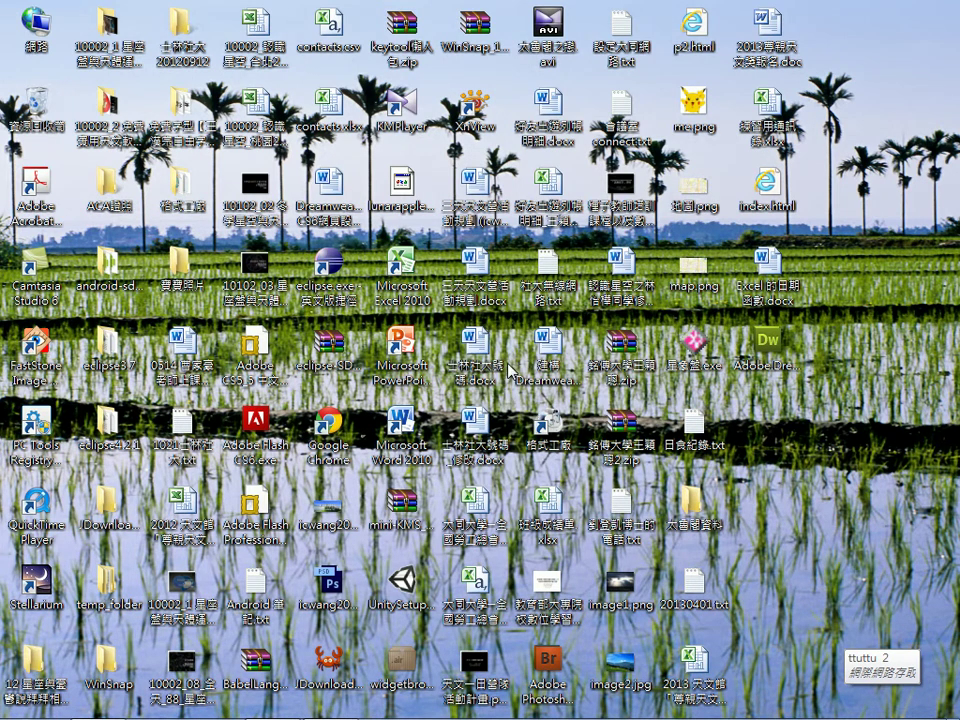
mouse_move(100, 708)
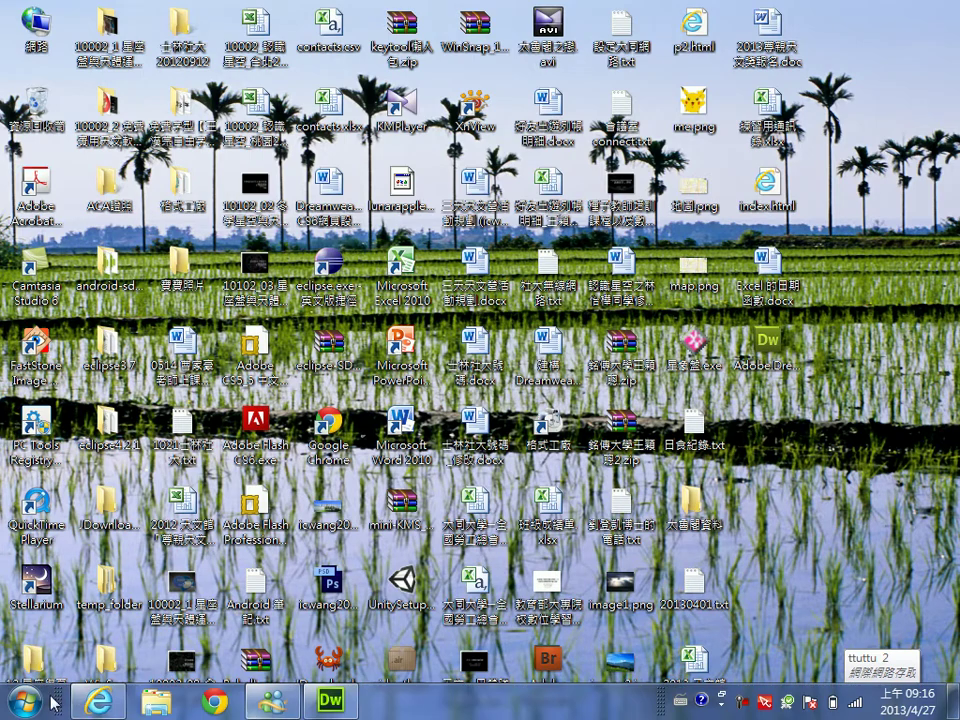
click(100, 708)
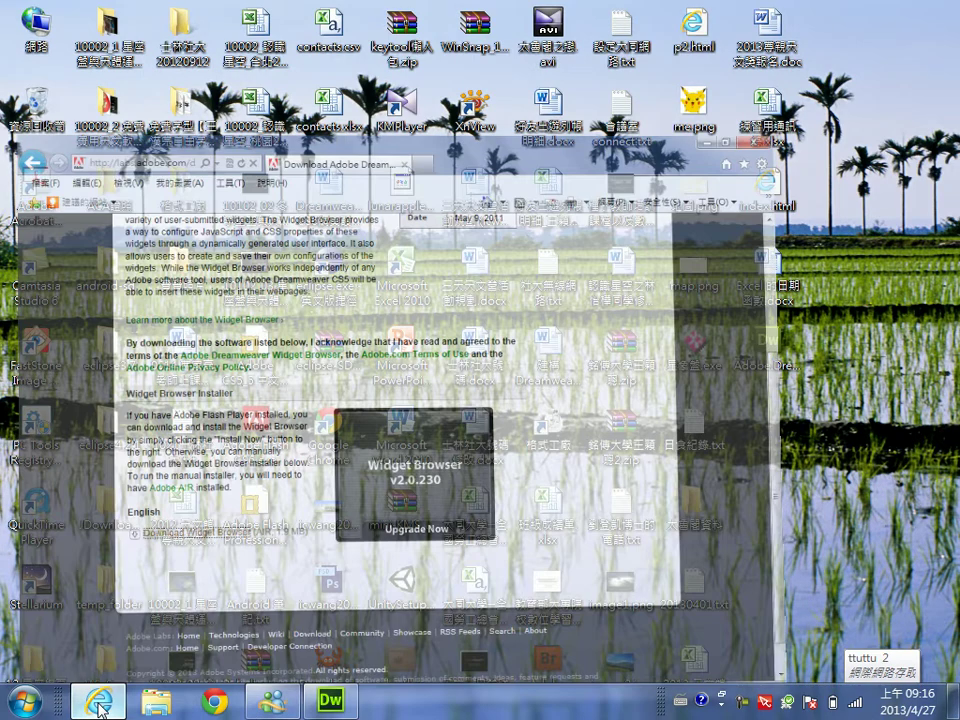
click(176, 37)
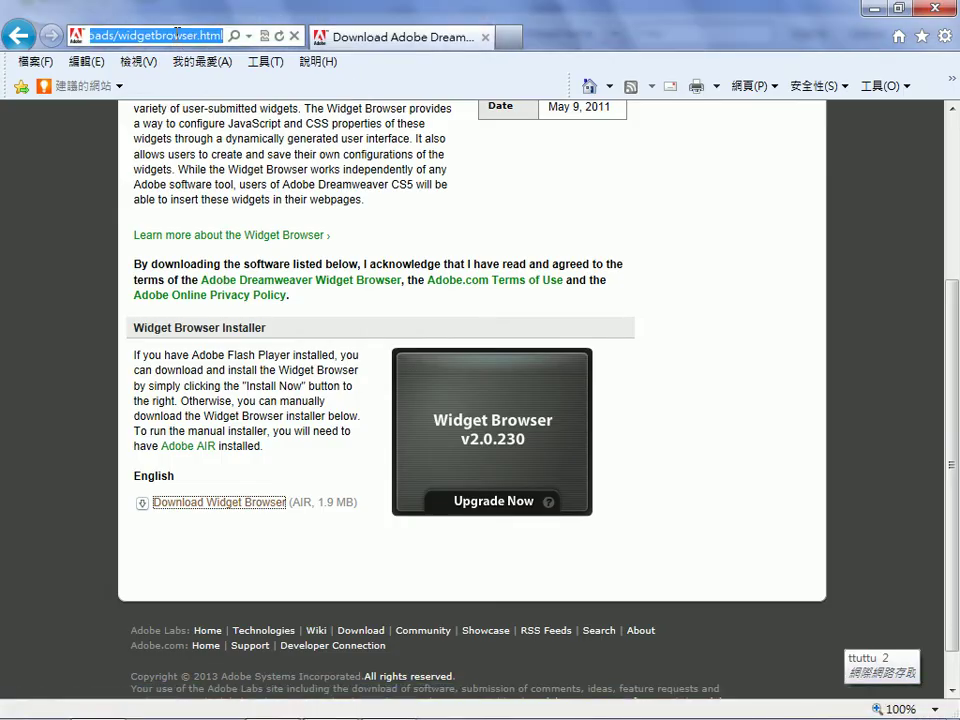
text(www.teach.mcu.edu.)
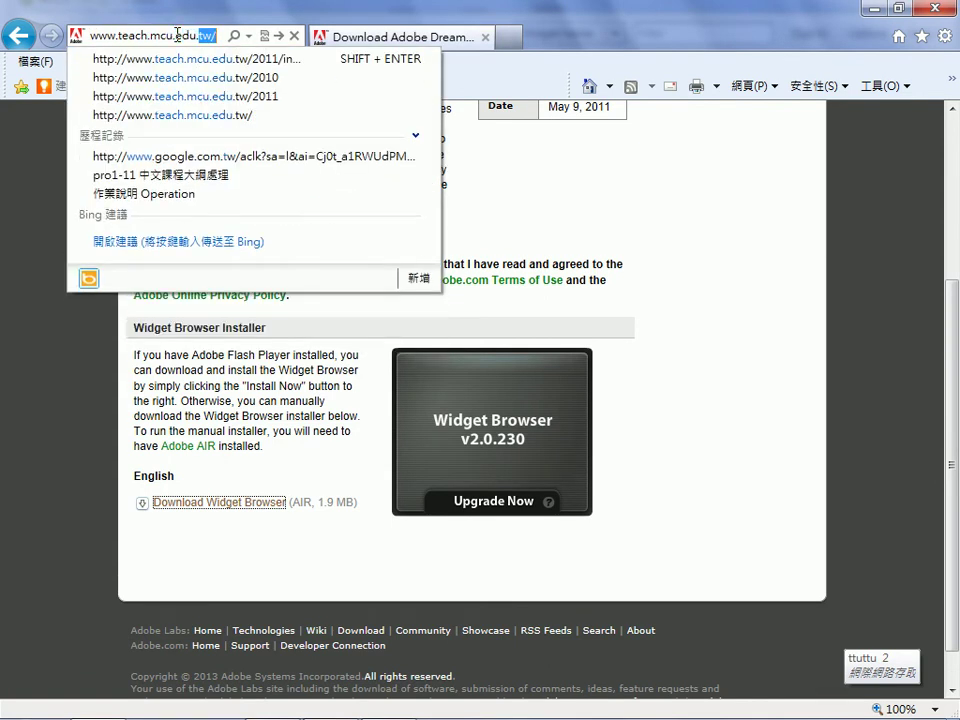
key(Return)
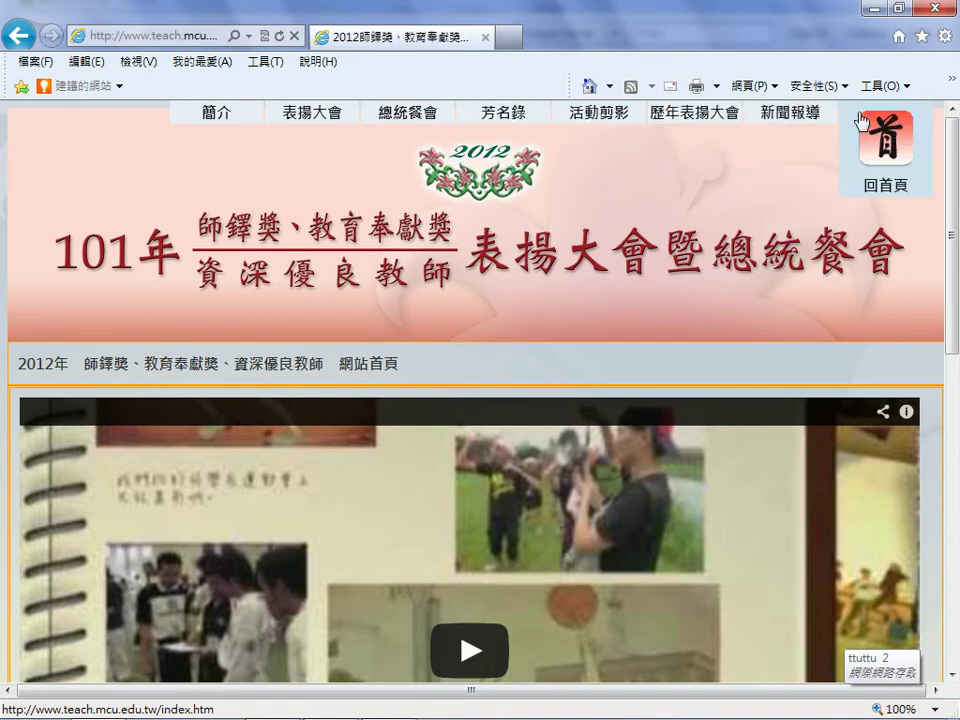
click(222, 36)
click(222, 36)
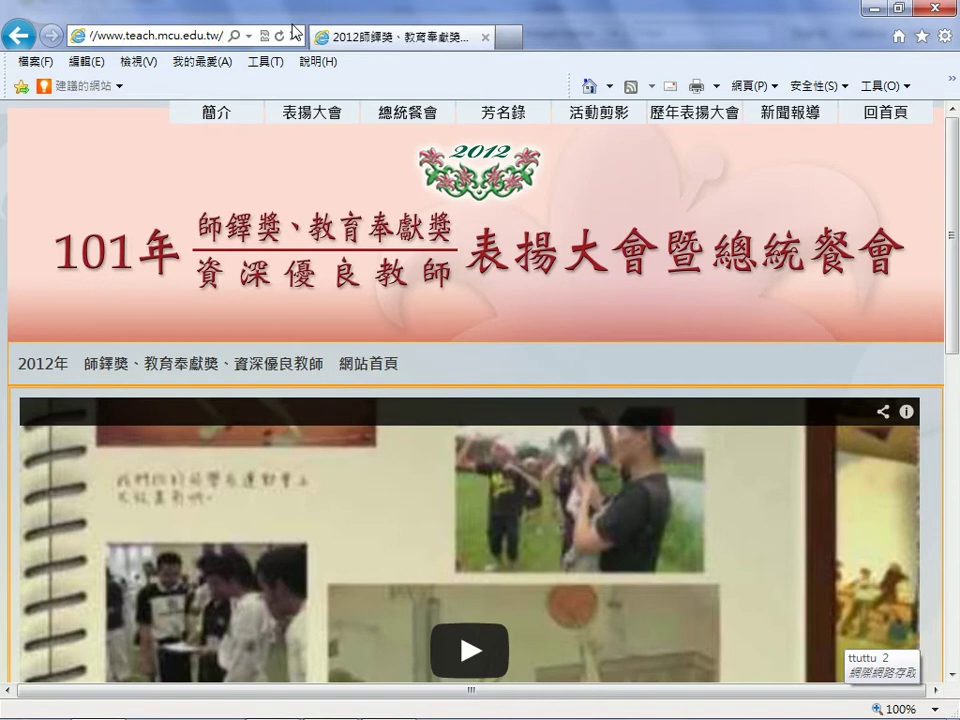
text(2011a)
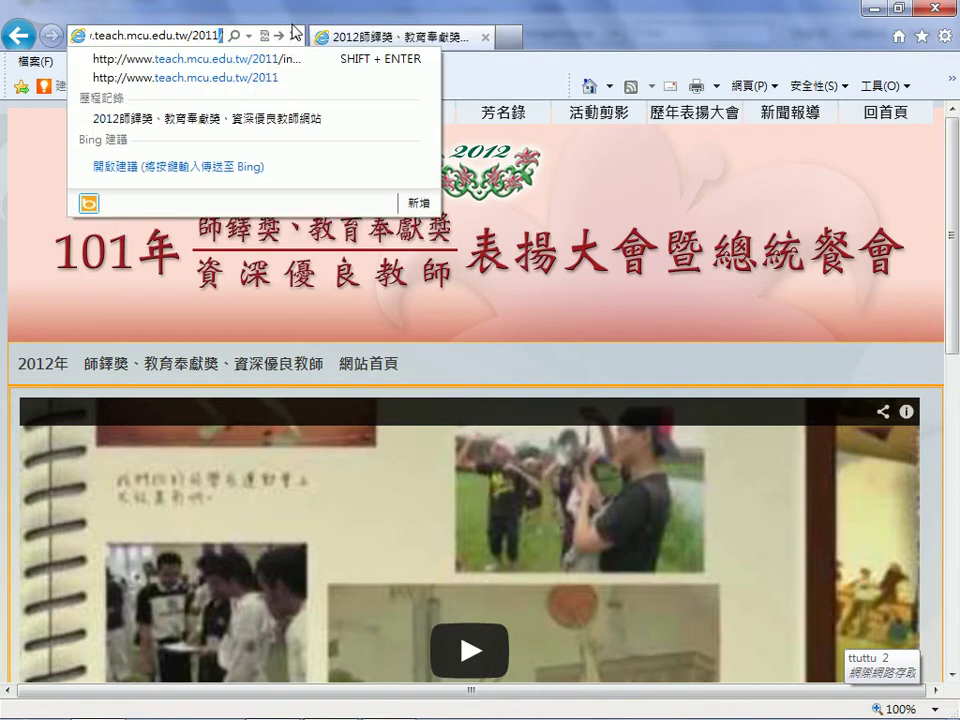
key(Return)
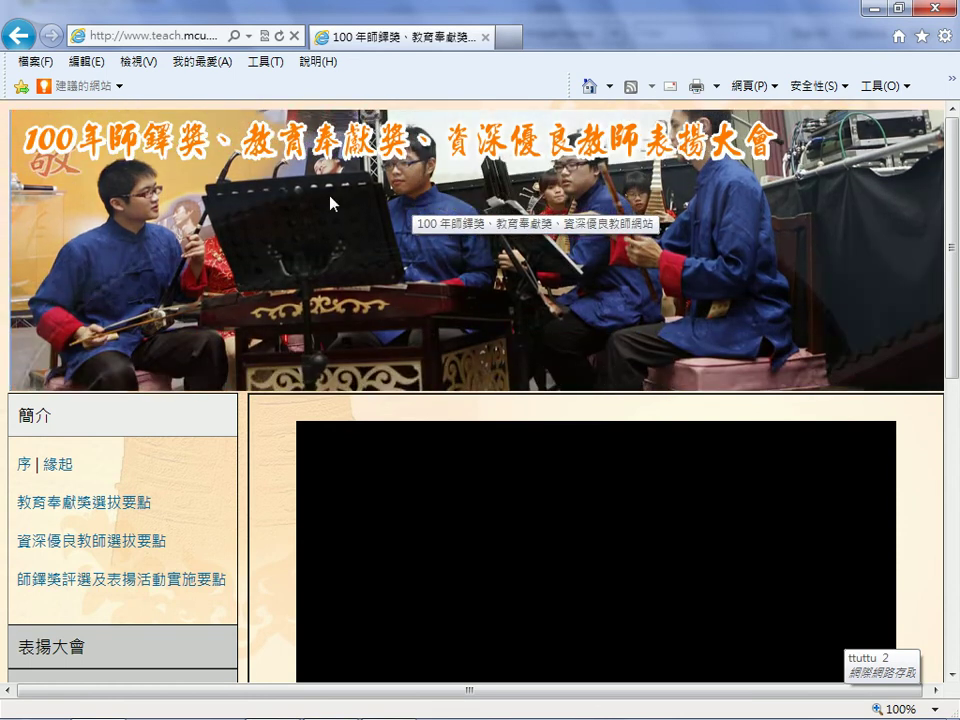
Try out the accordion menu by expanding the 表揚大會, 總統餐會, 芳名錄 and 活動剪影 sections in turn.
scroll(334, 202, down, 2)
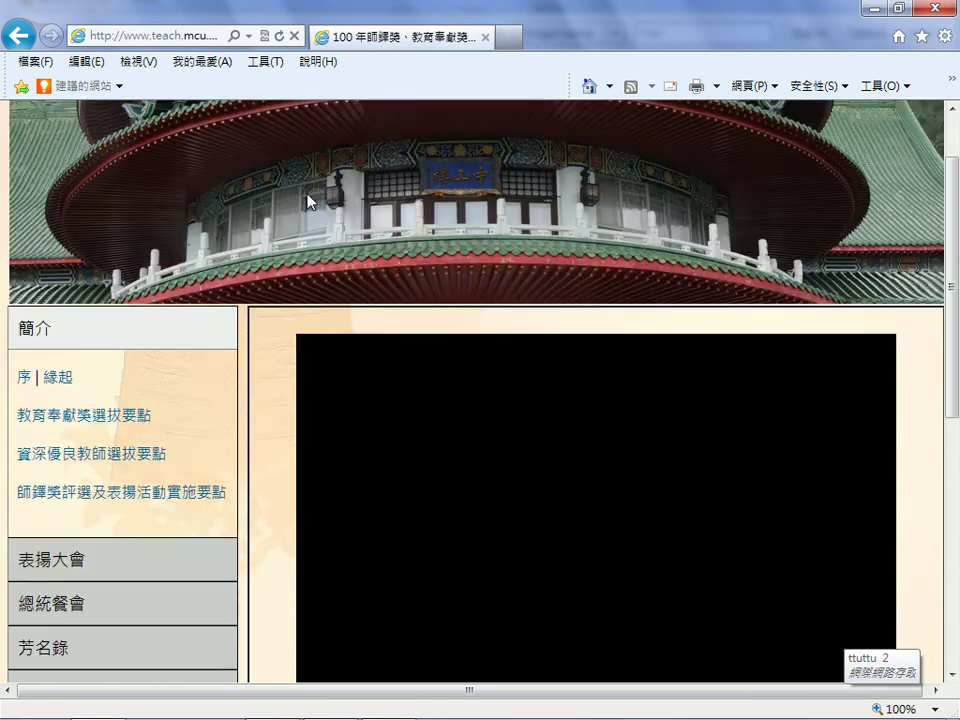
scroll(300, 195, down, 4)
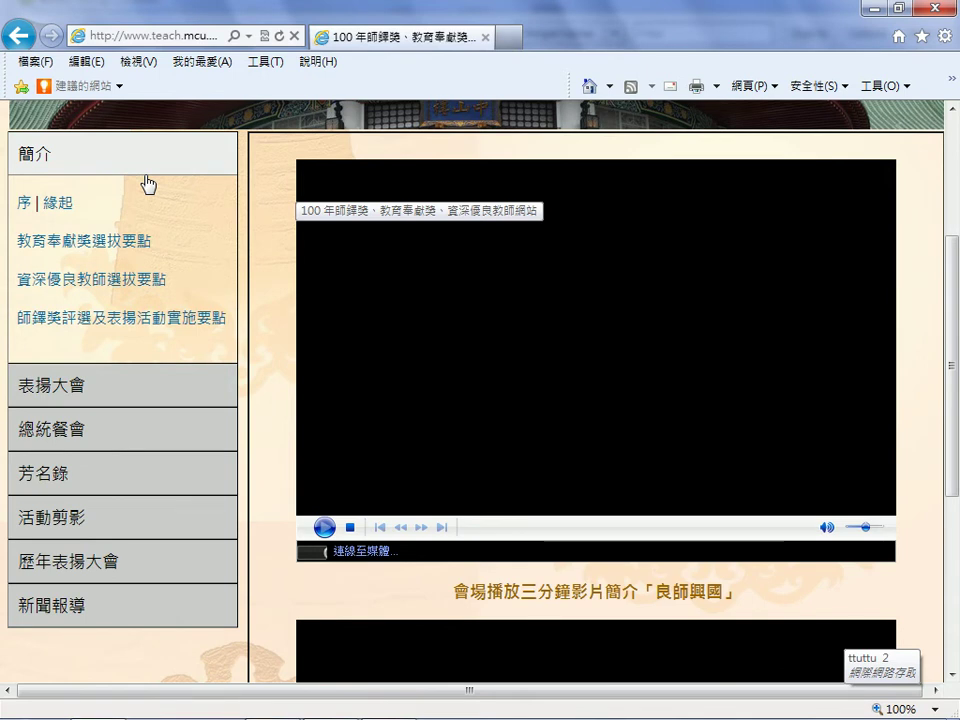
click(47, 396)
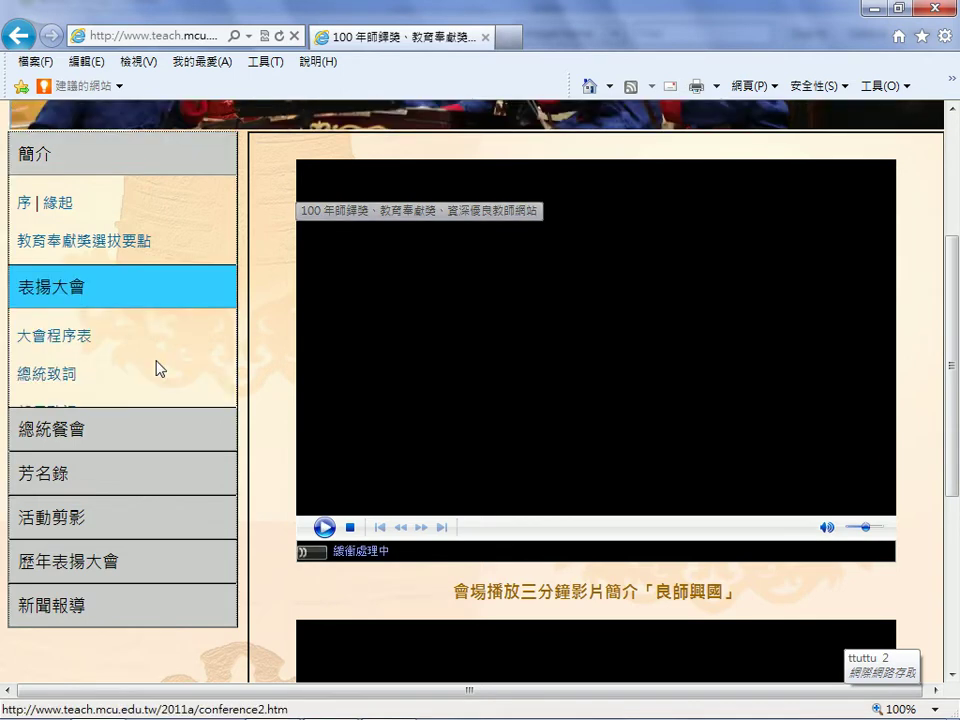
click(133, 433)
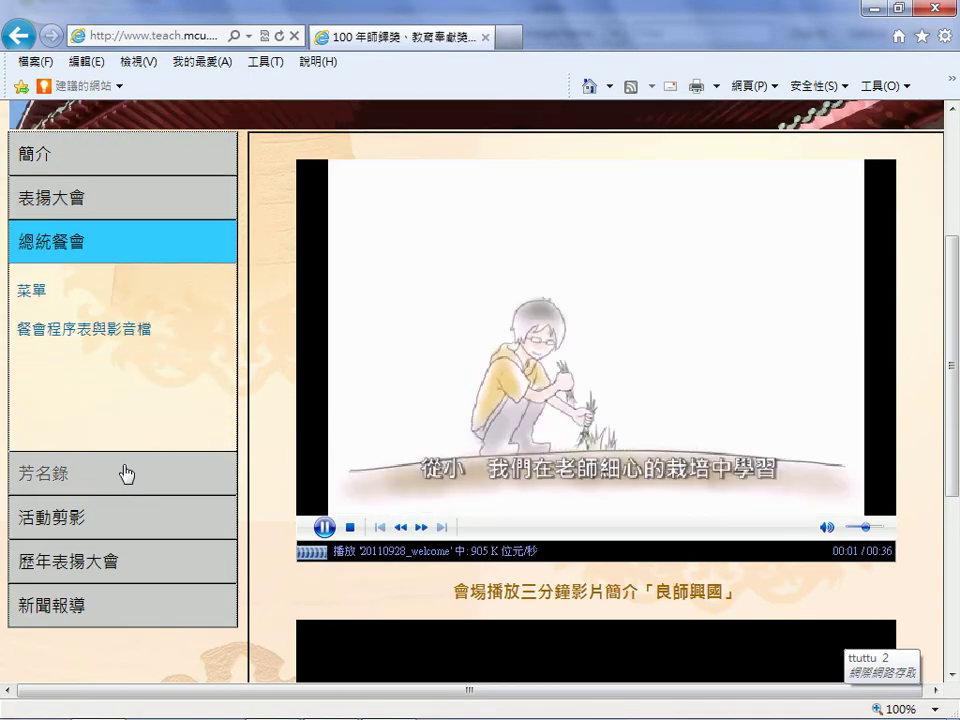
click(124, 474)
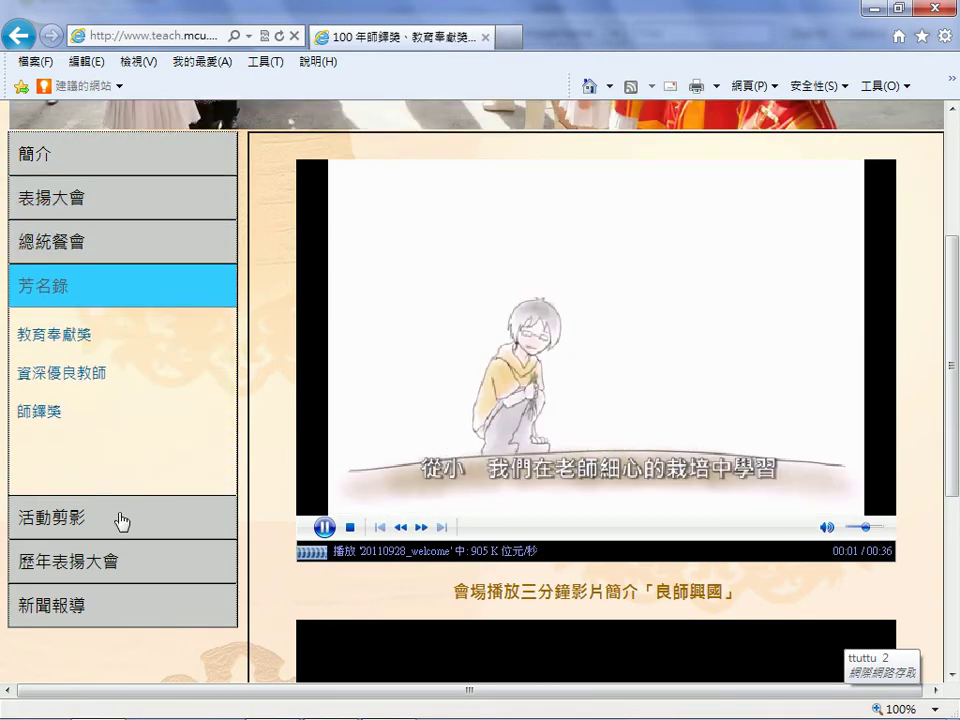
click(121, 519)
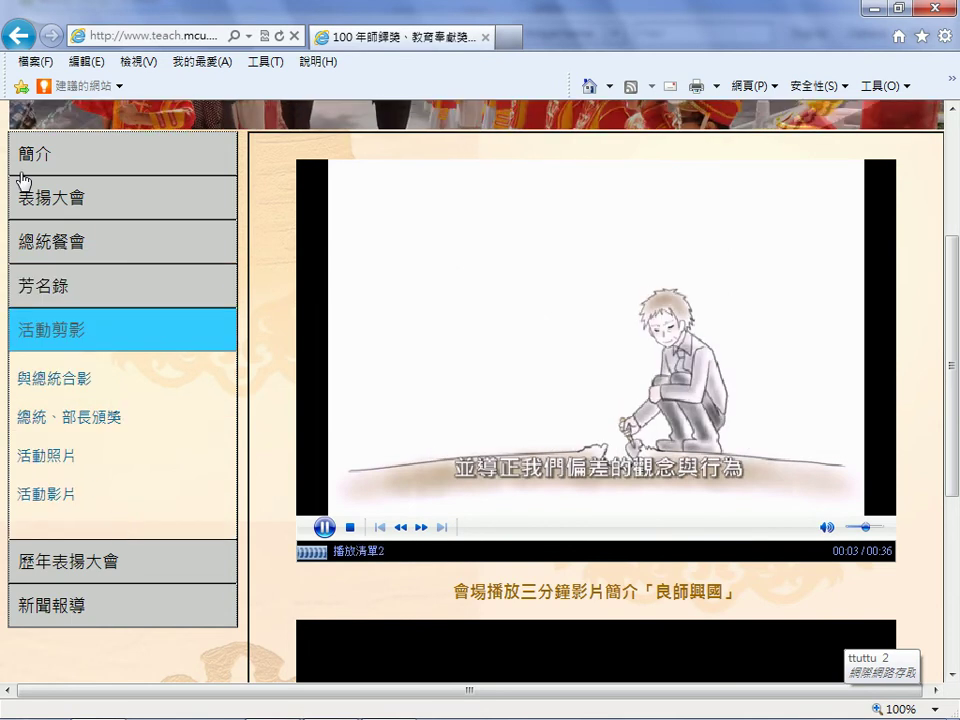
click(72, 202)
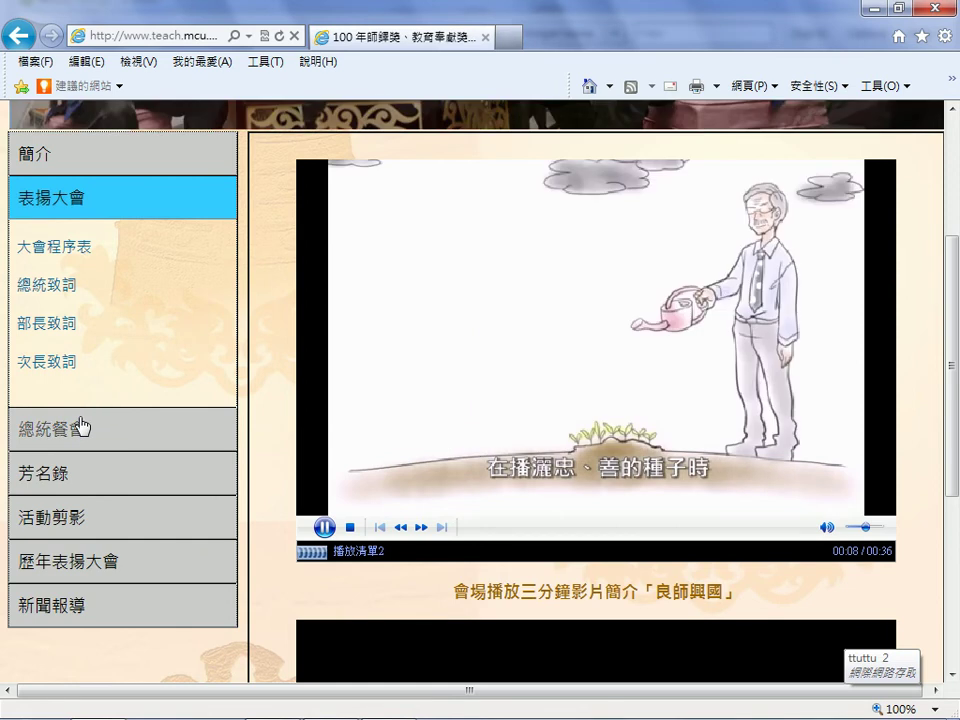
click(80, 427)
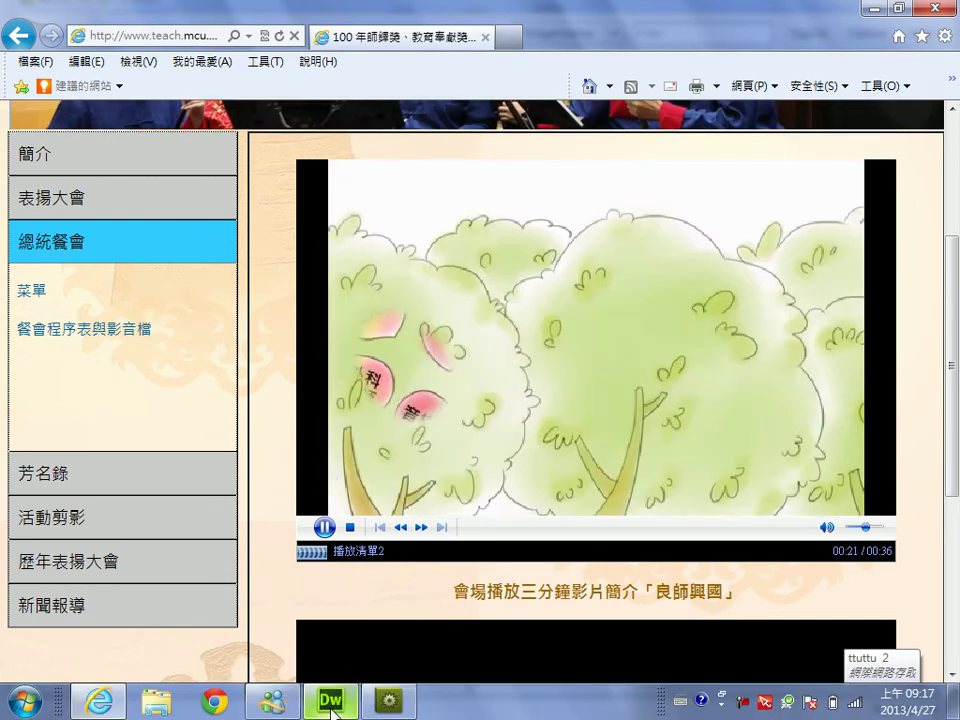
Switch to Dreamweaver, create a blank HTML document and show the list of Insert categories.
click(330, 701)
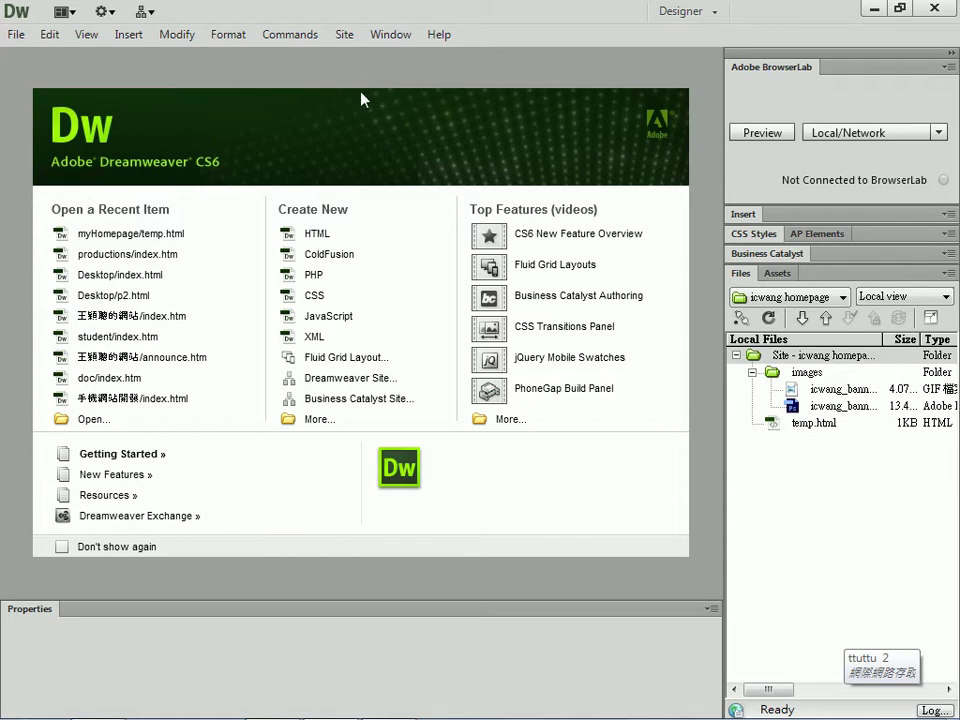
click(743, 216)
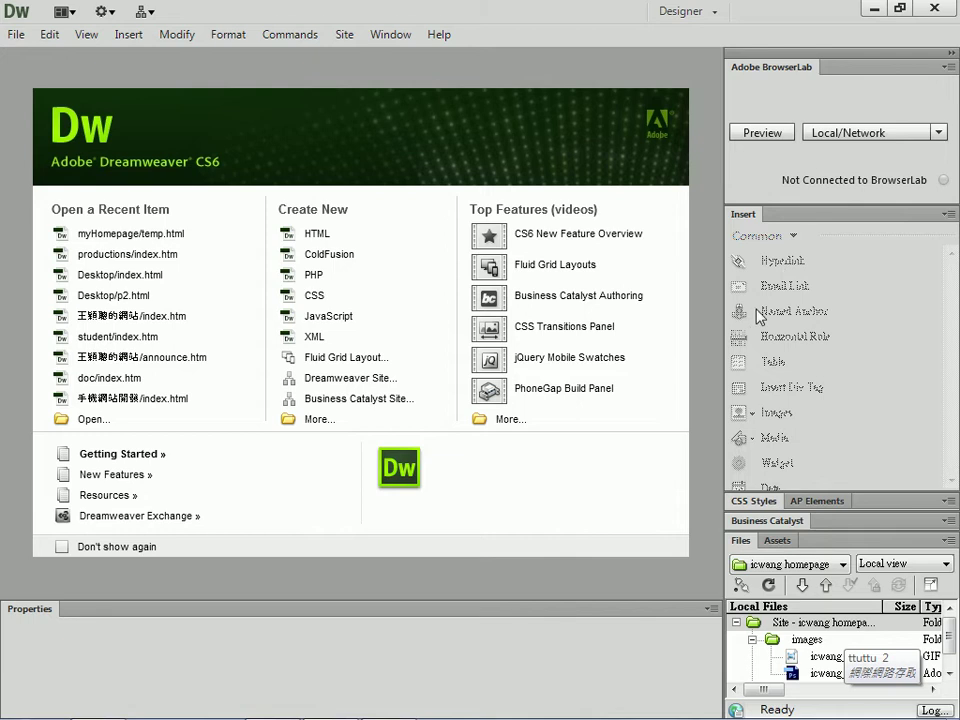
click(315, 237)
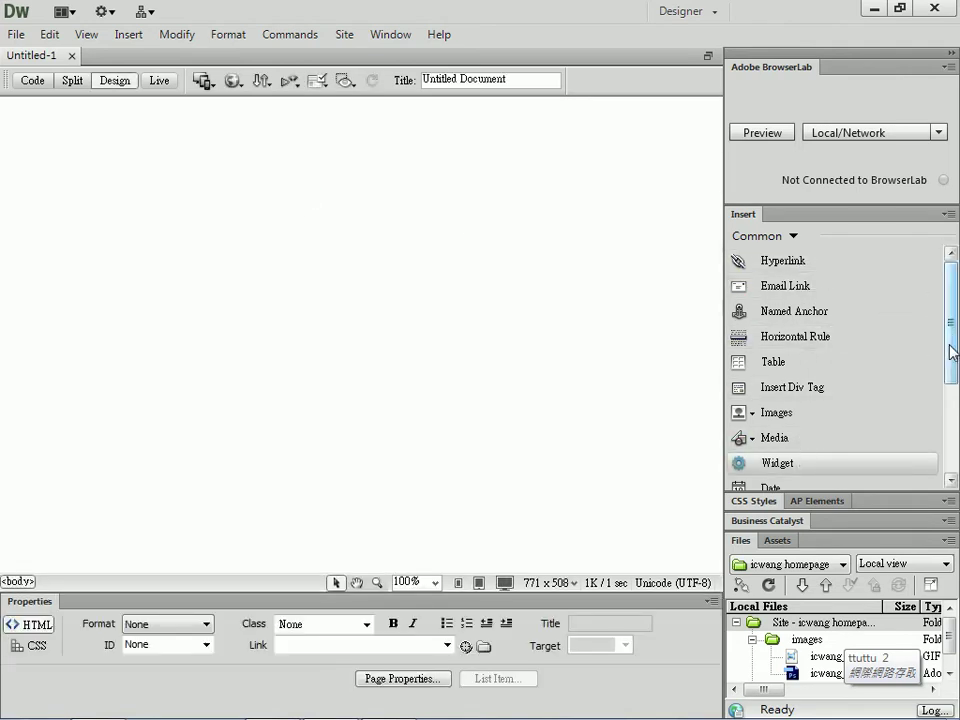
mouse_move(951, 354)
mouse_down()
mouse_move(954, 425)
mouse_move(955, 340)
mouse_up()
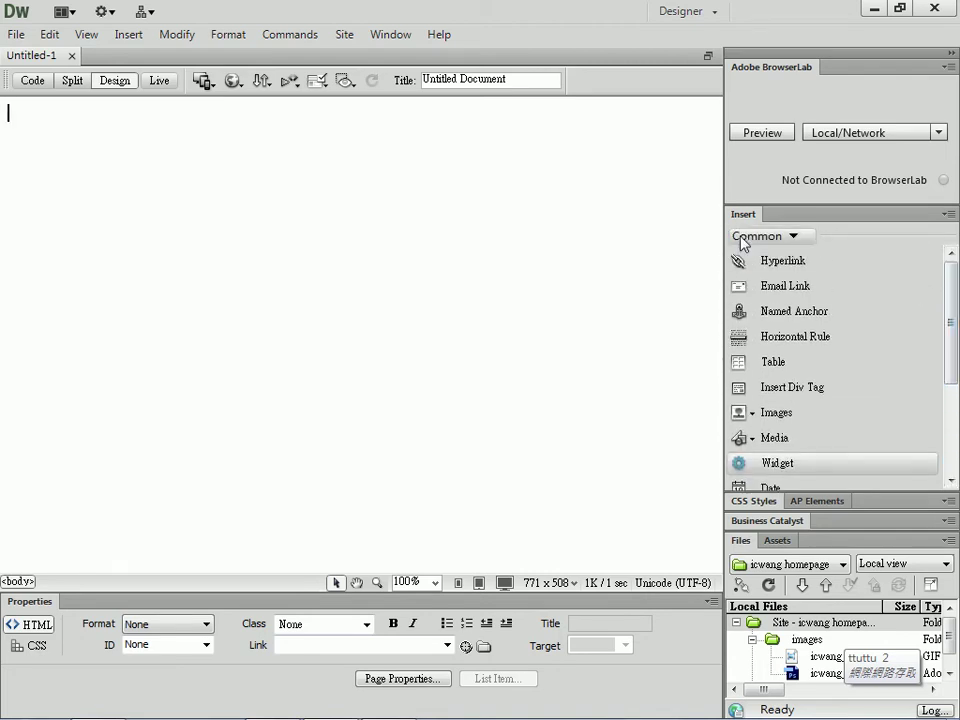
click(795, 238)
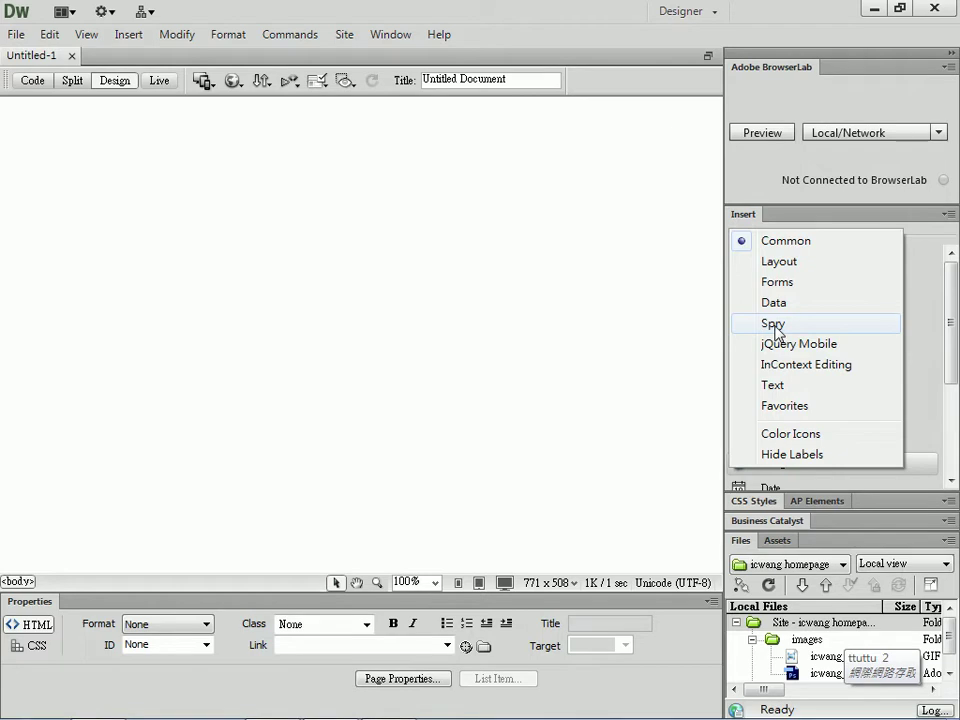
click(876, 9)
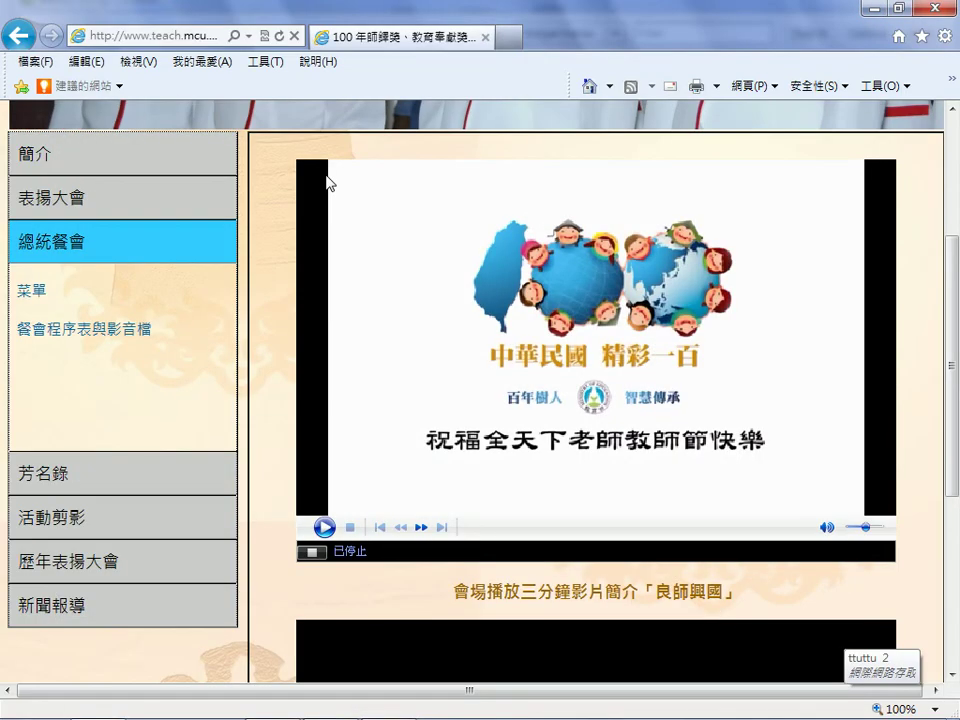
scroll(327, 183, up, 1)
click(210, 33)
click(212, 34)
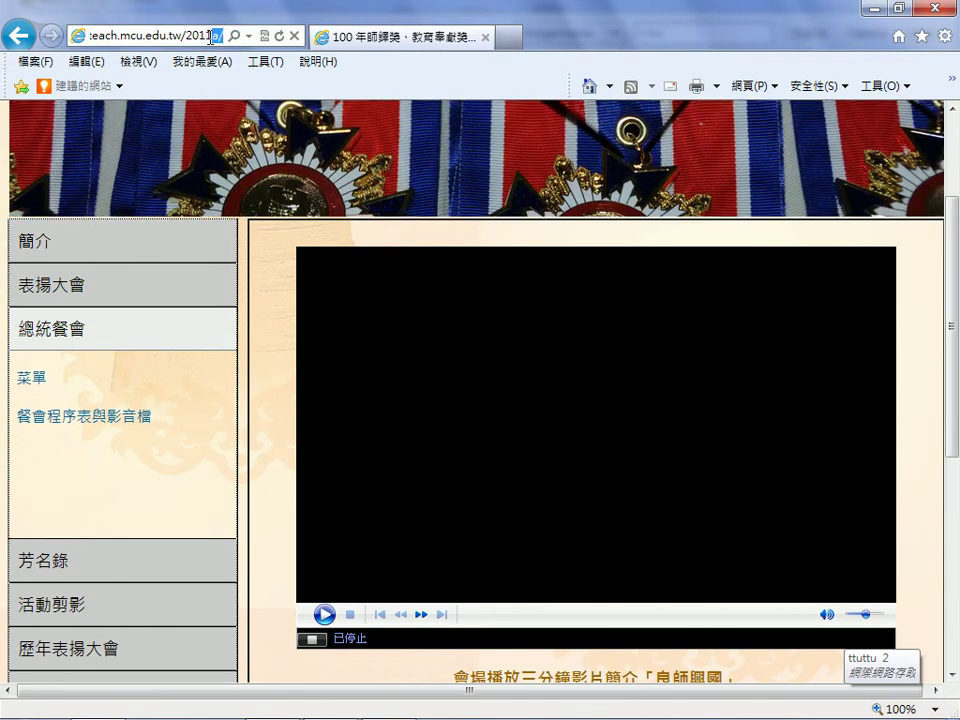
text(0)
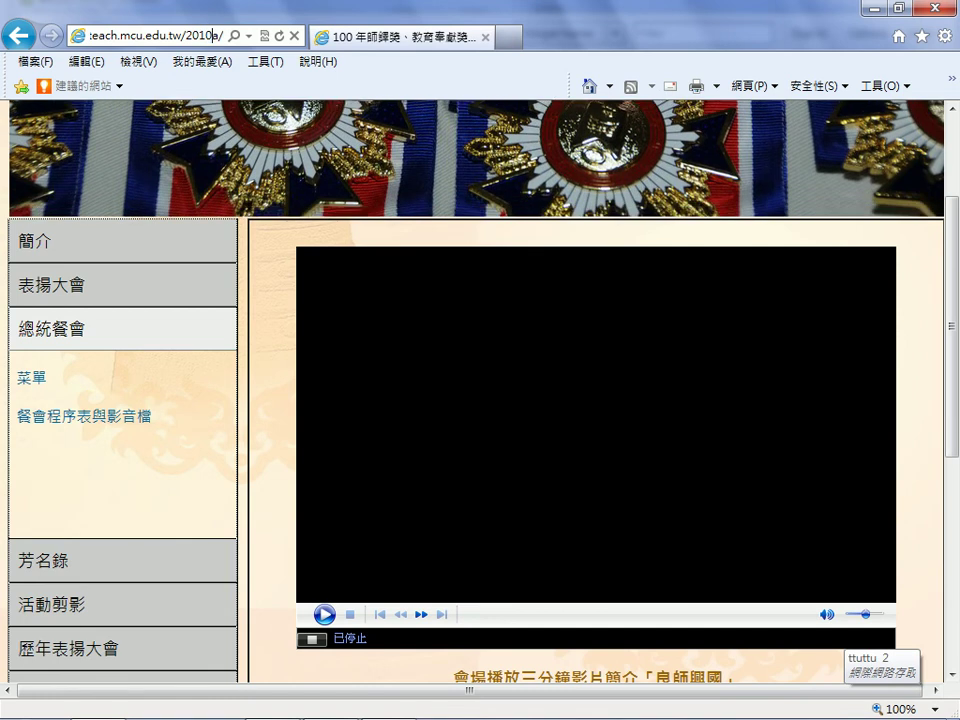
key(Return)
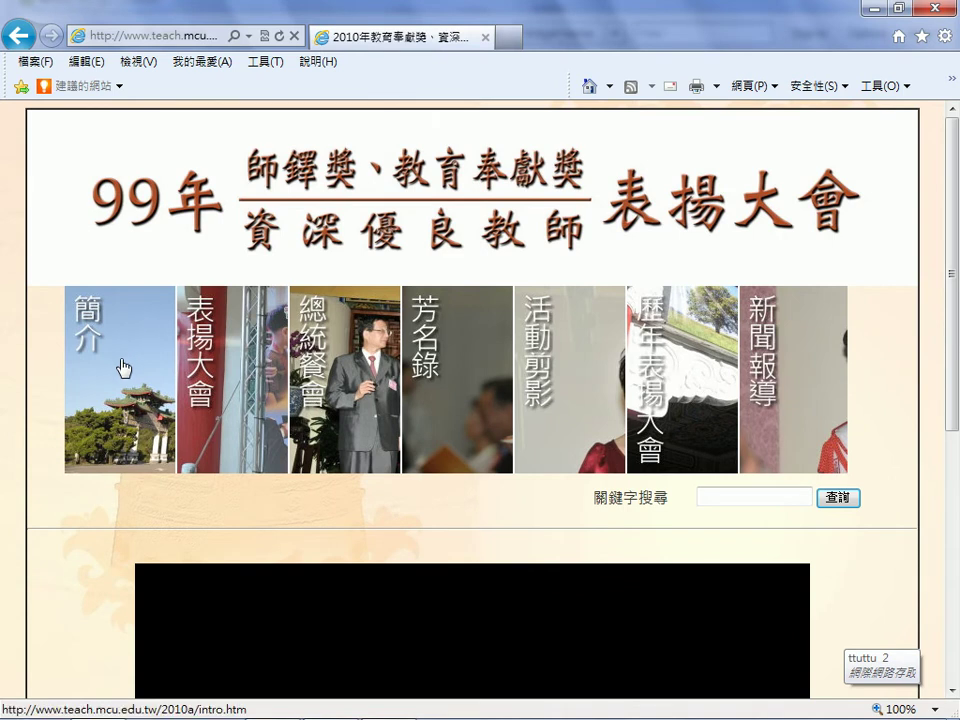
Try the sliding image menu, open the 芳名錄 page from it and look over the 教育奉獻獎 table.
mouse_move(123, 367)
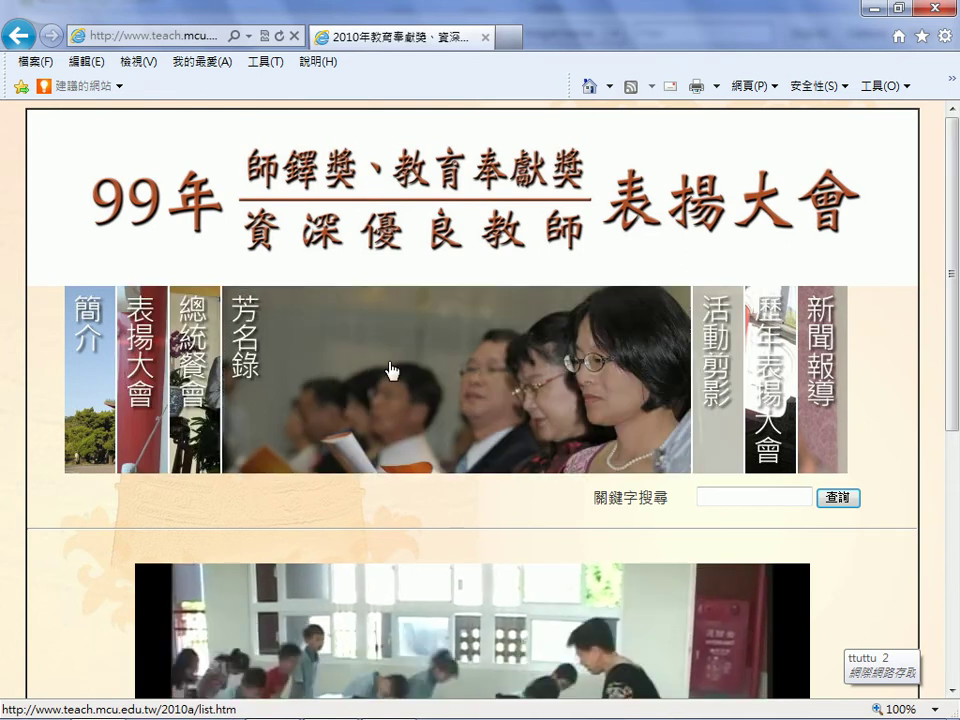
click(391, 372)
scroll(771, 246, down, 2)
scroll(761, 257, up, 1)
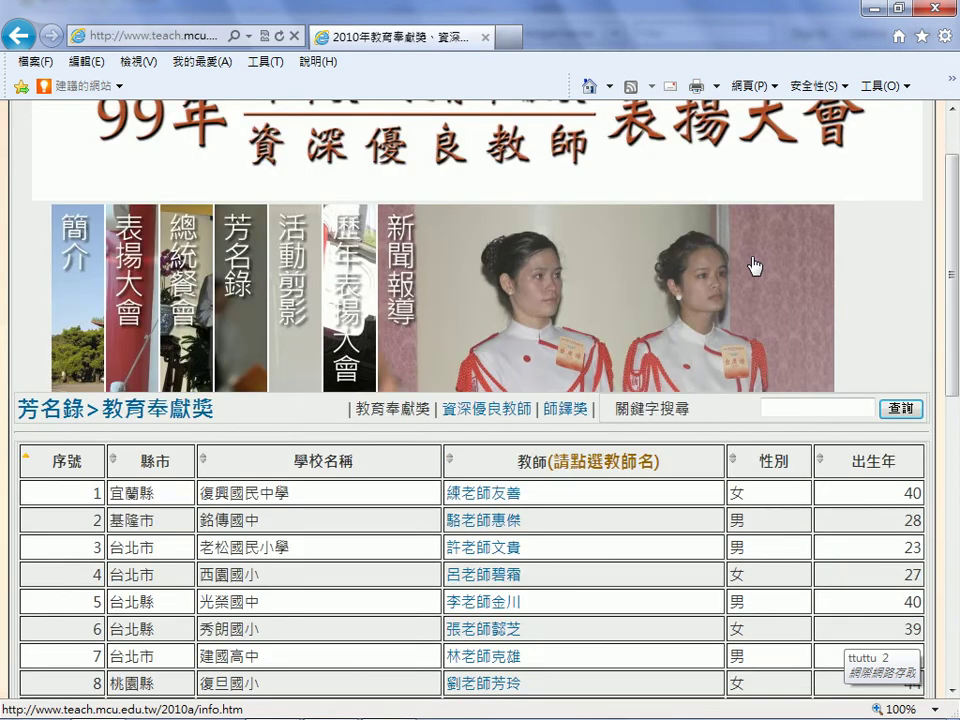
scroll(720, 264, up, 1)
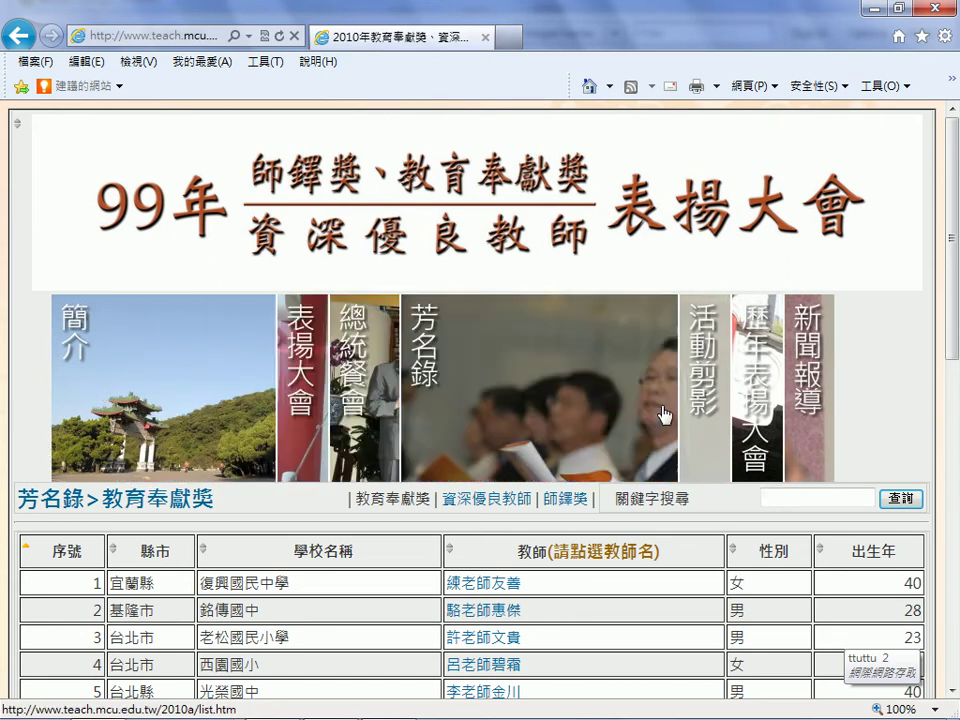
scroll(660, 415, down, 2)
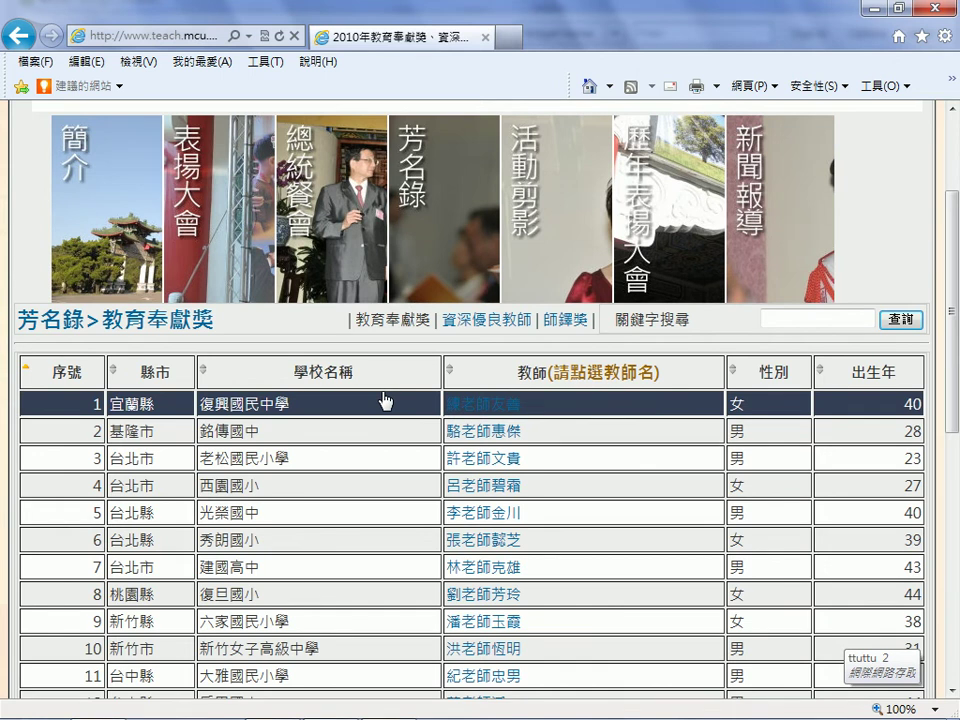
scroll(388, 401, down, 1)
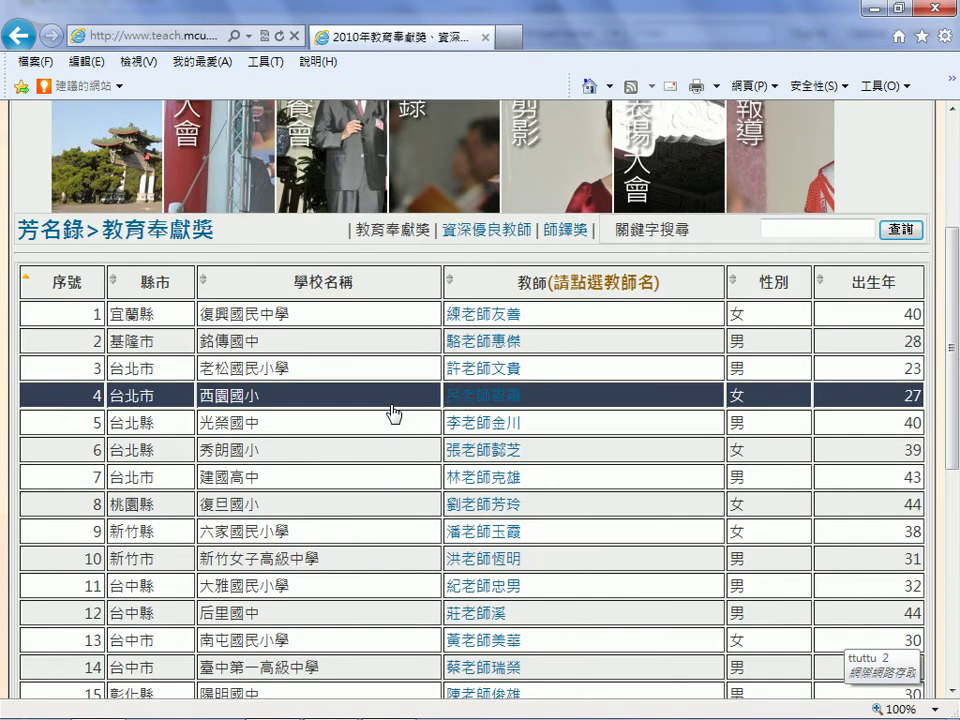
Sort the 教育奉獻獎 table by 性別, by 出生年 and finally by 教師, and look through it to the last row.
click(735, 289)
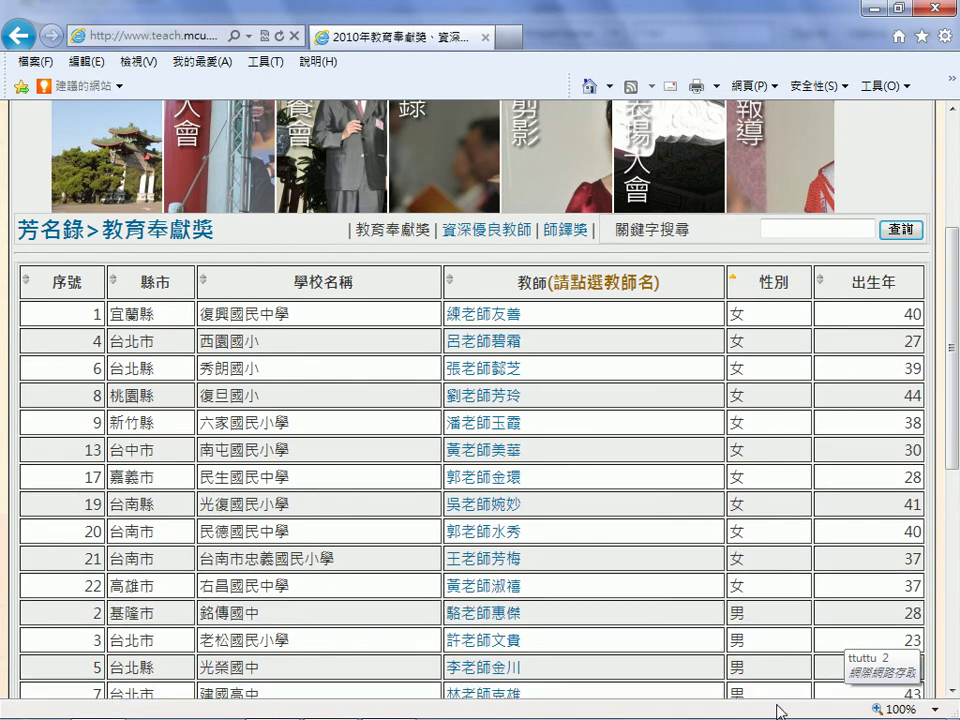
click(822, 289)
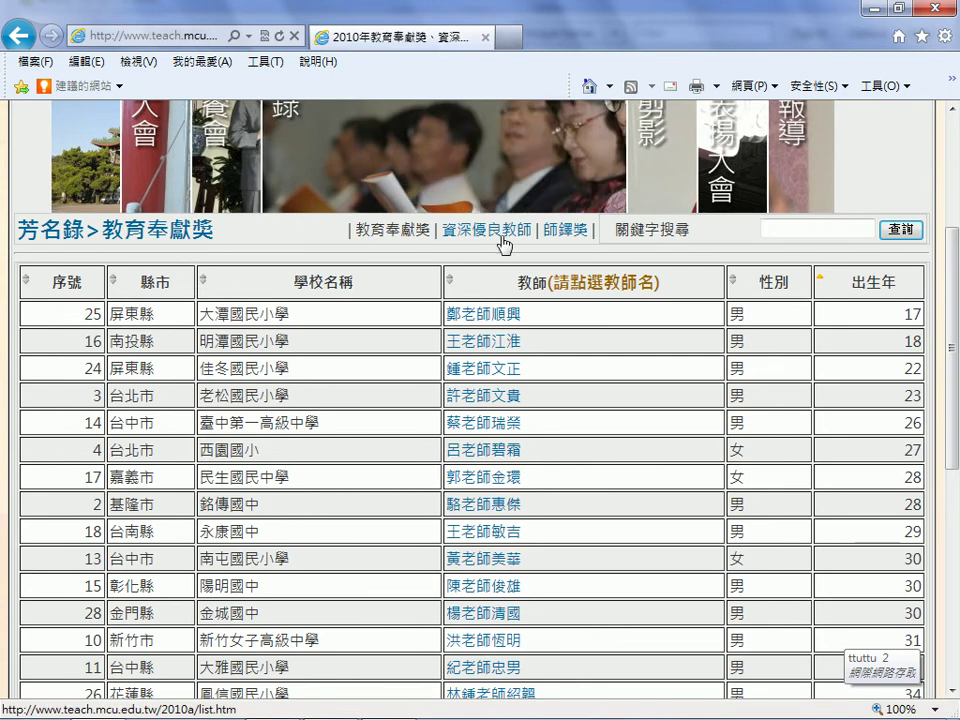
click(450, 290)
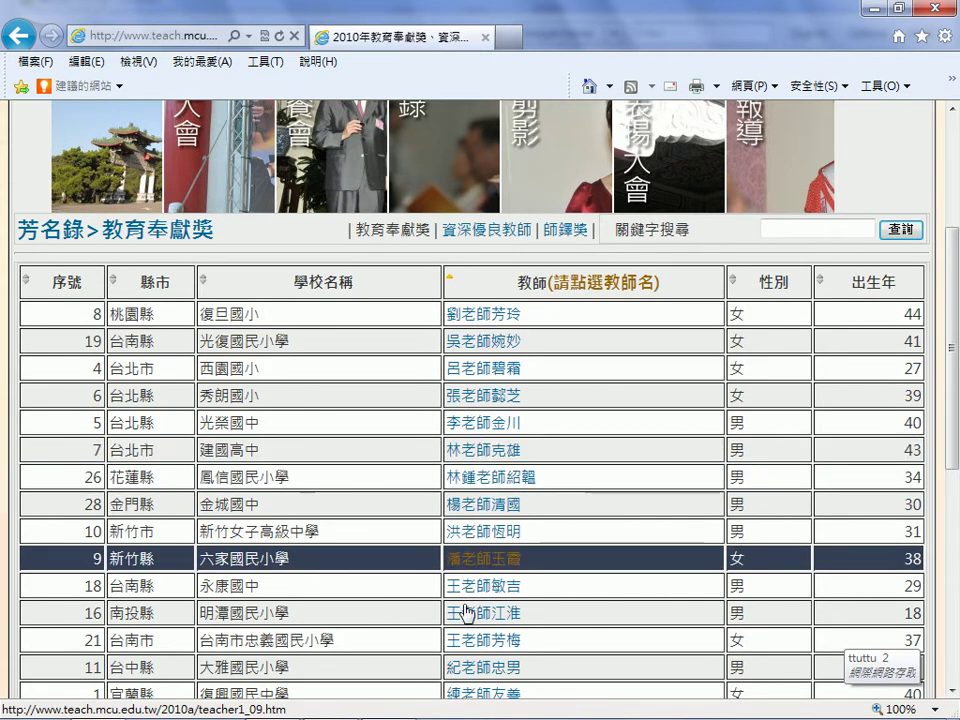
scroll(615, 350, down, 3)
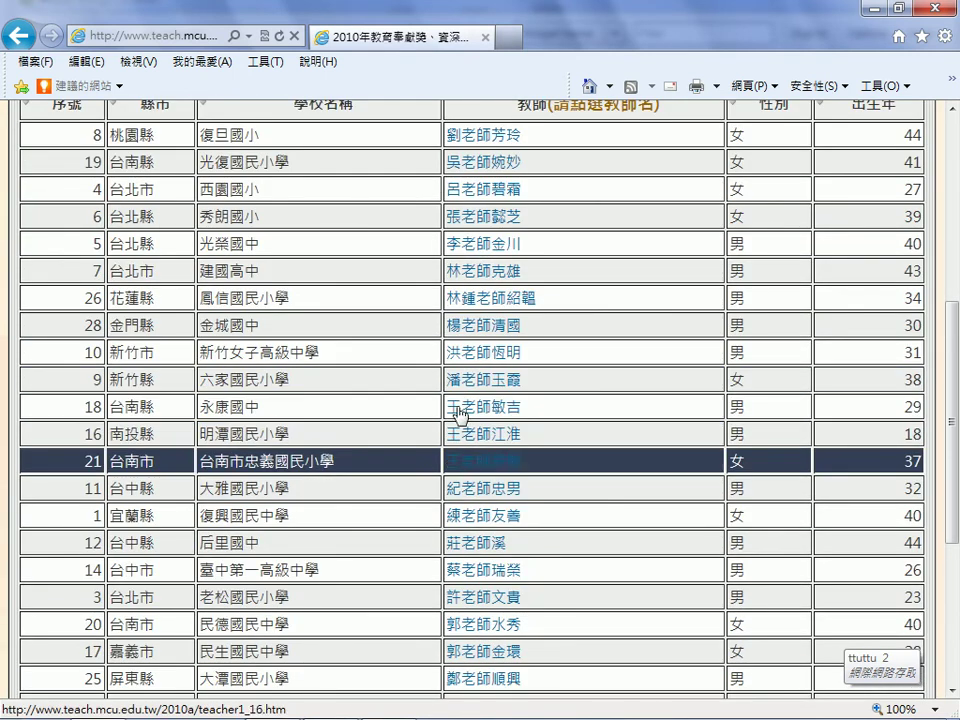
scroll(490, 635, down, 1)
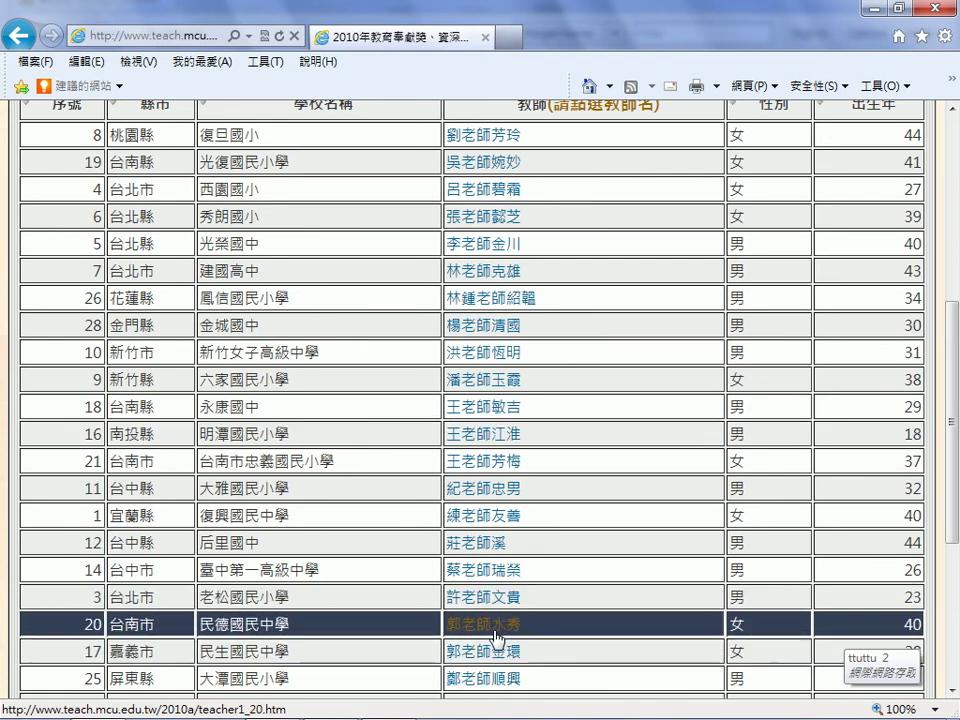
scroll(494, 639, down, 1)
scroll(494, 637, down, 4)
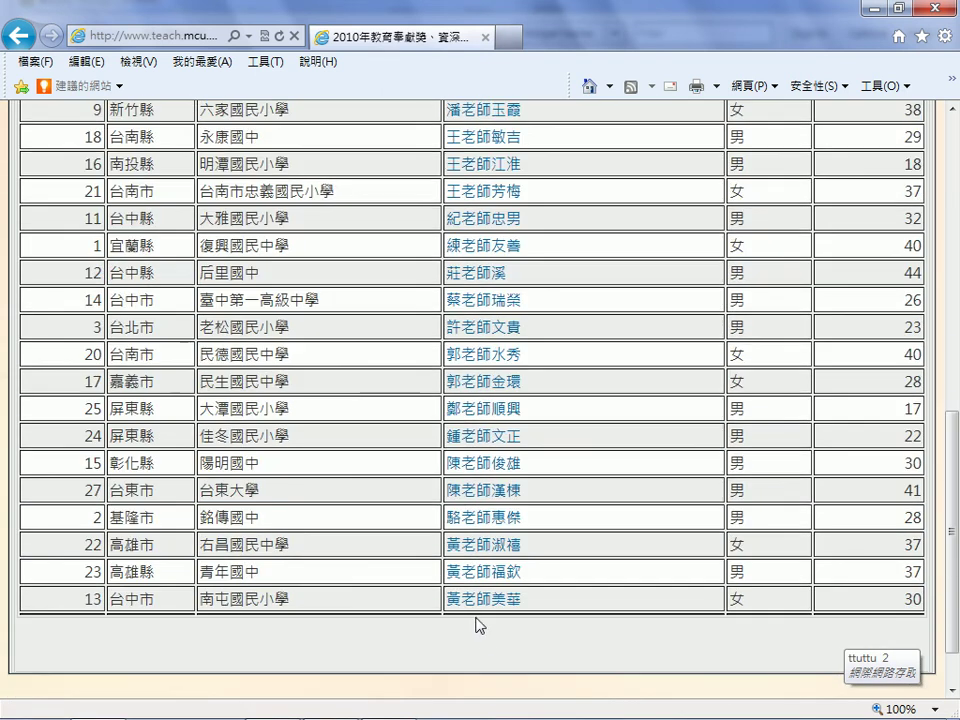
Sort the 教育奉獻獎 table by 縣市.
scroll(474, 627, up, 12)
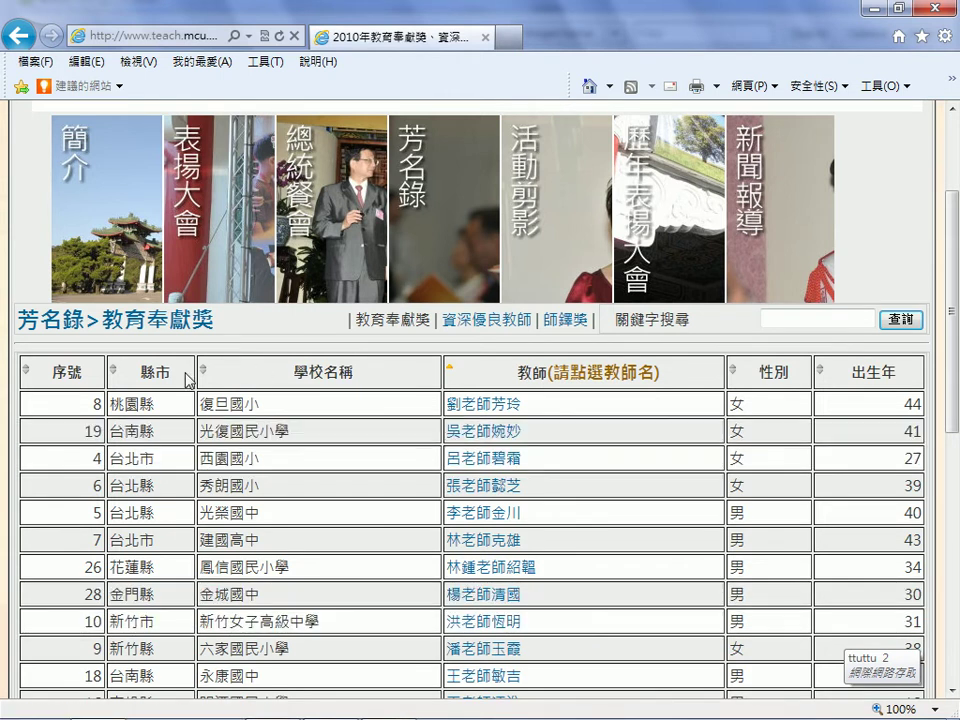
click(117, 378)
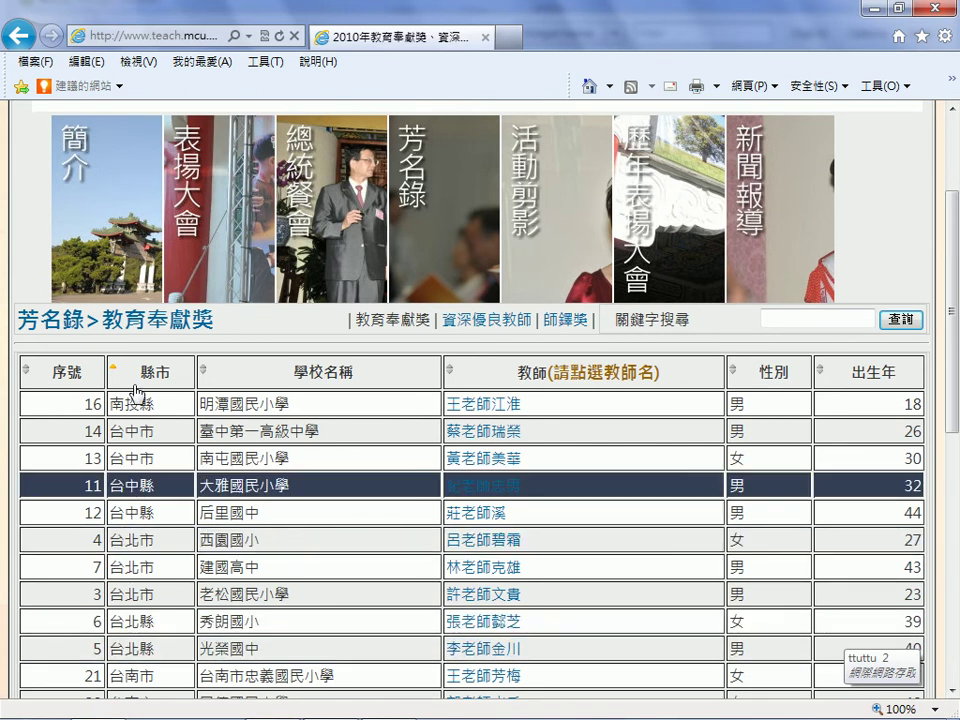
click(153, 35)
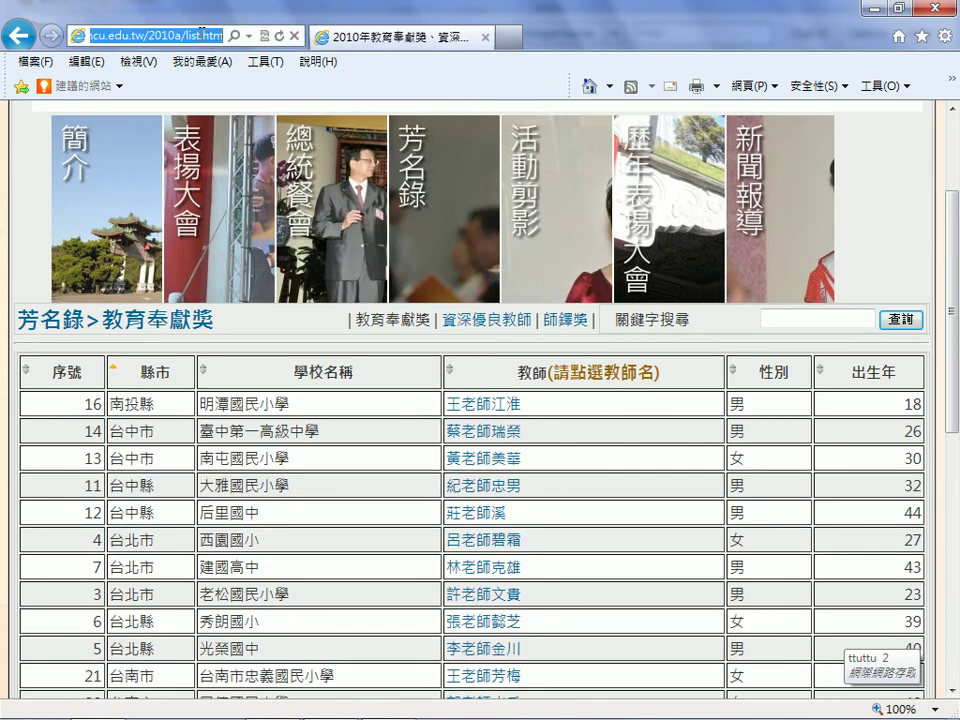
click(167, 34)
text(09)
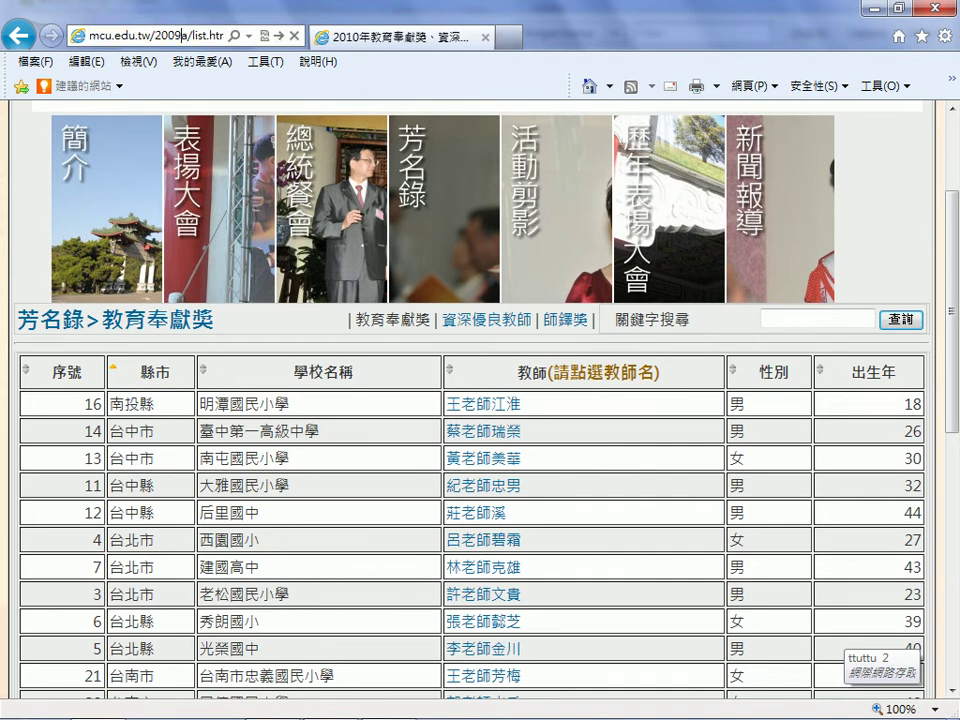
key(BackSpace)
key(BackSpace)
key(BackSpace)
key(BackSpace)
key(BackSpace)
key(BackSpace)
key(BackSpace)
key(BackSpace)
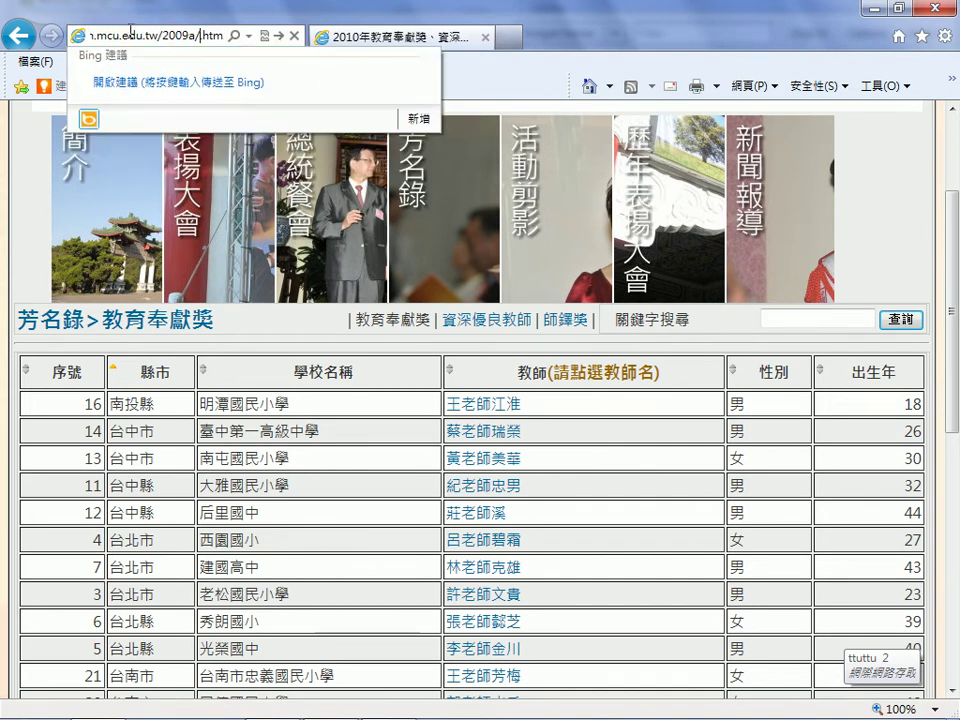
key(Return)
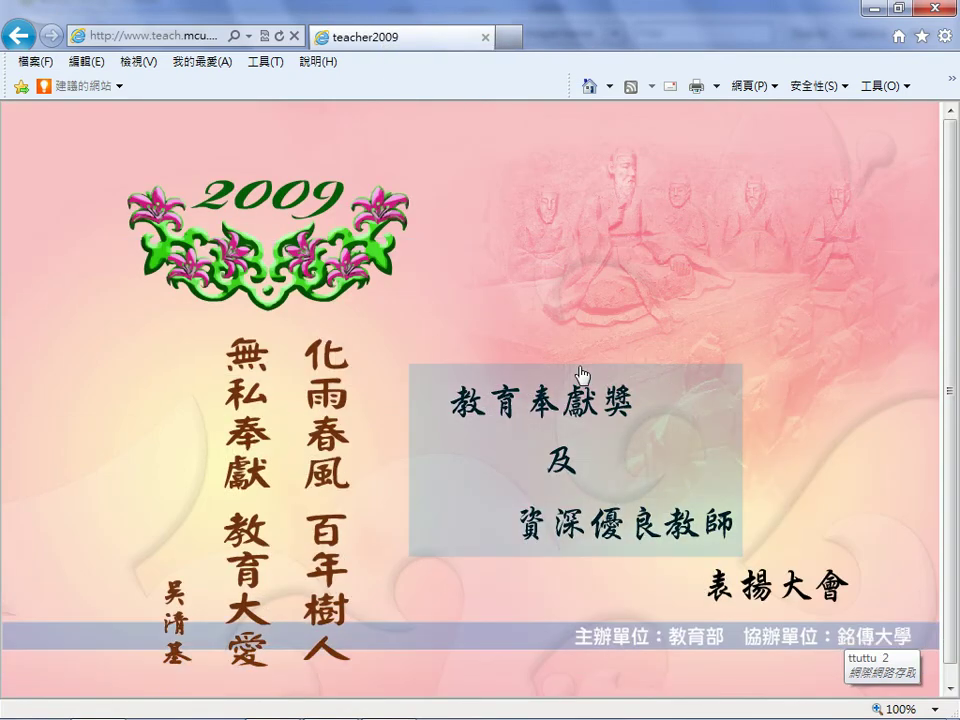
click(572, 334)
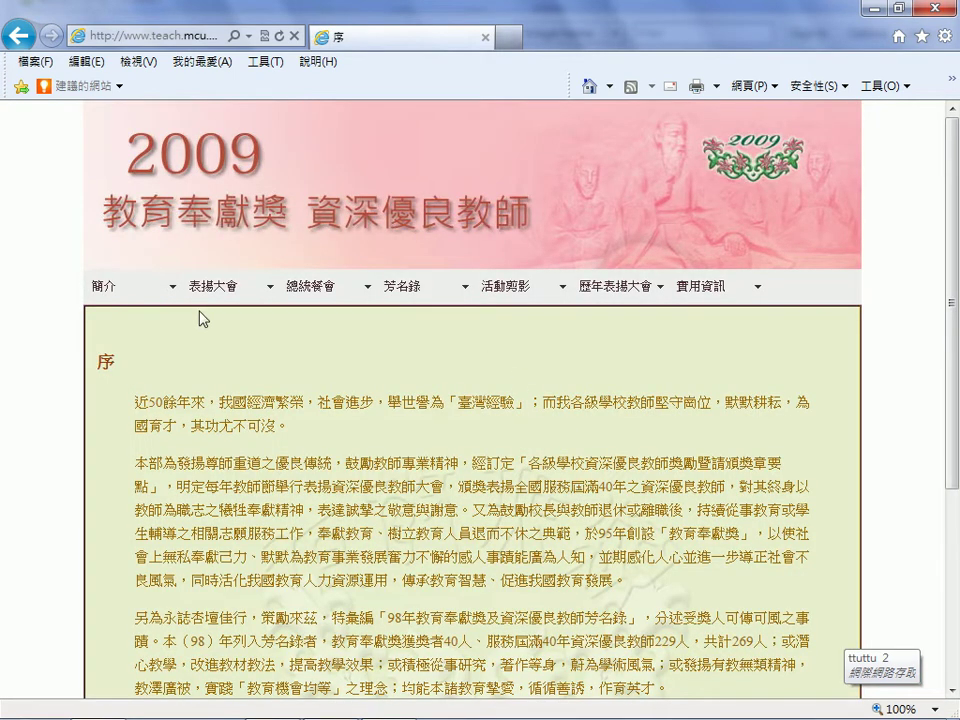
Try the drop-down menus of the 2009 site, including opening the 與總統合影 photo page from 活動剪影.
mouse_move(170, 297)
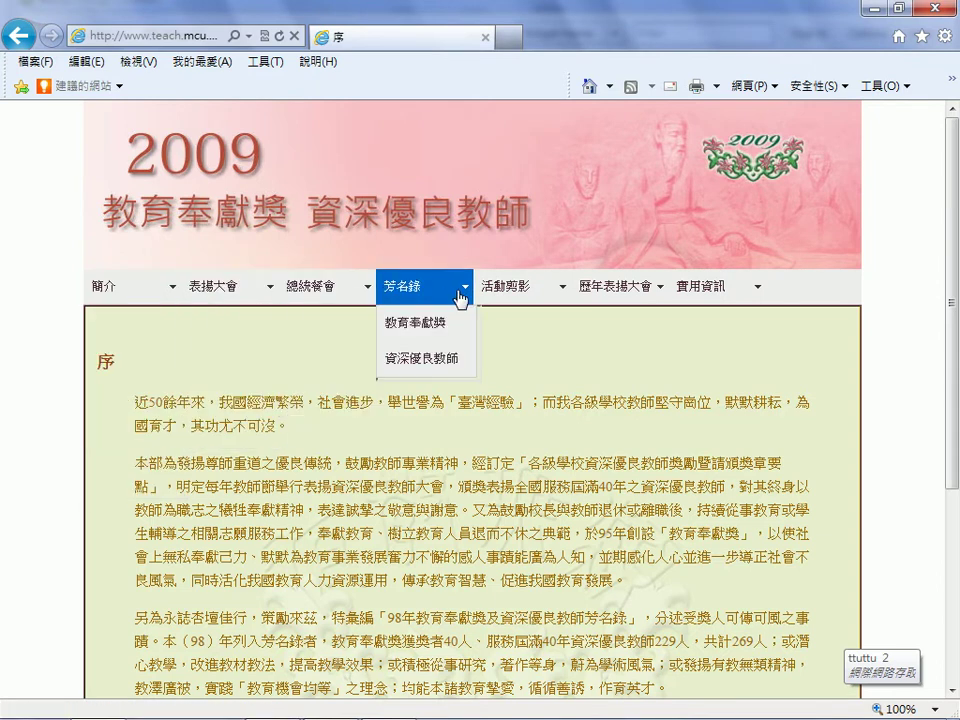
mouse_move(566, 292)
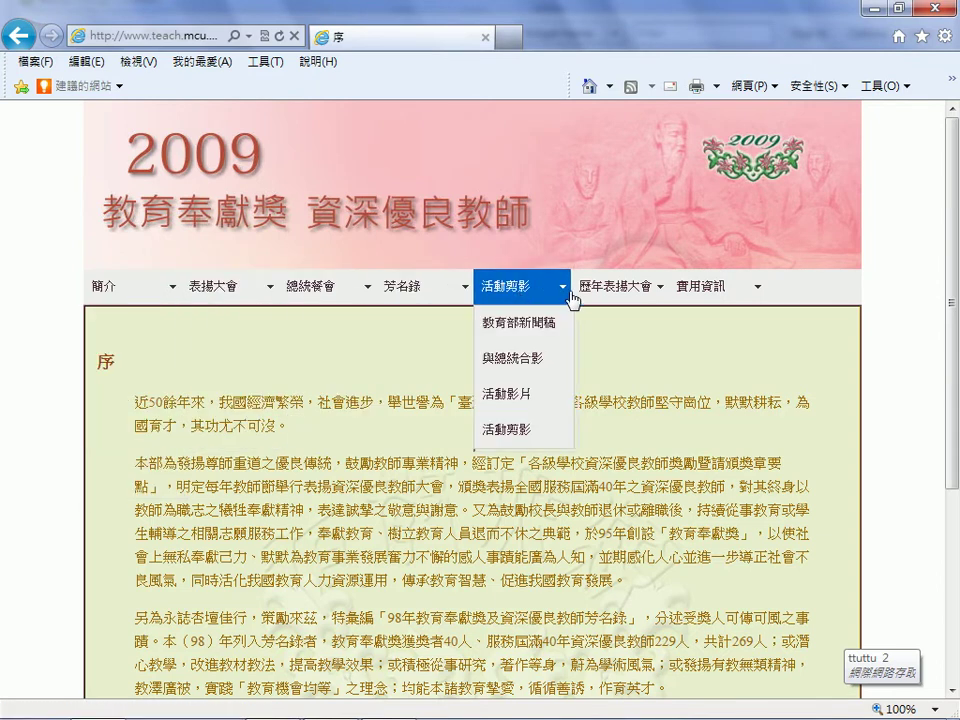
click(530, 370)
scroll(530, 362, down, 3)
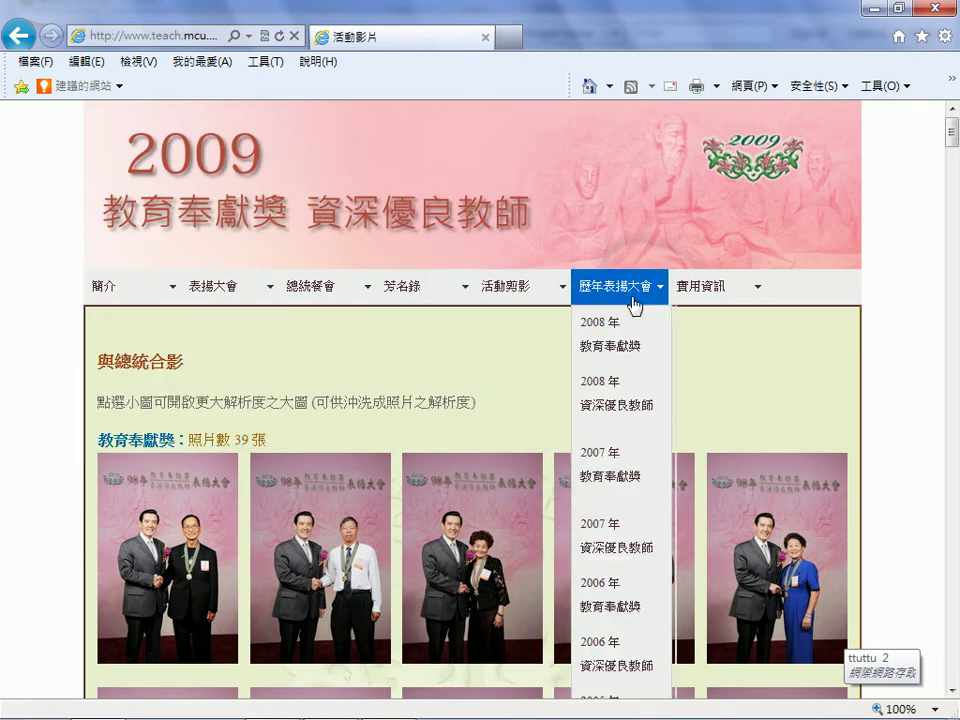
mouse_move(705, 293)
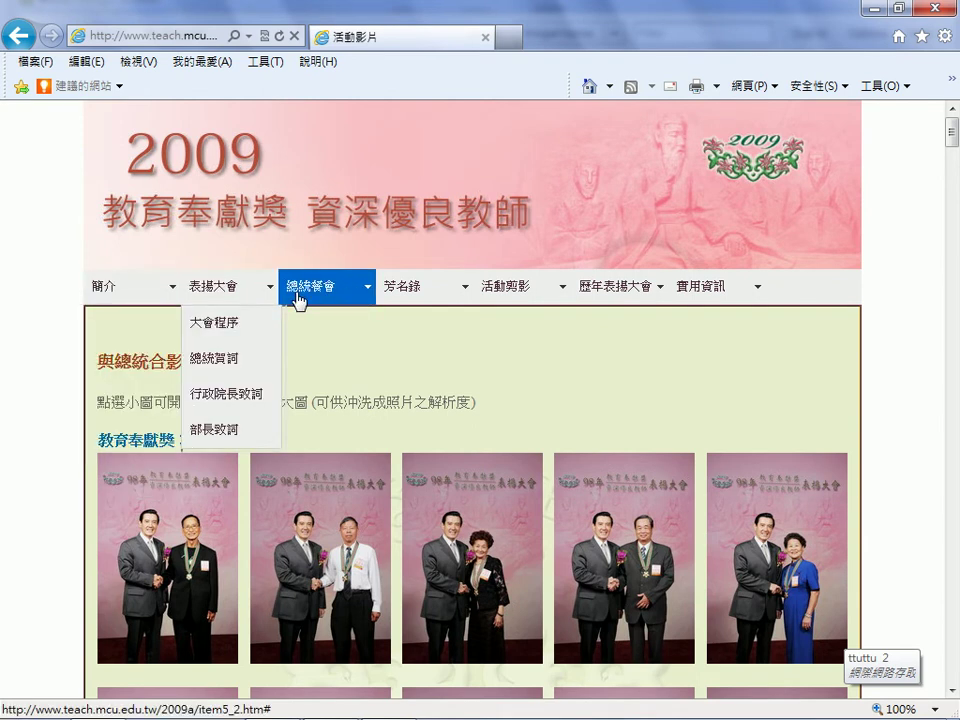
mouse_move(302, 303)
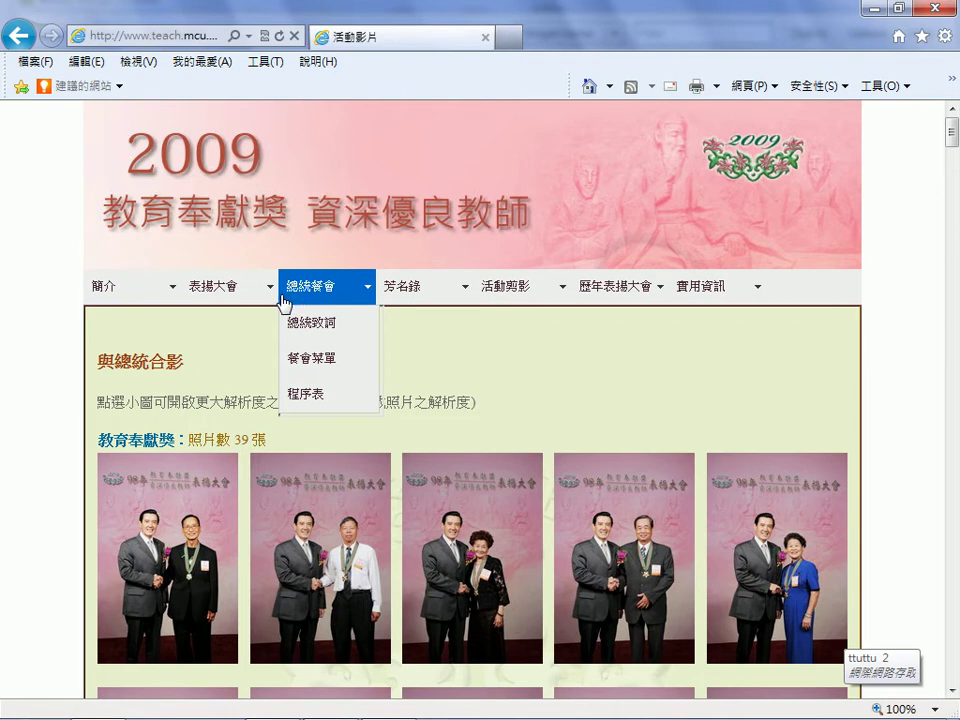
mouse_move(230, 288)
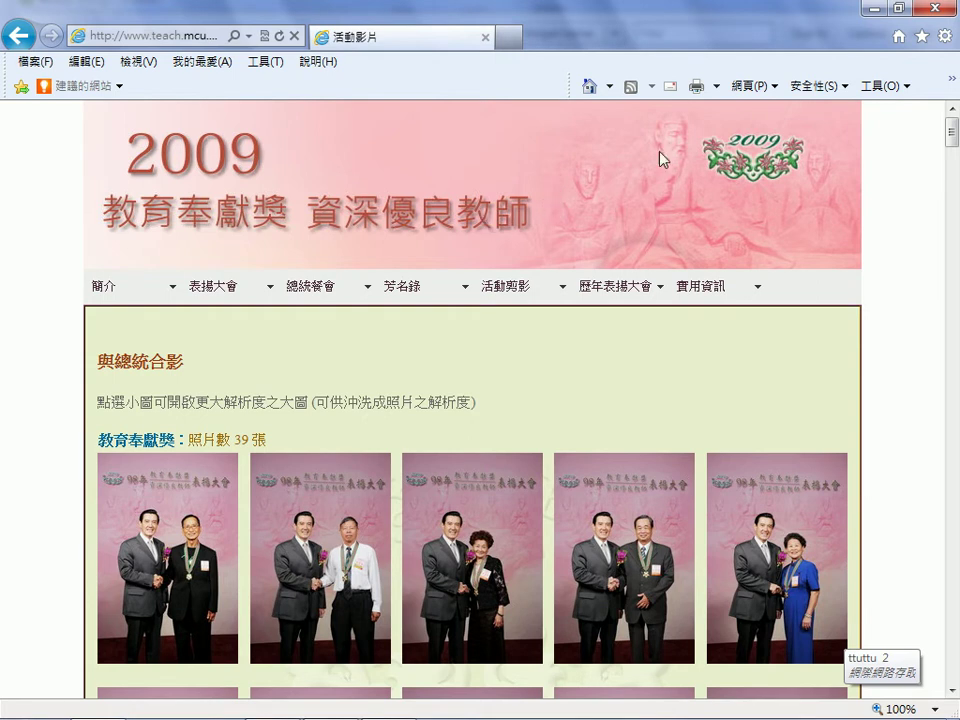
Switch to Adobe Widget Browser, bring its window fully into view and look through the Adobe Exchange widgets down to jqzoom.
click(872, 12)
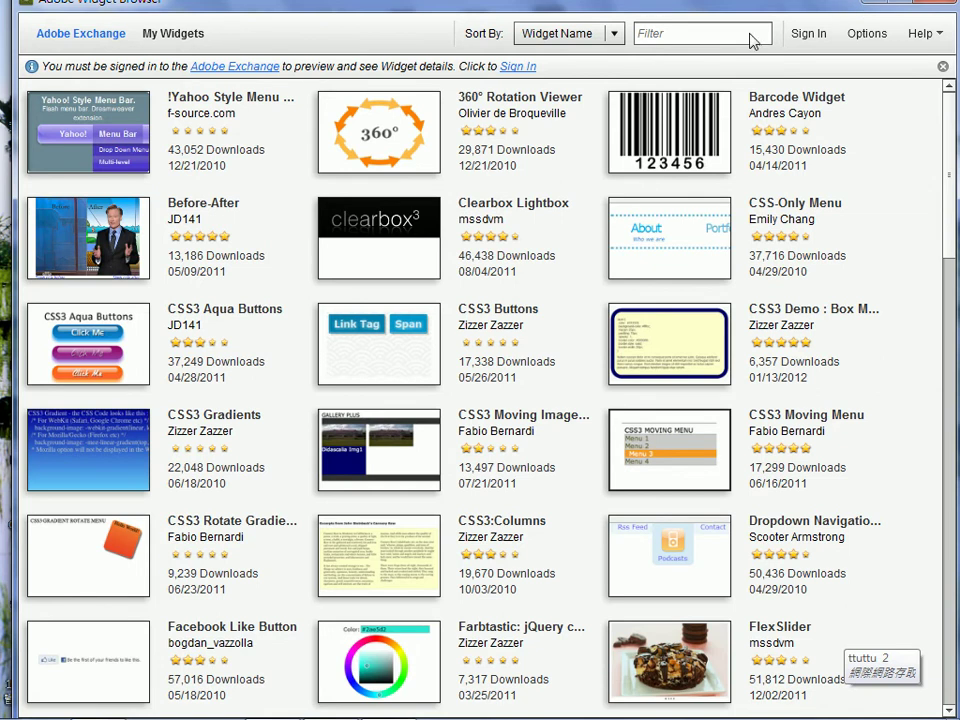
drag(505, 6, 497, 26)
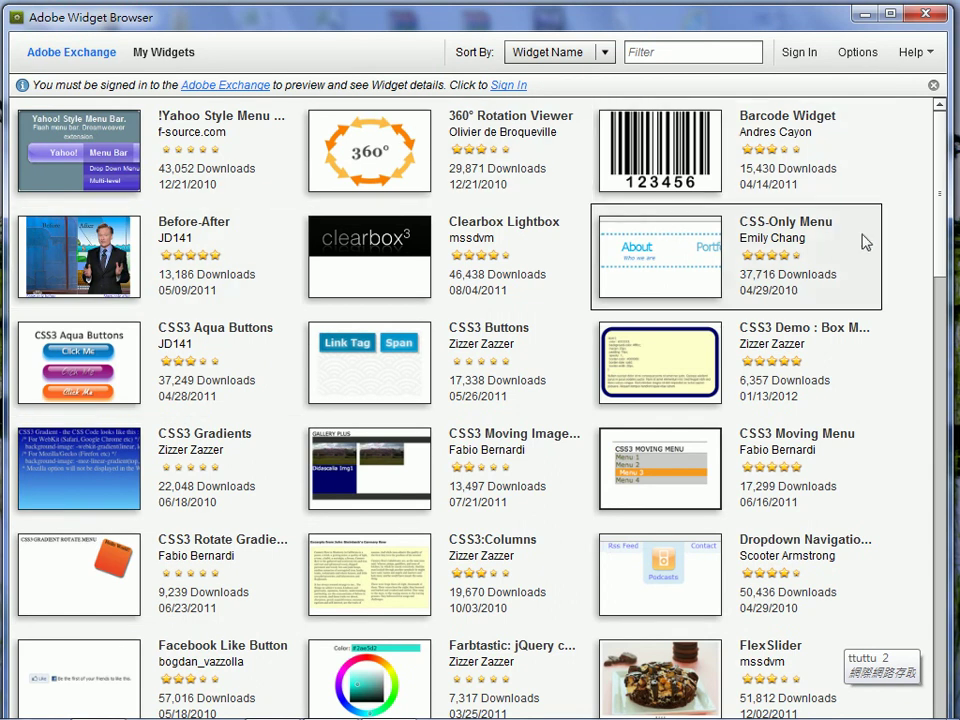
drag(943, 279, 937, 312)
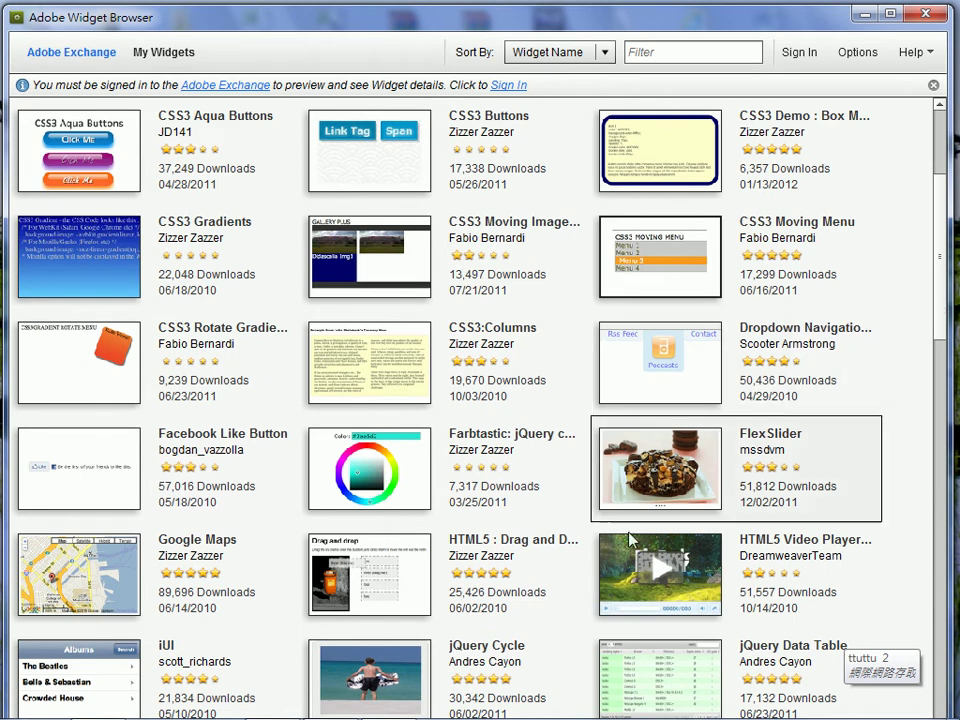
mouse_move(668, 578)
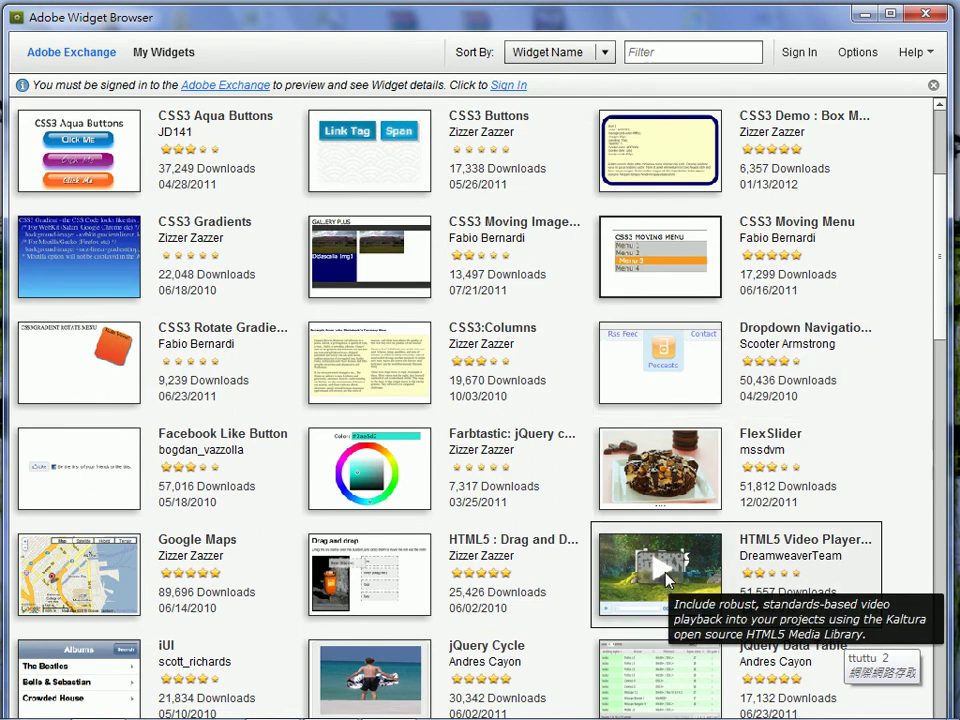
scroll(816, 440, down, 6)
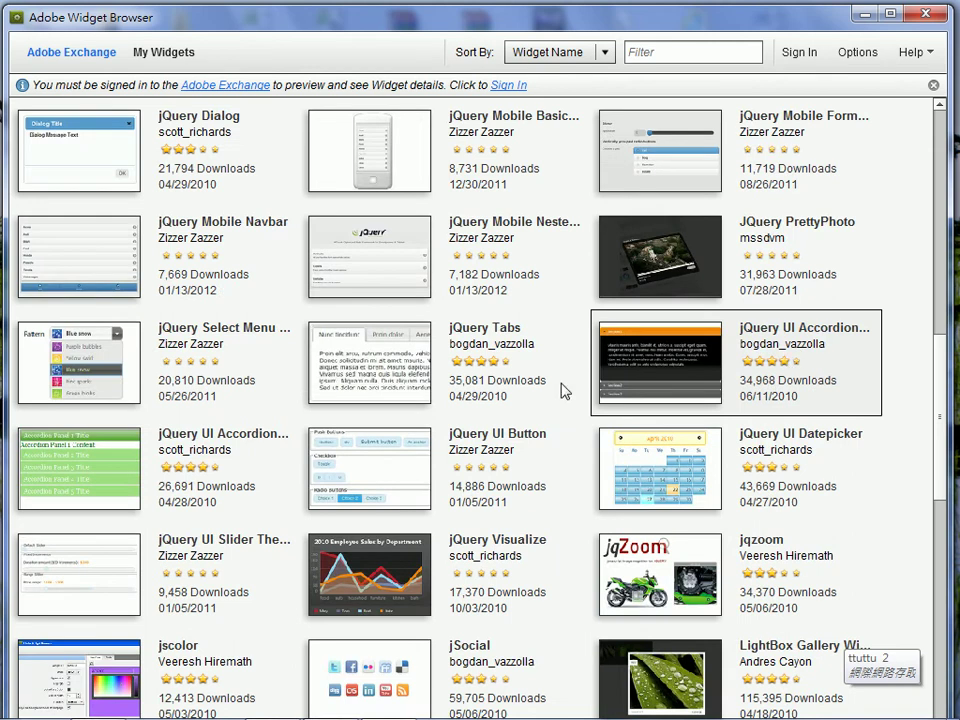
scroll(559, 390, down, 3)
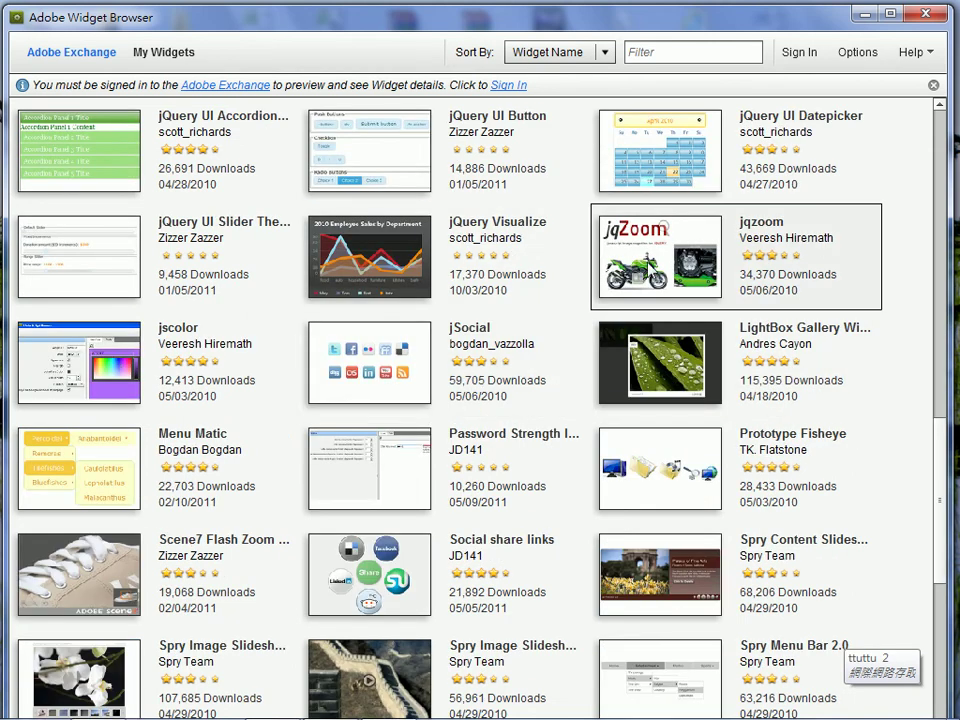
Open the jqzoom widget and sign in with the Adobe ID e-mail and account password, enabling Stay signed in.
mouse_move(655, 270)
click(659, 270)
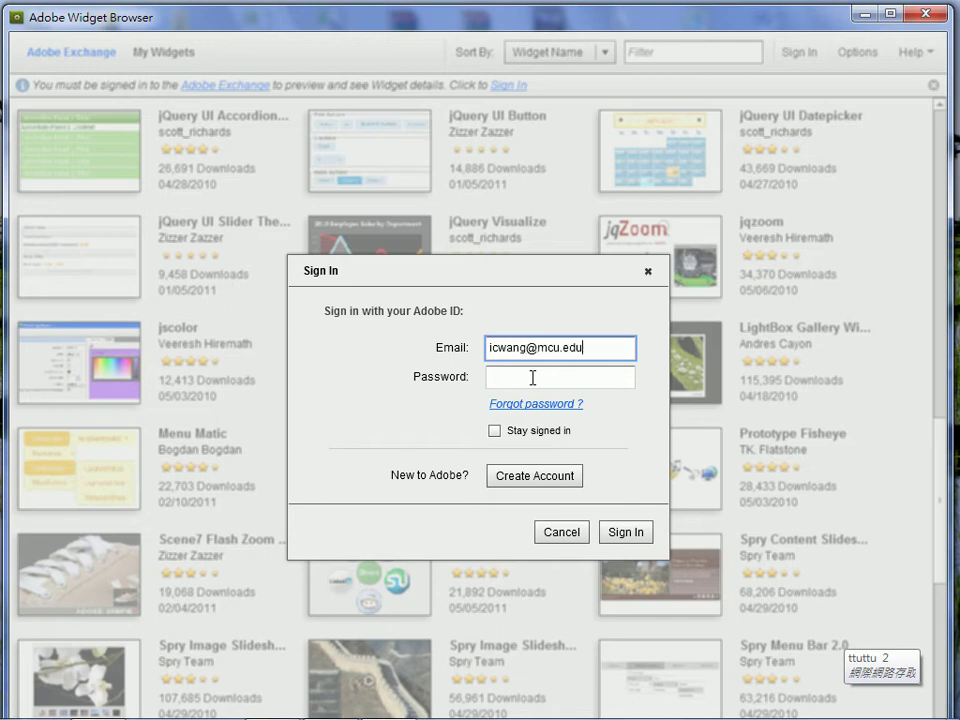
click(533, 377)
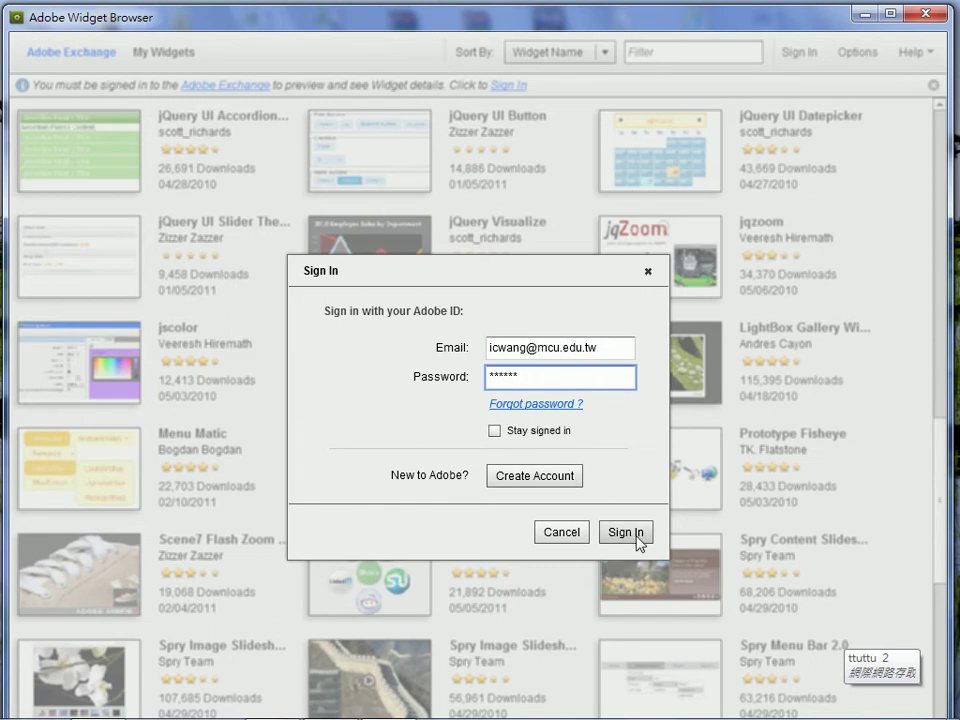
click(494, 432)
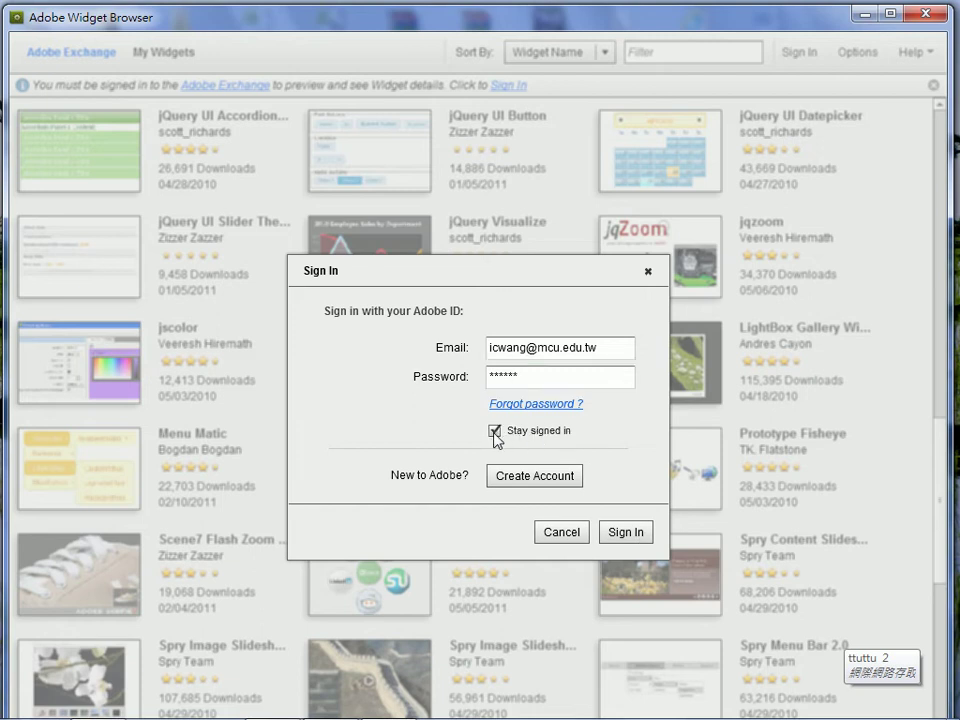
click(624, 533)
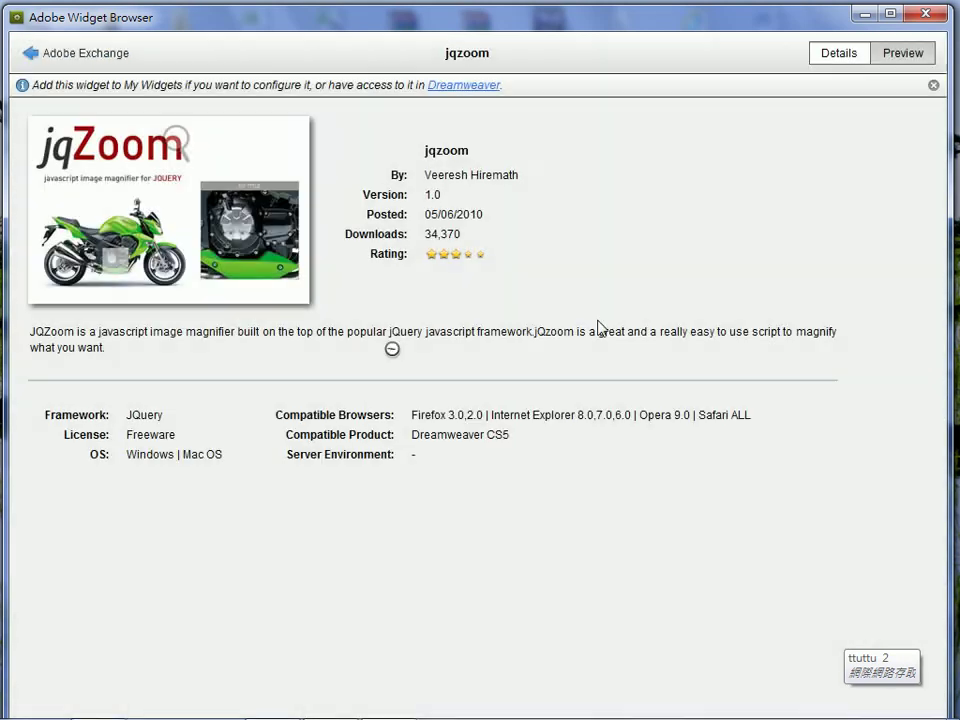
Preview jqzoom's default, Reverse, Zoom Width and zoomHeight presets on the motorcycle image and return to the widget list.
click(179, 214)
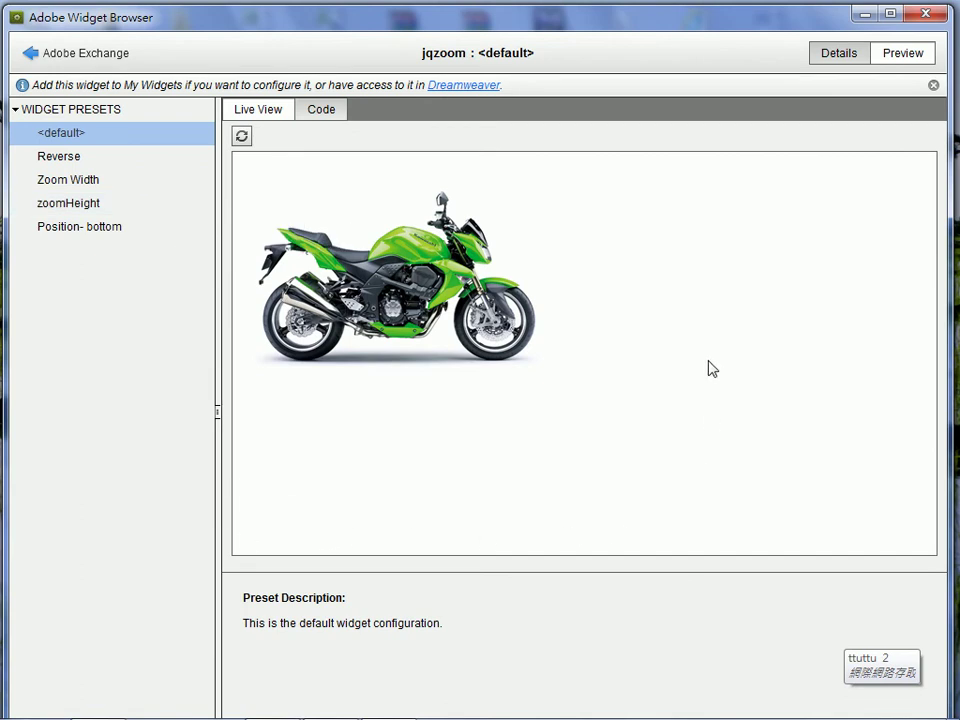
mouse_move(470, 250)
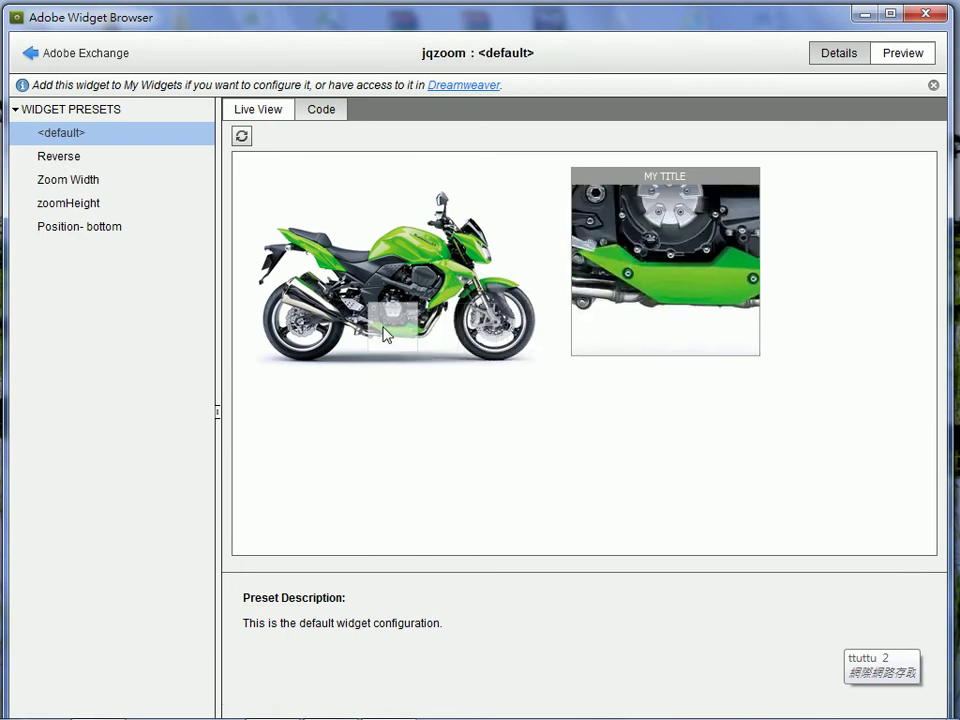
click(75, 160)
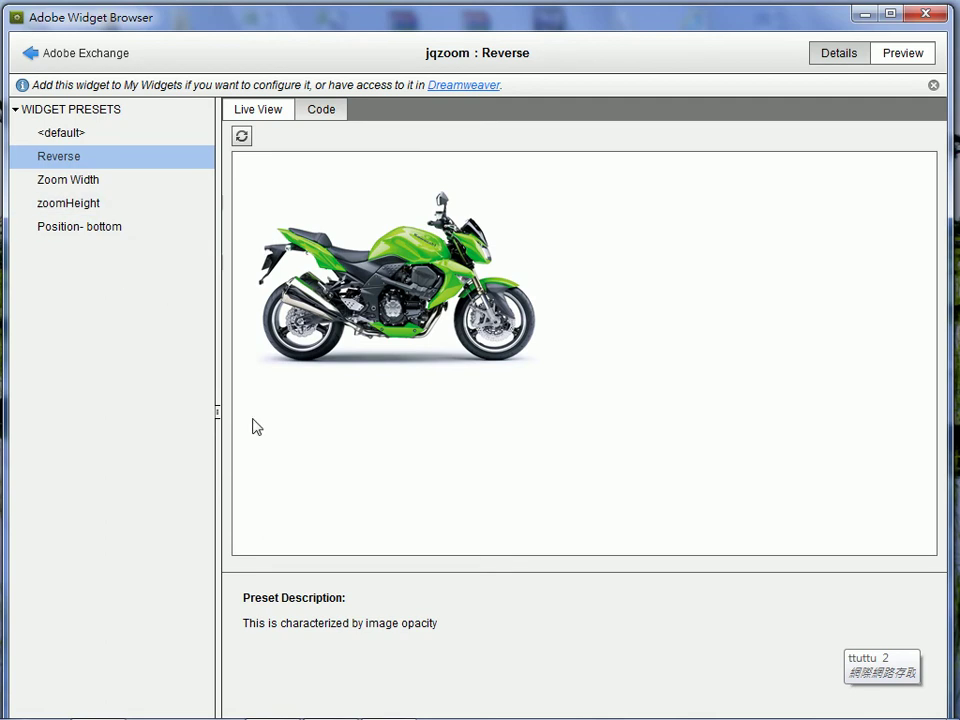
mouse_move(431, 338)
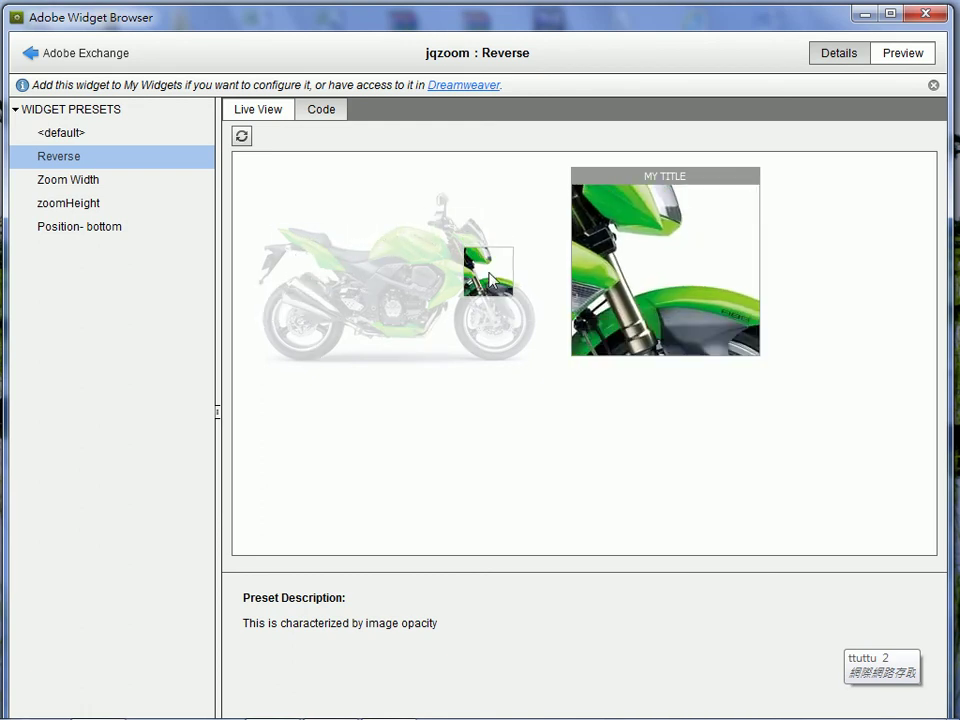
click(68, 182)
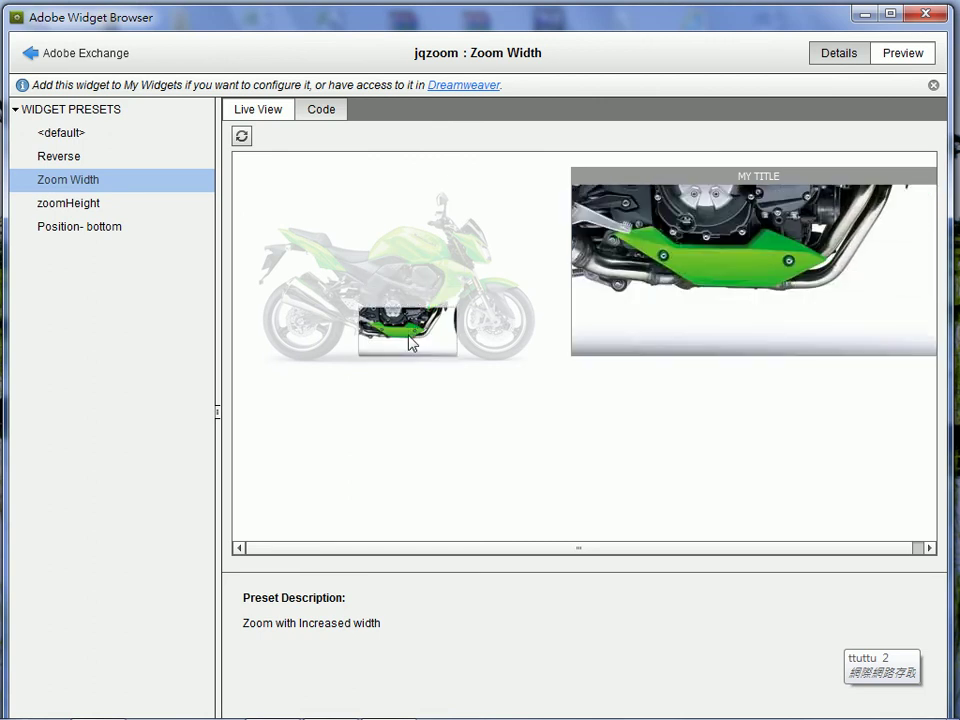
click(90, 206)
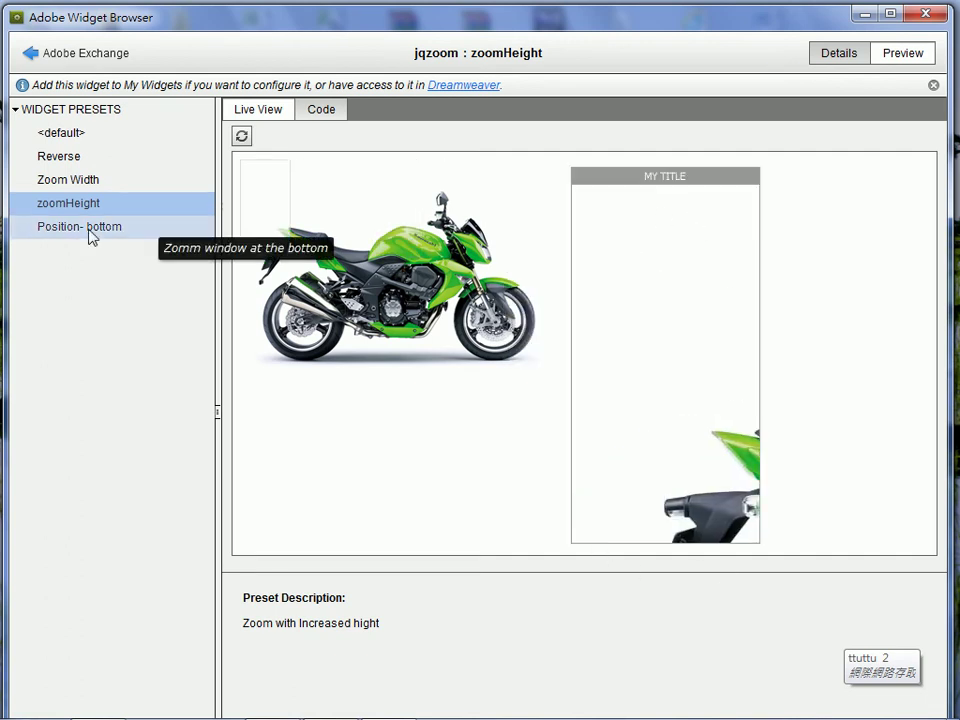
click(68, 55)
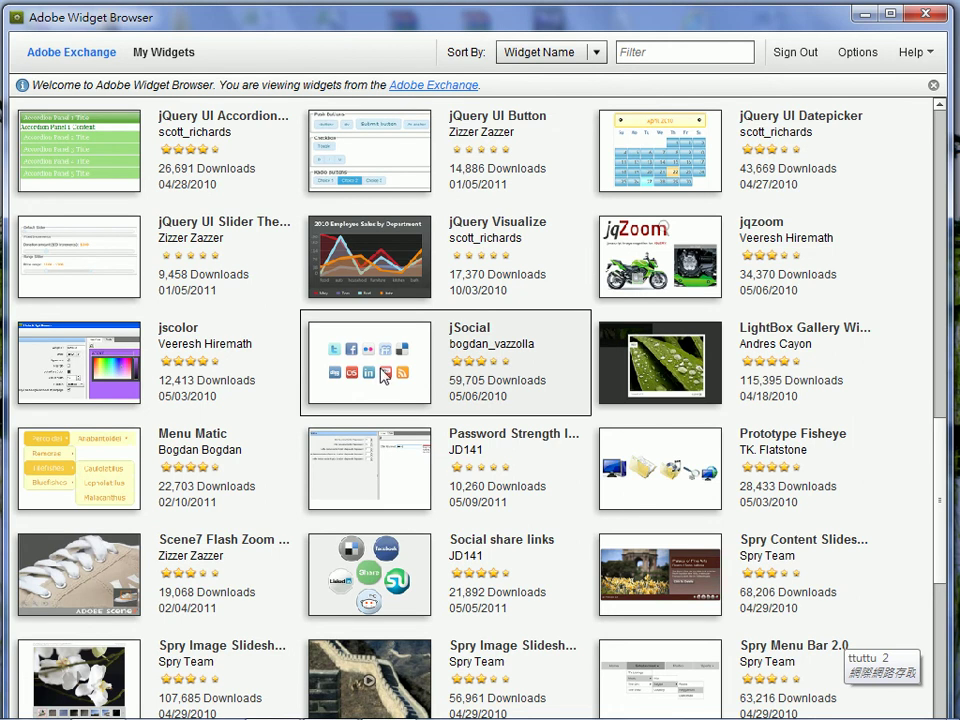
Open the jSocial widget, preview its default preset in Live View and return to the widget list.
mouse_move(367, 368)
click(367, 366)
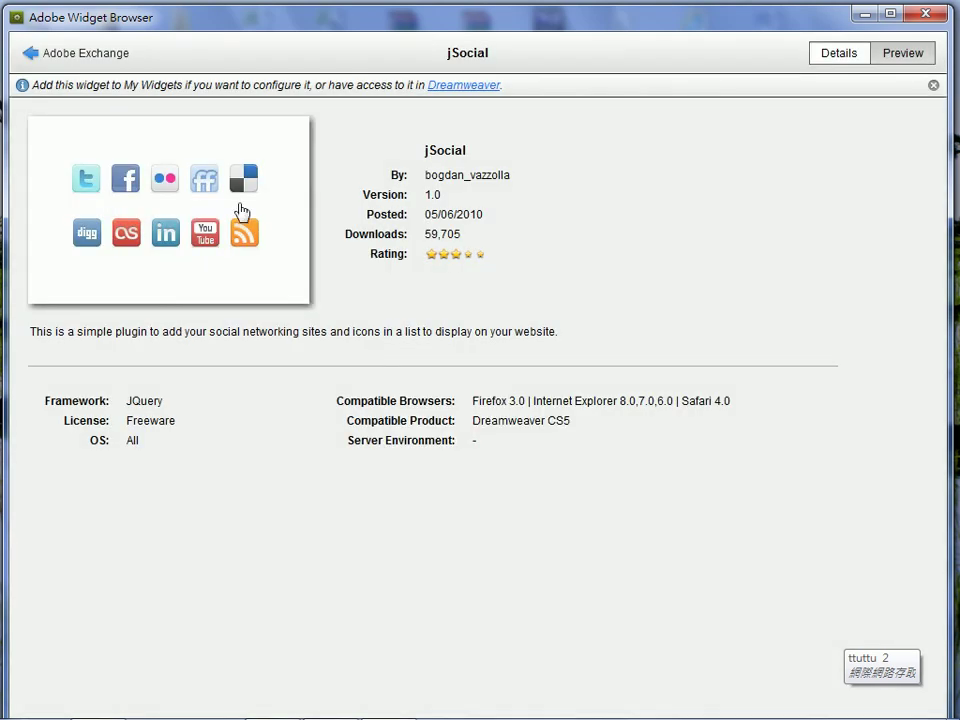
click(240, 210)
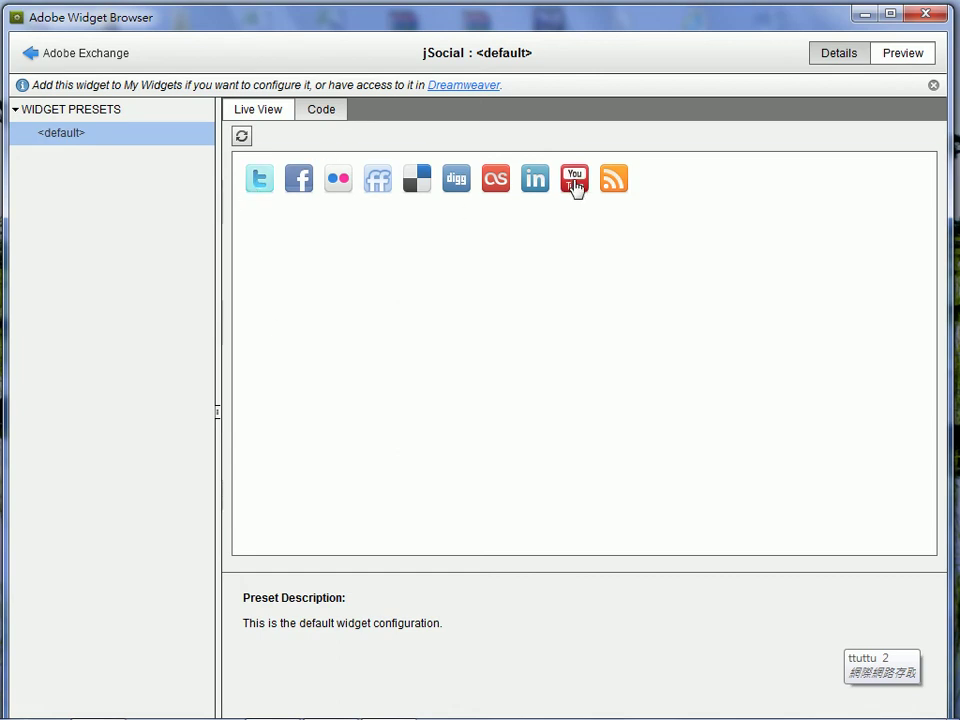
click(90, 60)
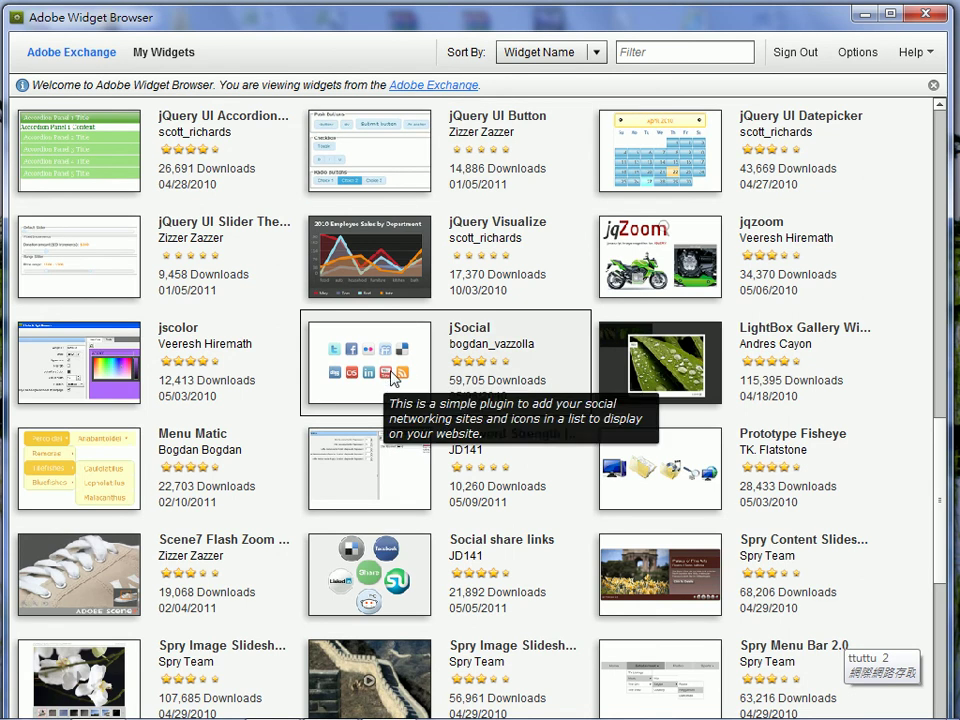
Open the Prototype Fisheye widget, preview its default preset in Live View and return to the widget list.
scroll(454, 362, down, 5)
scroll(463, 325, up, 3)
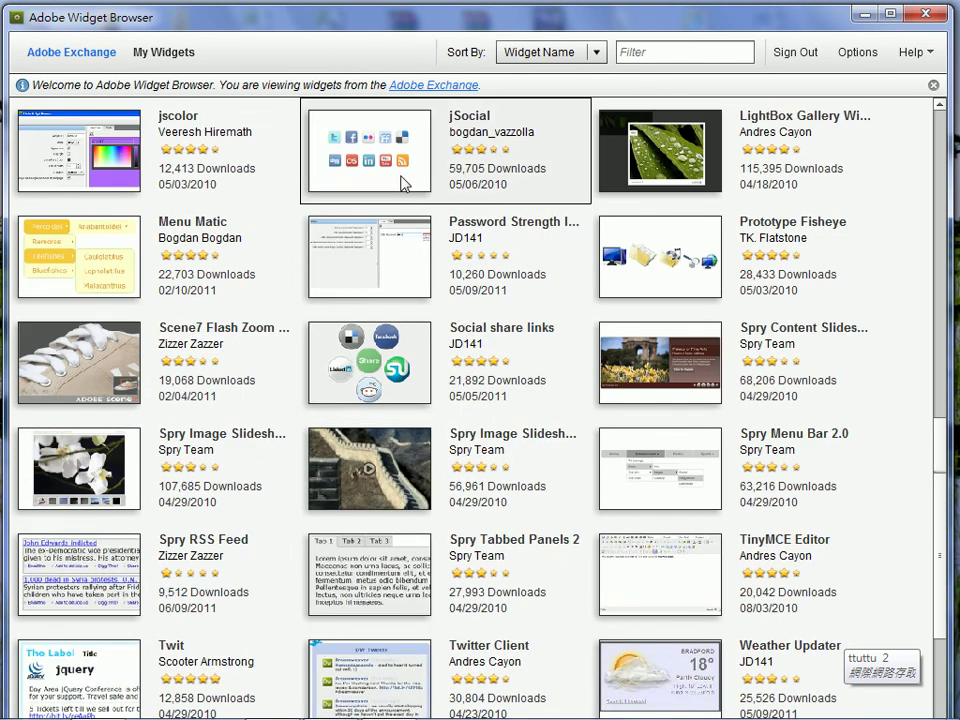
mouse_move(671, 263)
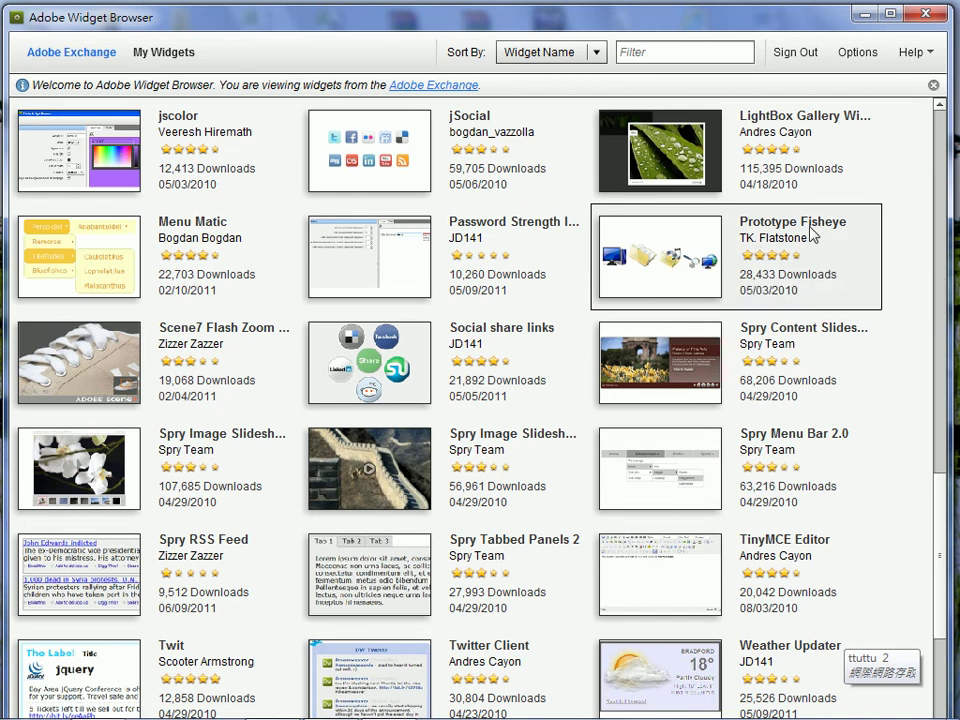
click(679, 259)
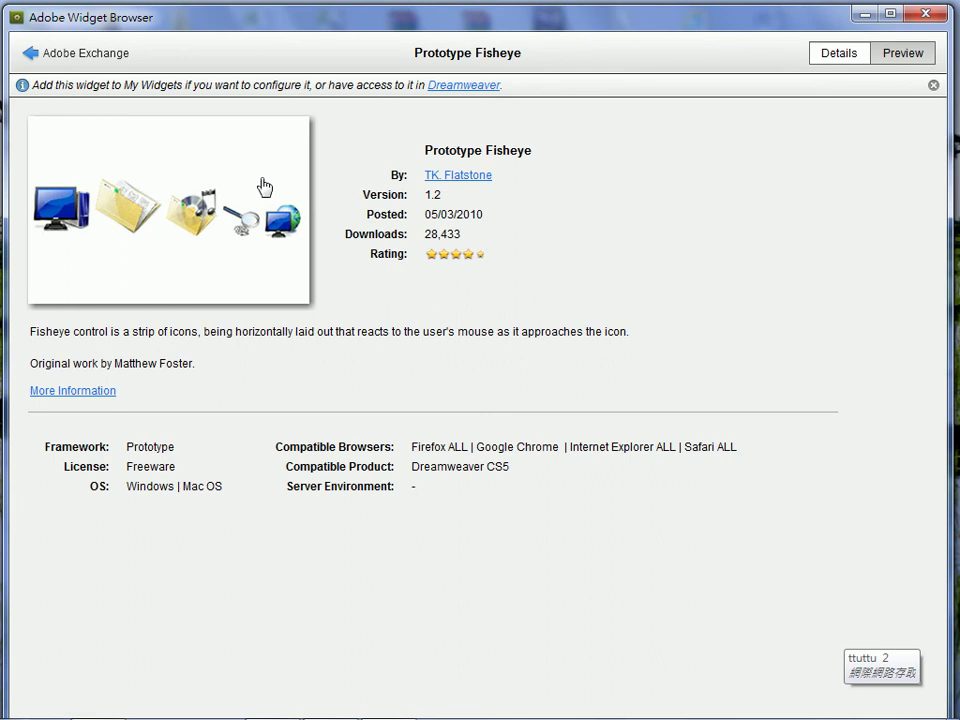
click(263, 187)
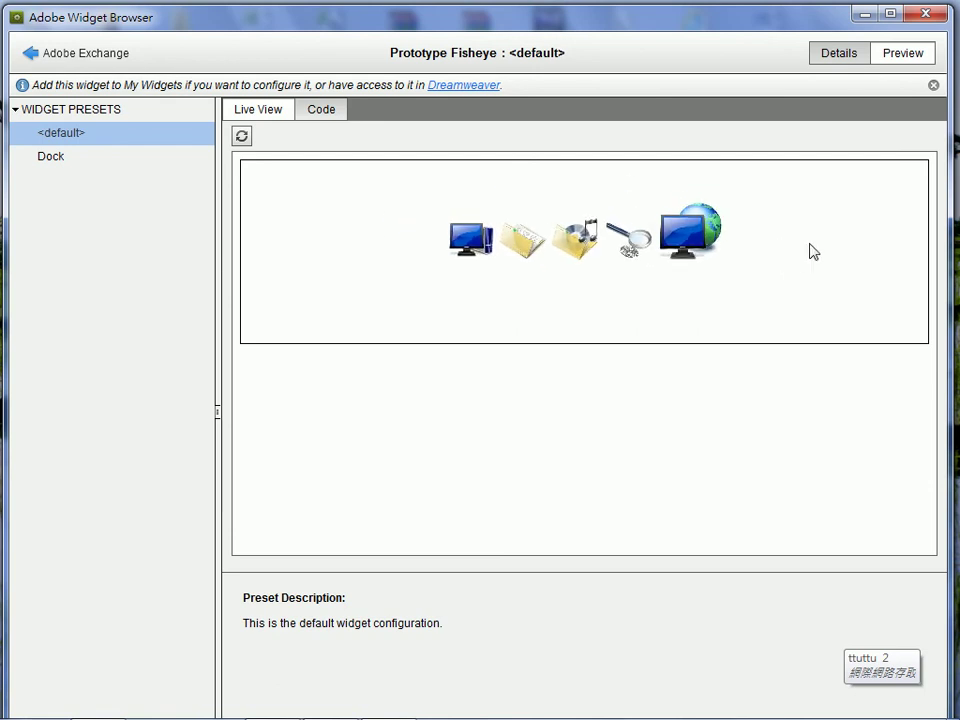
click(53, 53)
Open the LightBox Gallery Widget and view the first three enlarged images of its default preset in Live View.
scroll(580, 385, down, 3)
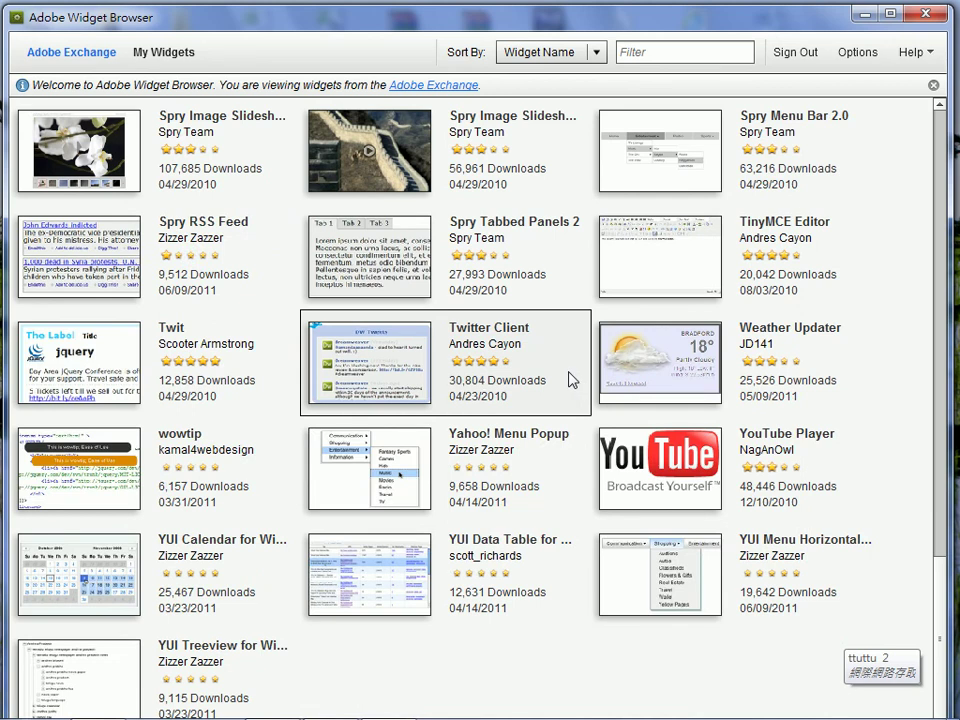
scroll(572, 380, up, 7)
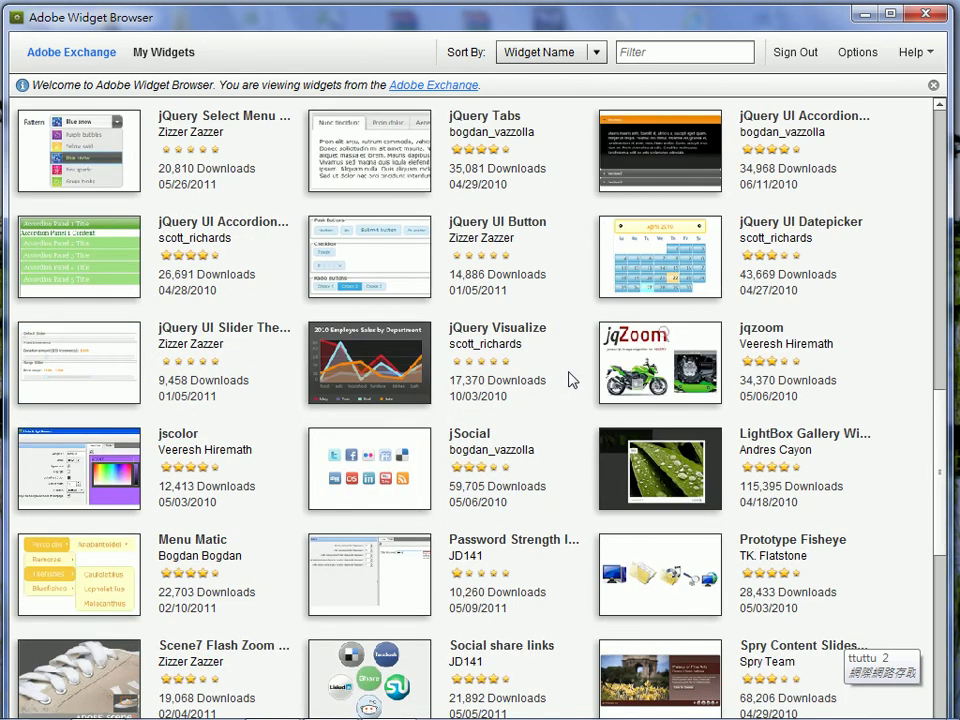
click(651, 472)
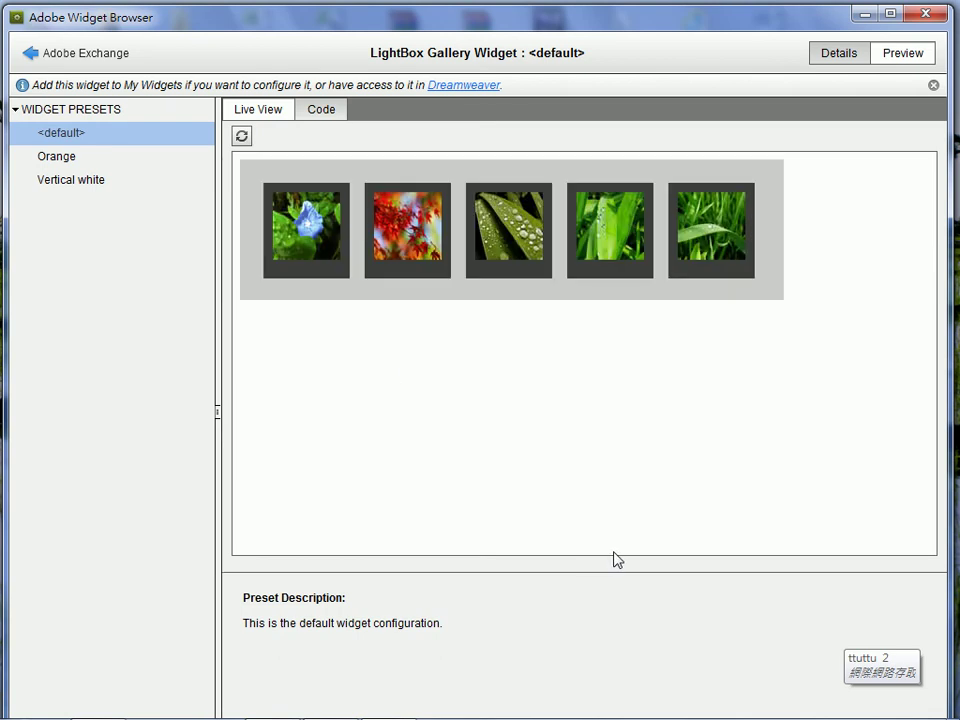
click(329, 236)
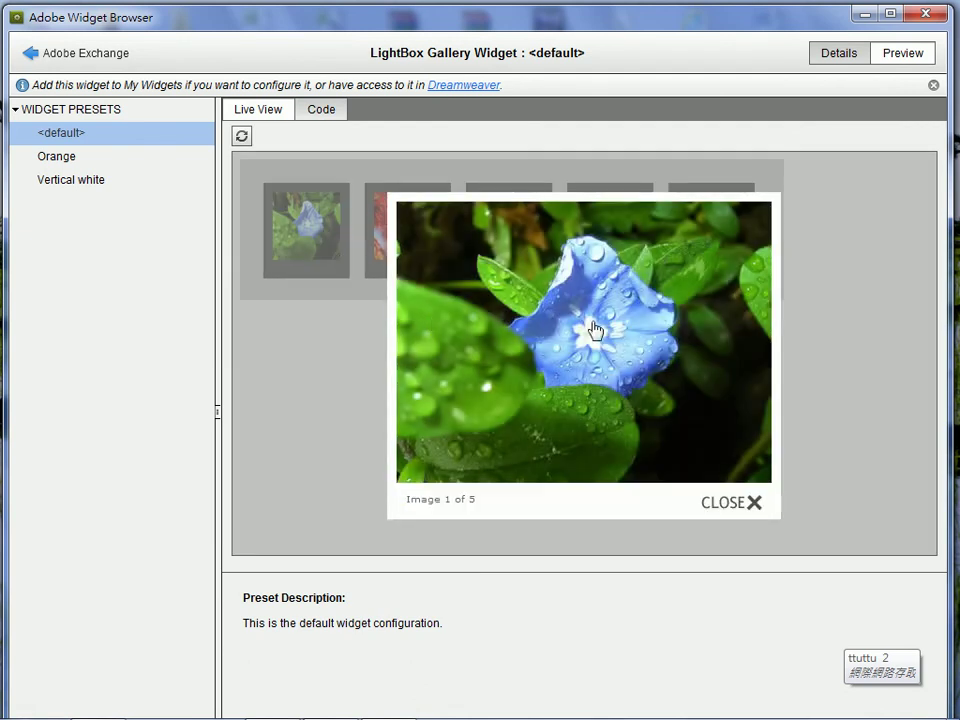
mouse_move(765, 343)
click(740, 255)
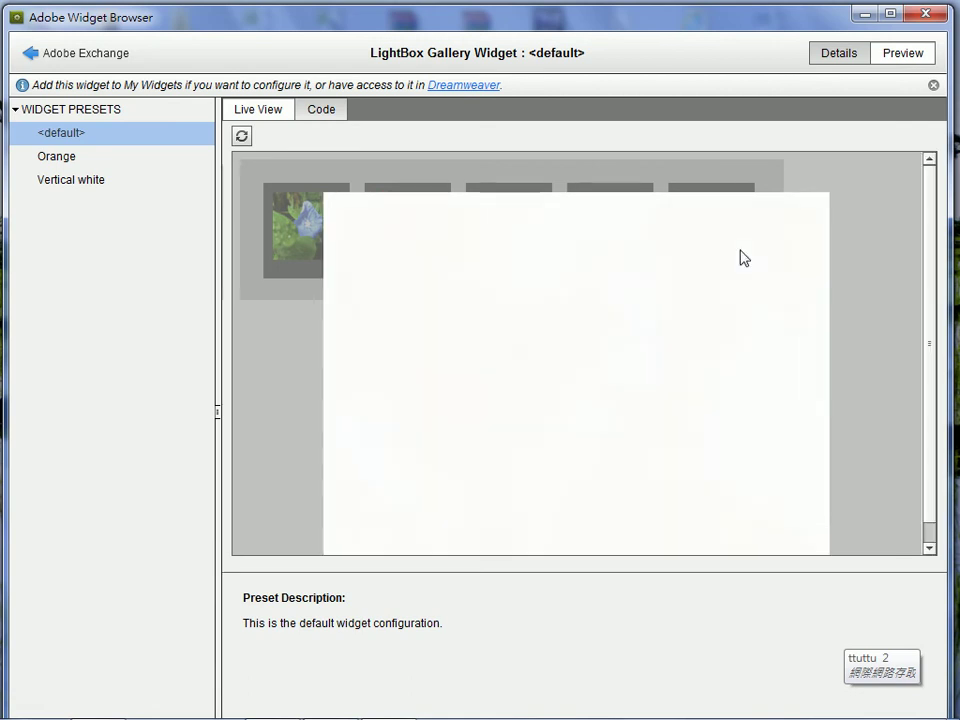
mouse_move(780, 252)
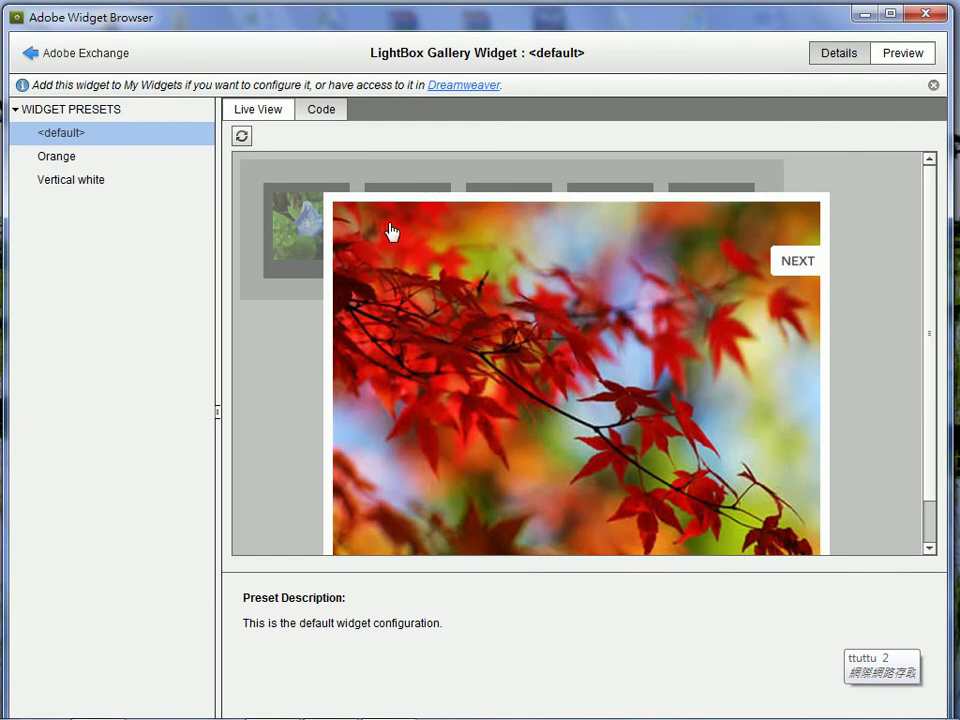
click(791, 266)
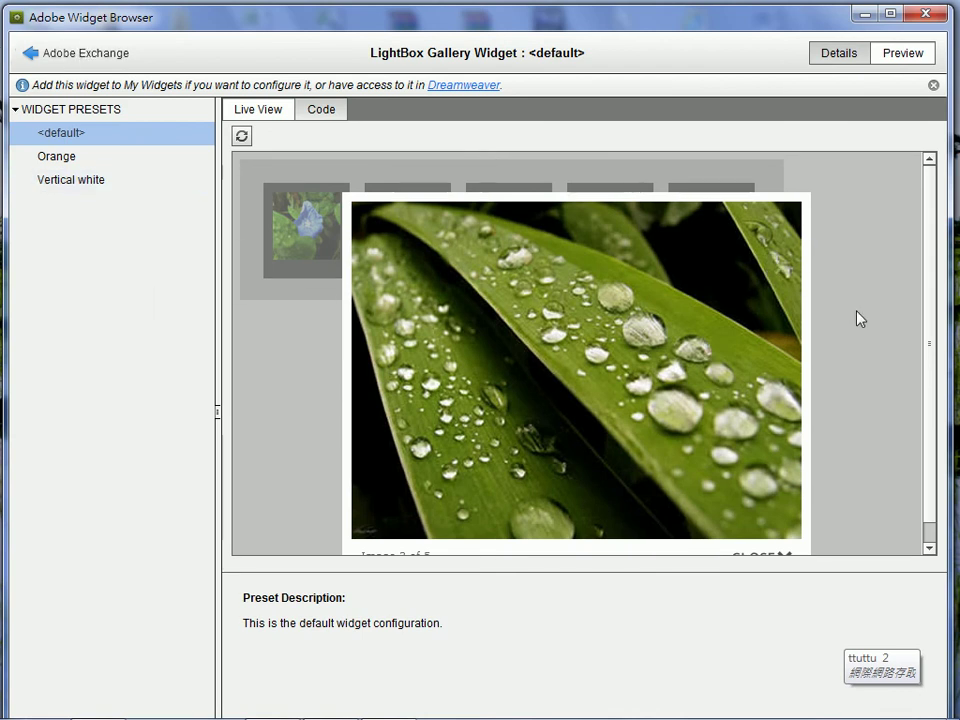
mouse_move(546, 296)
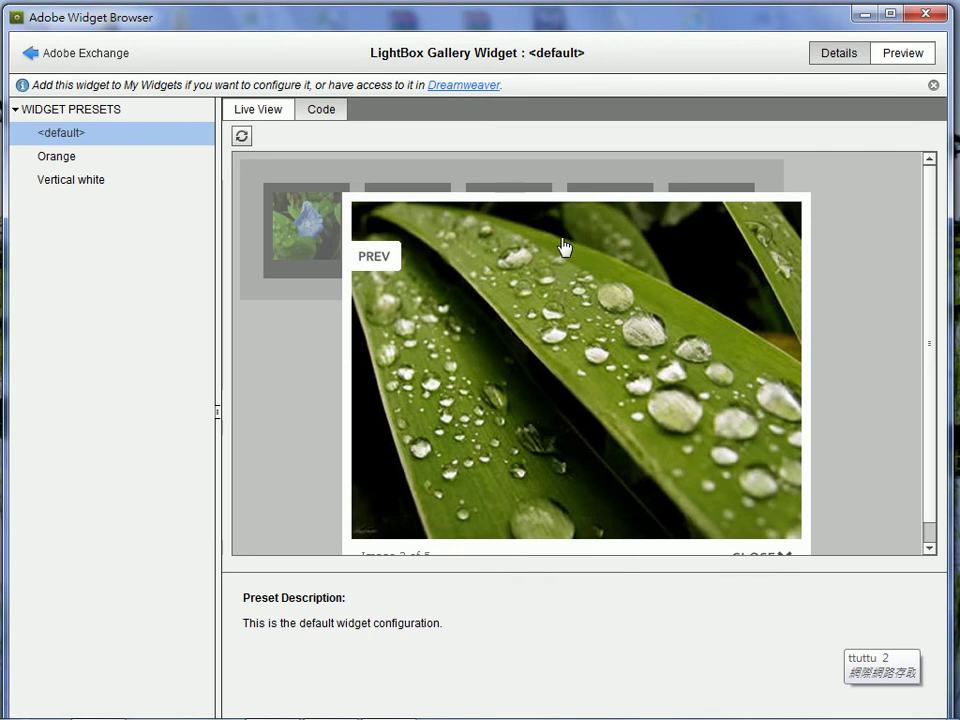
Maximize the window, add the LightBox Gallery Widget to My Widgets and go to the My Widgets list.
click(891, 14)
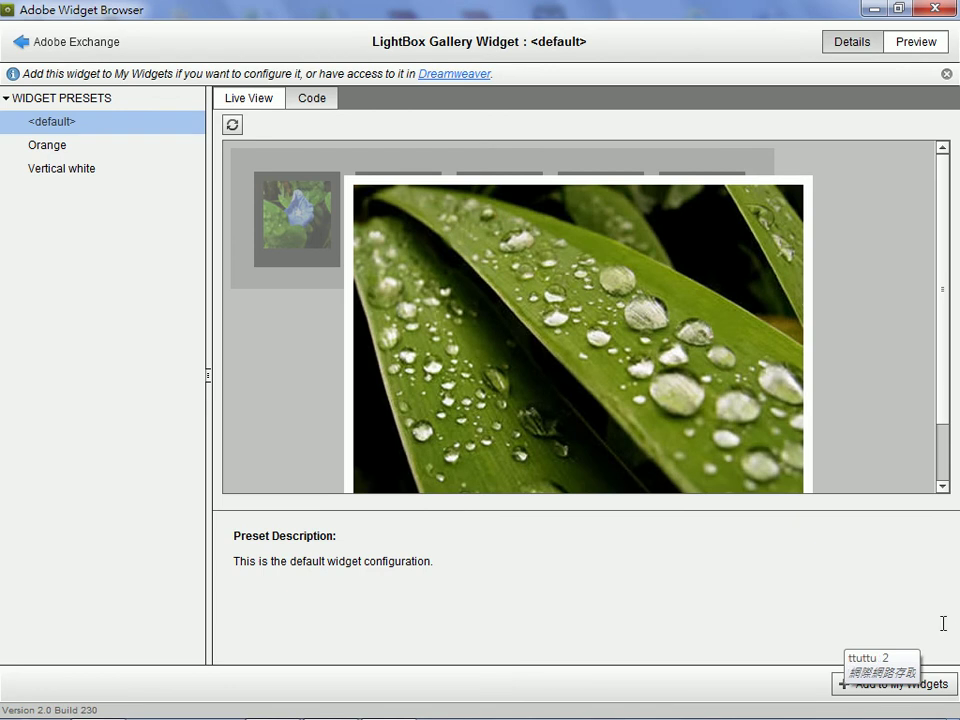
mouse_move(858, 712)
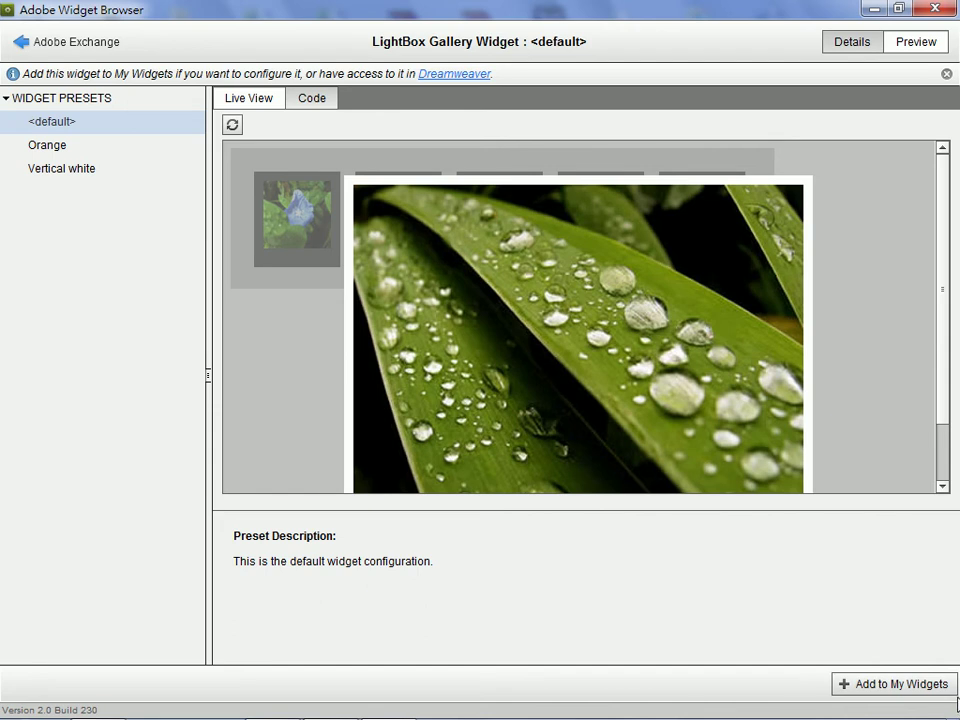
click(895, 686)
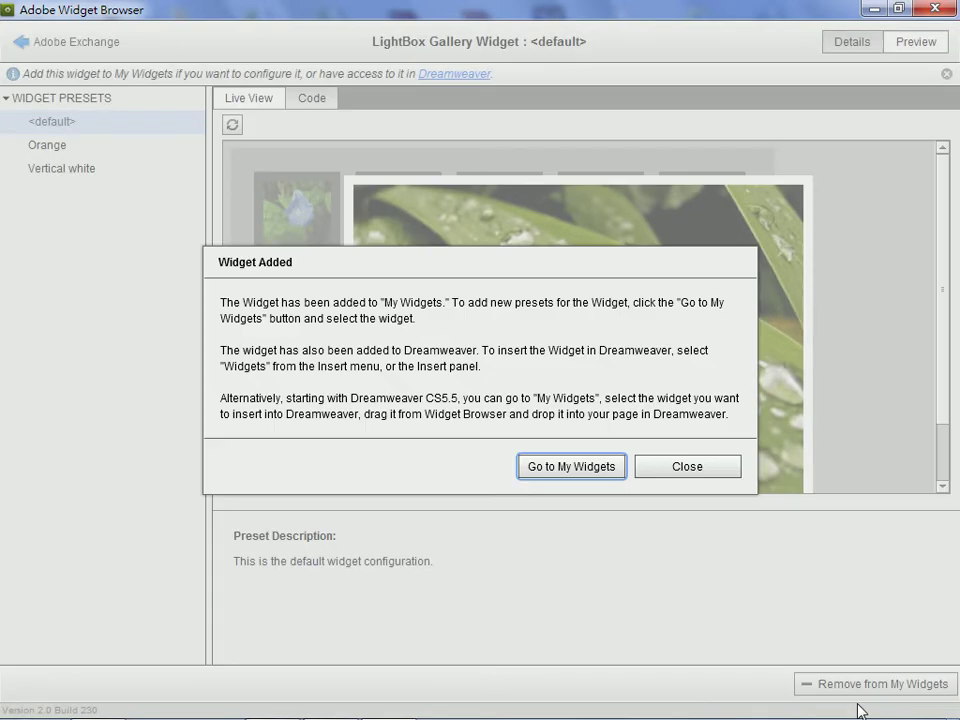
click(571, 467)
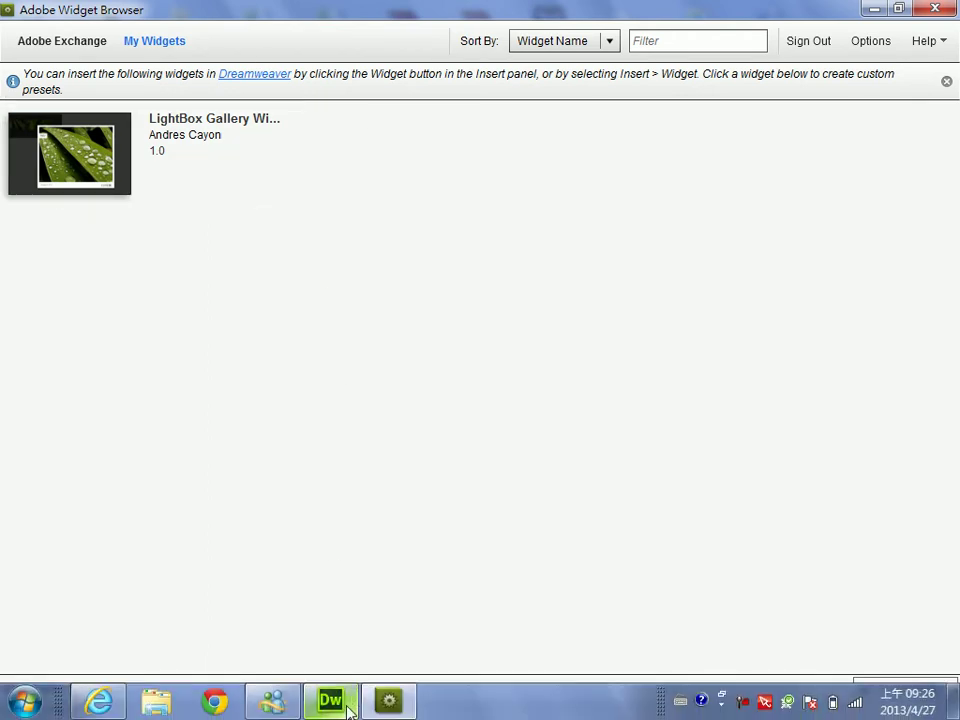
Switch to Dreamweaver, check which widgets the Insert Widget dialog offers, cancel it and return to Adobe Widget Browser.
click(333, 700)
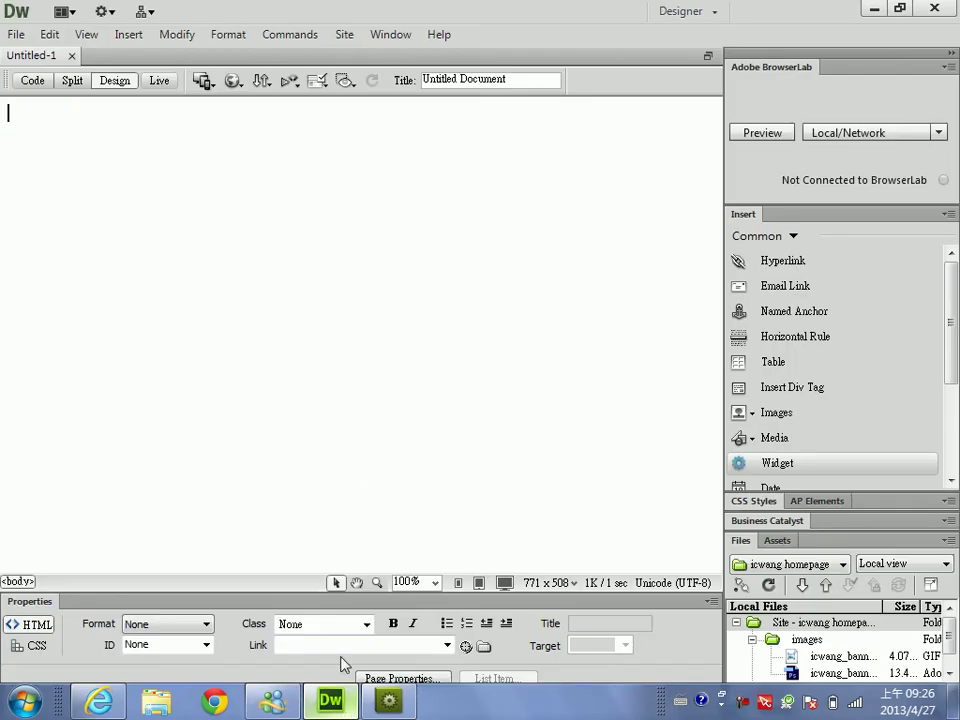
click(370, 400)
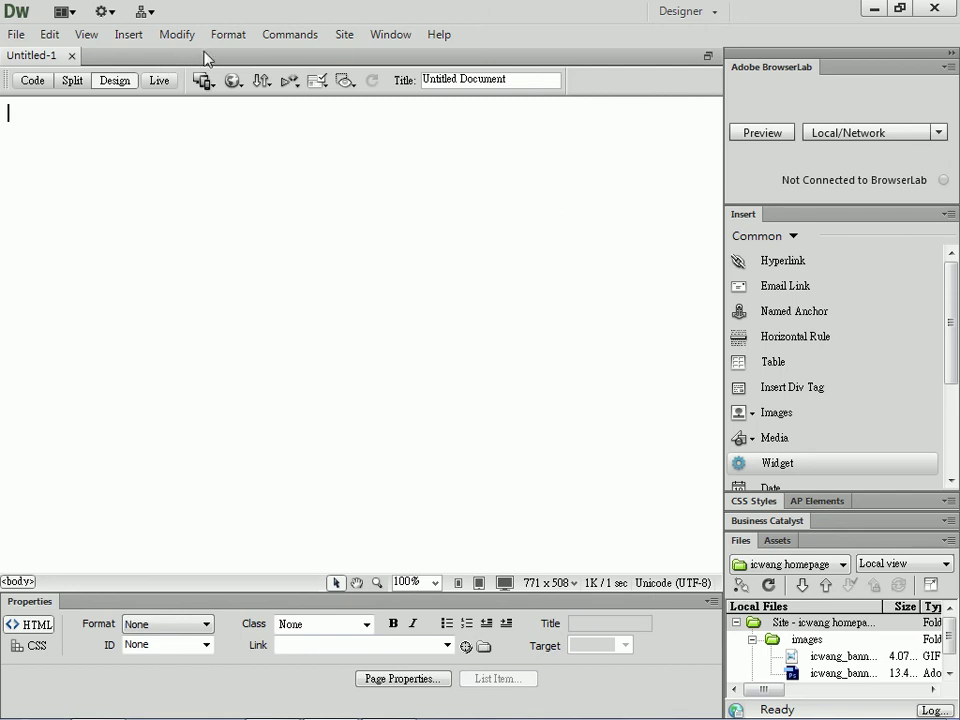
click(127, 35)
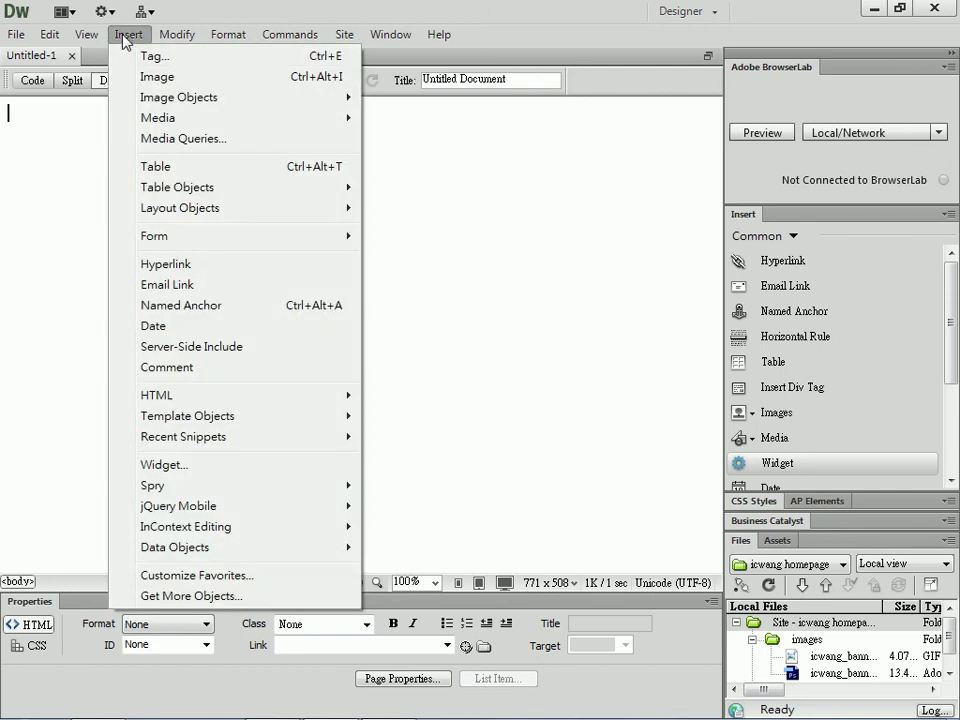
click(184, 473)
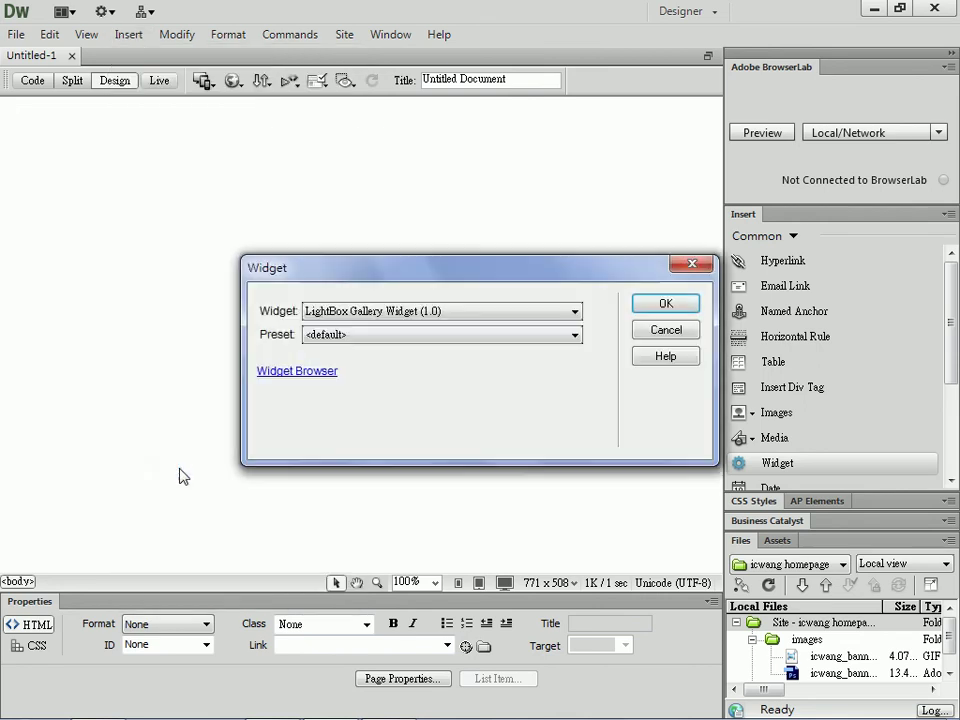
click(535, 313)
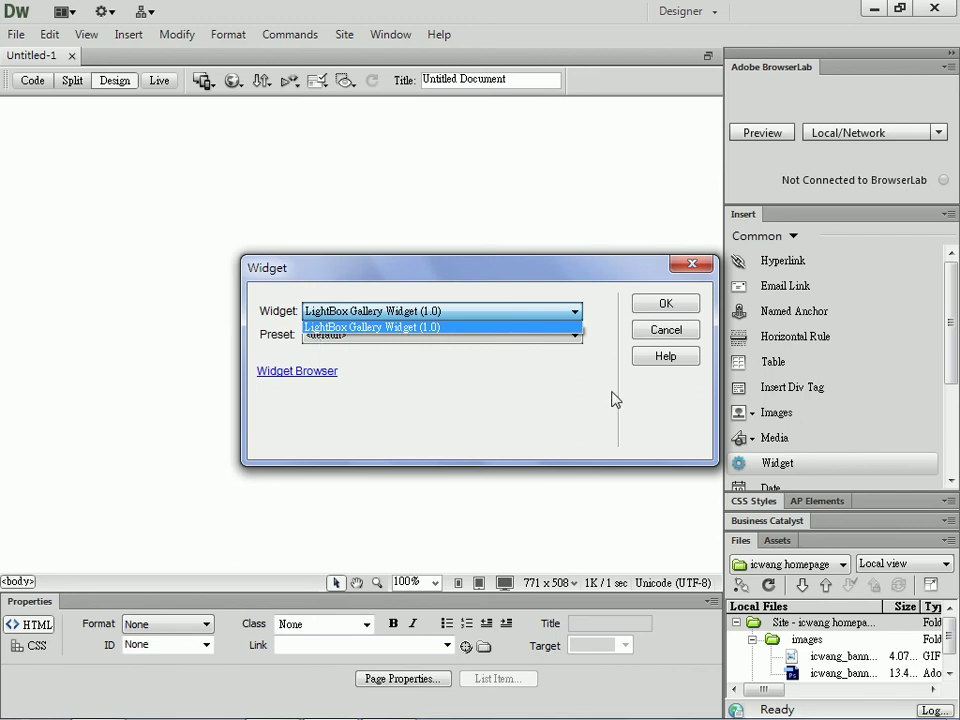
click(660, 333)
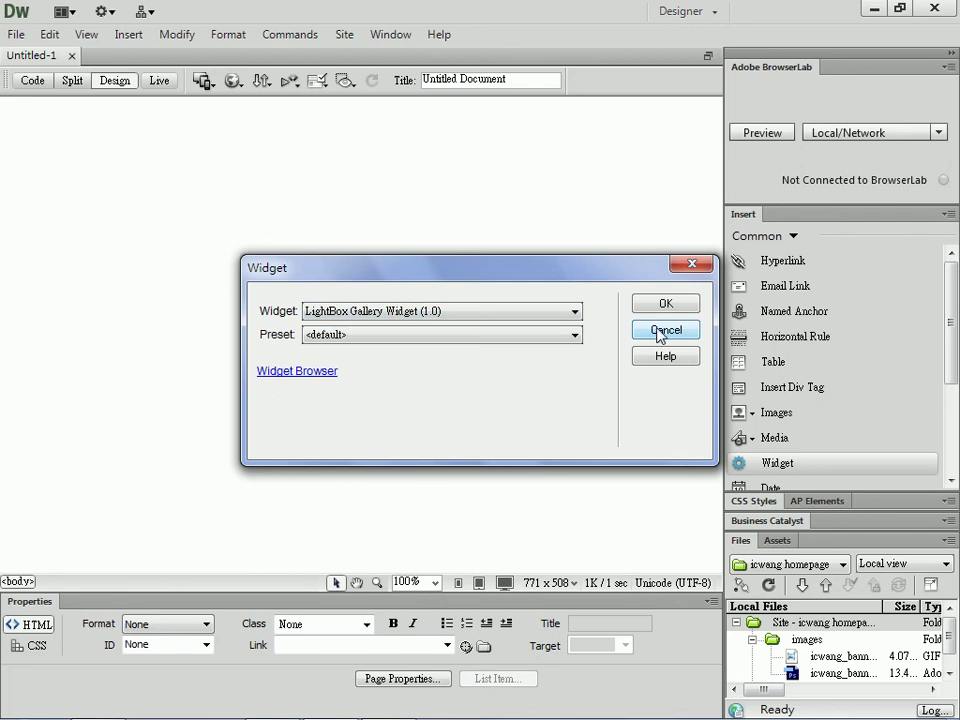
click(660, 333)
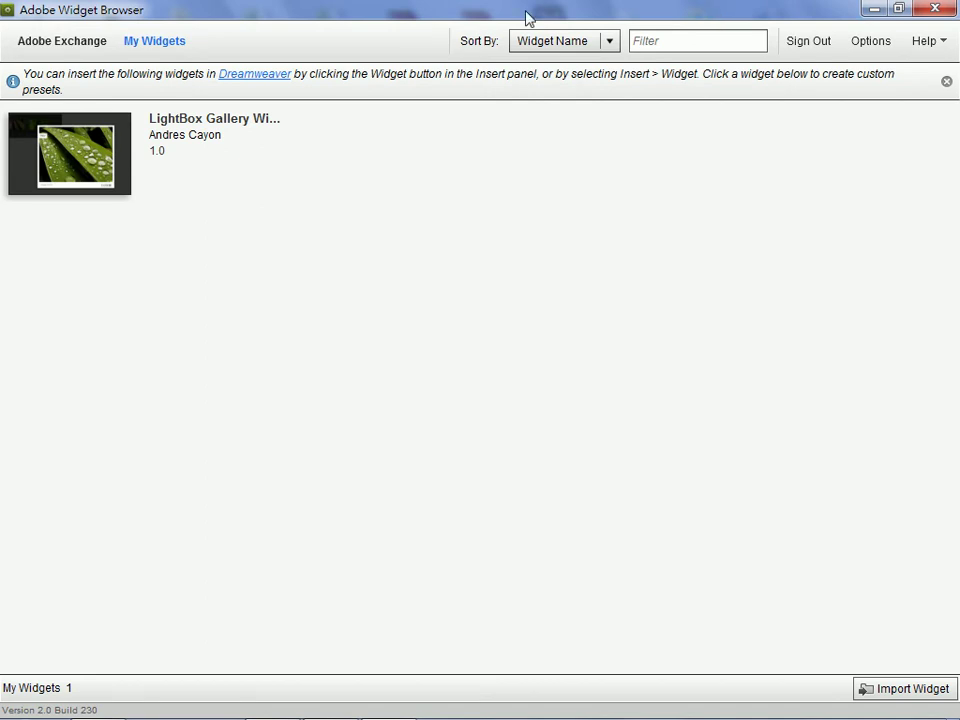
Save the LightBox Gallery Widget's default preset files into a new desktop folder named Adobe Widget.
click(91, 165)
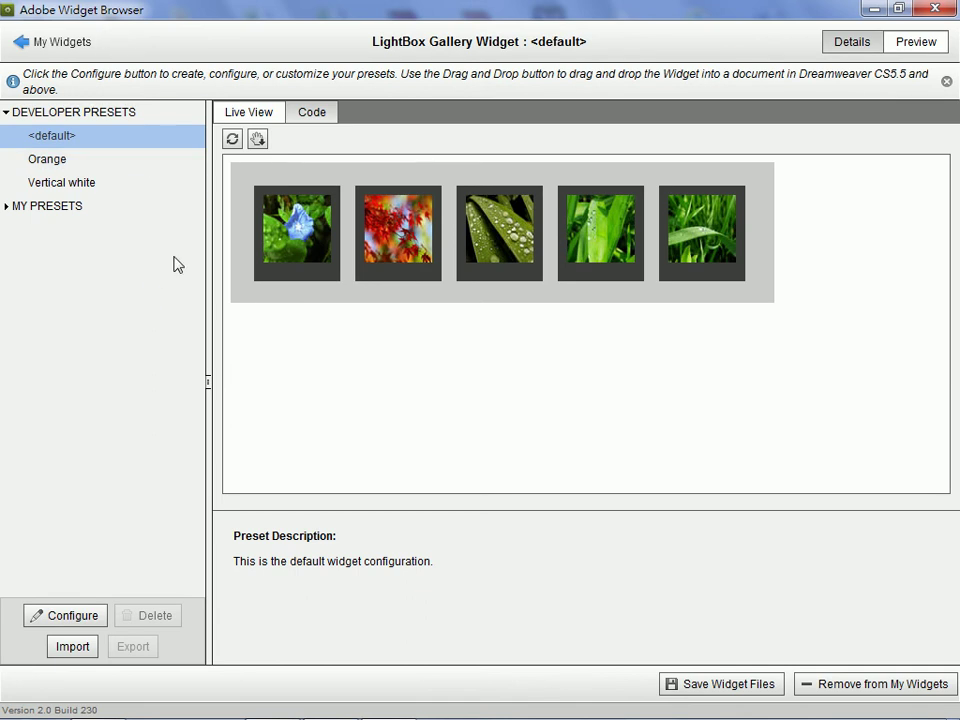
mouse_move(697, 684)
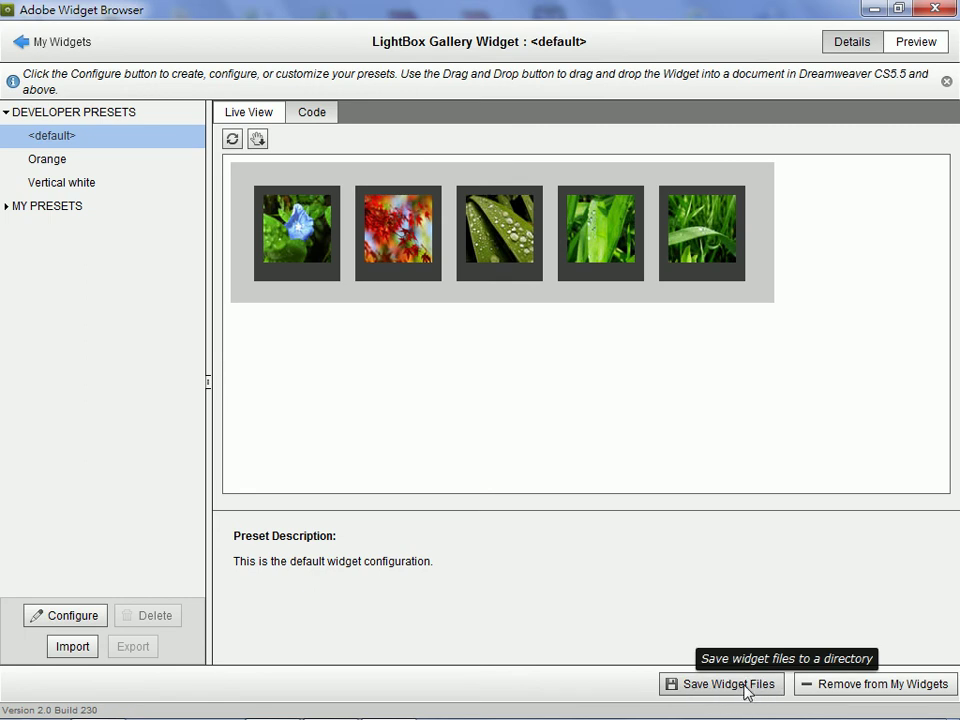
click(745, 686)
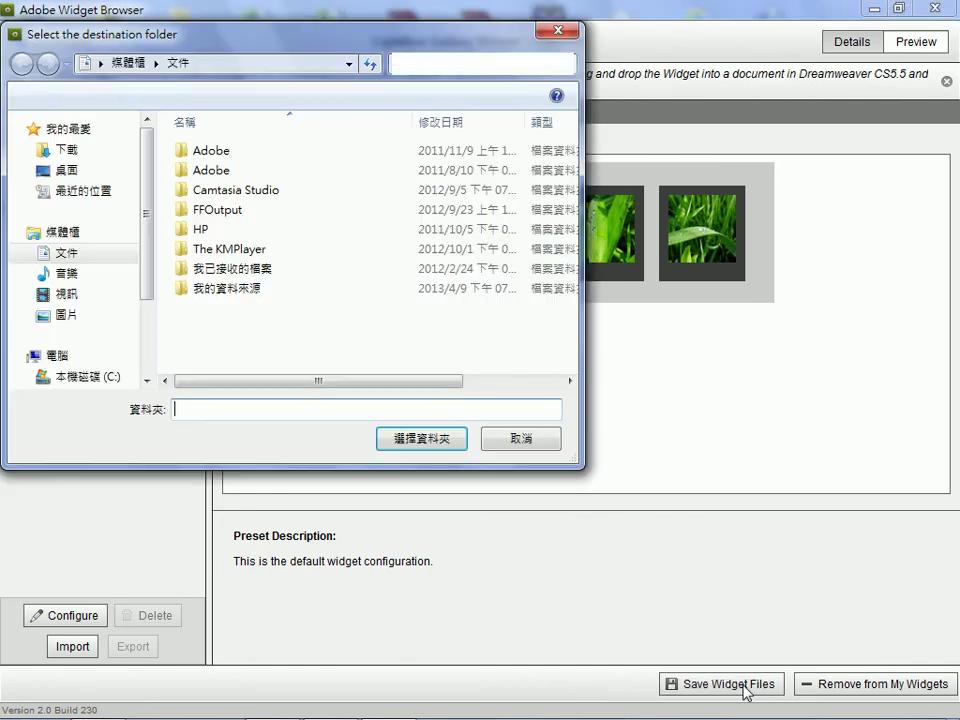
click(64, 172)
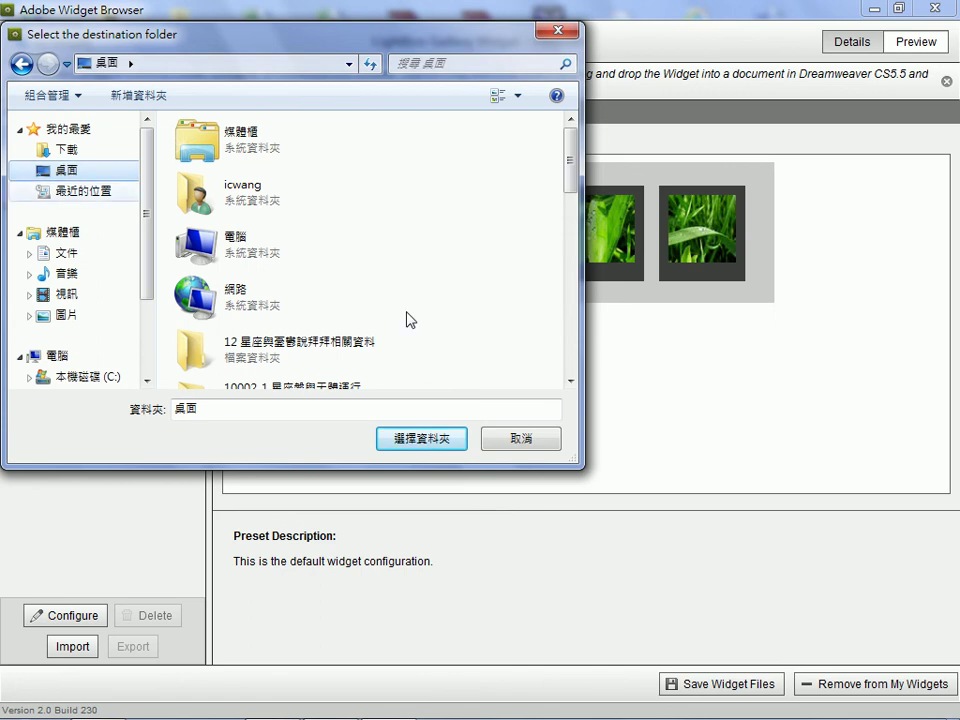
click(162, 100)
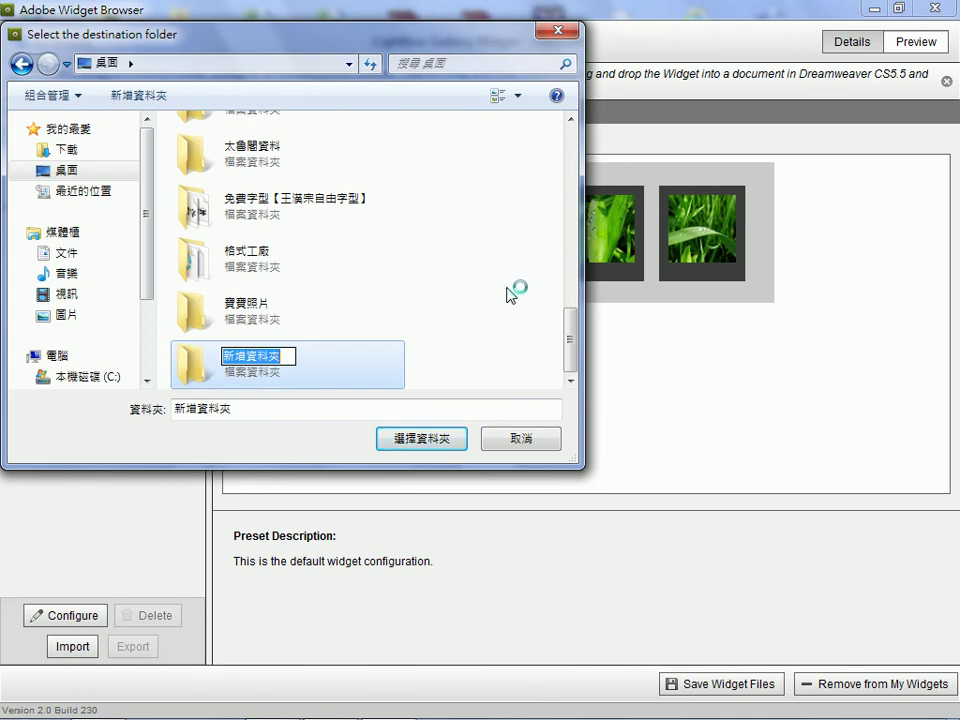
text(Adobe)
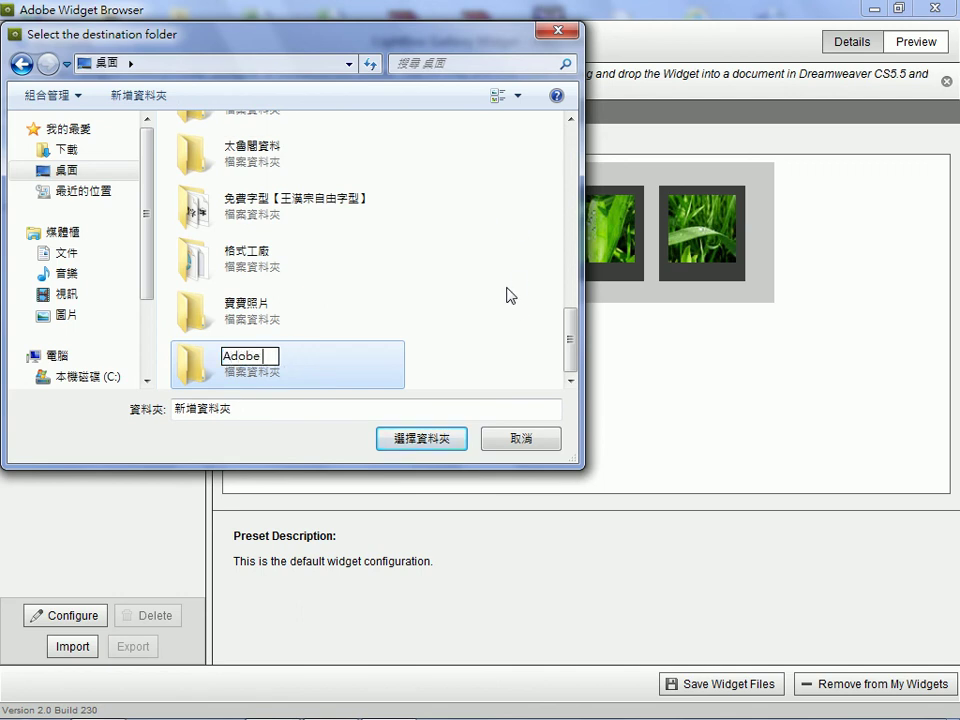
text( Widget)
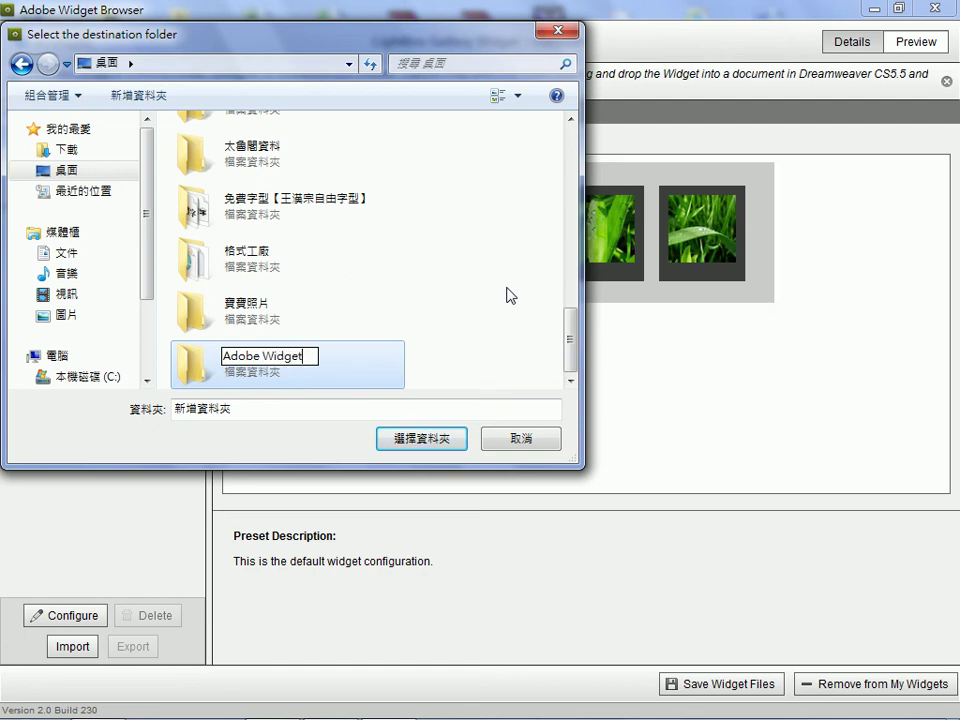
key(Return)
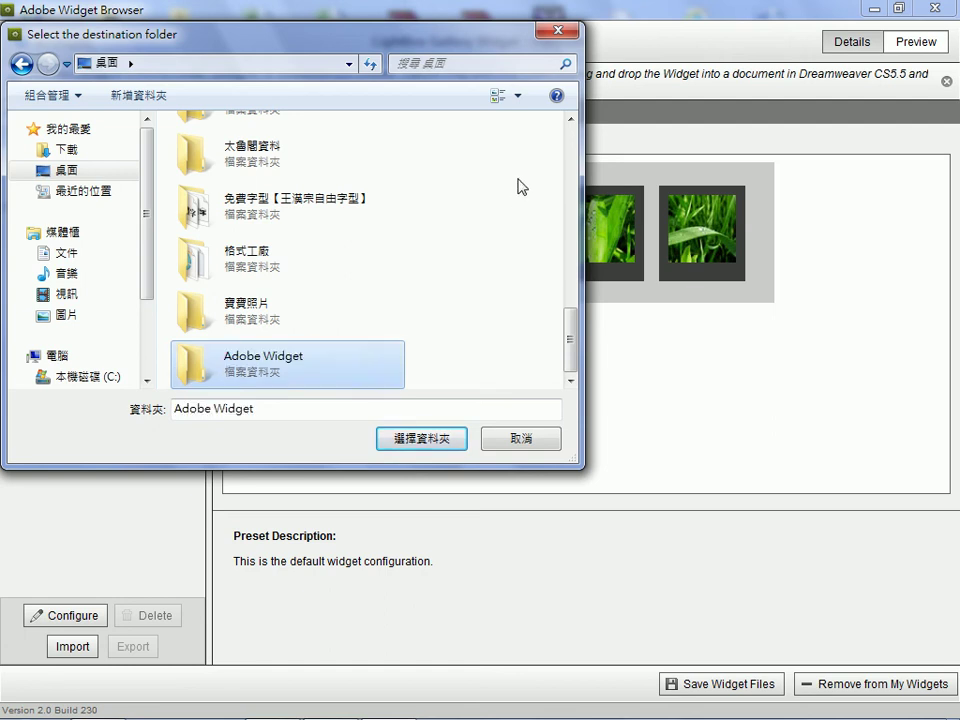
click(430, 446)
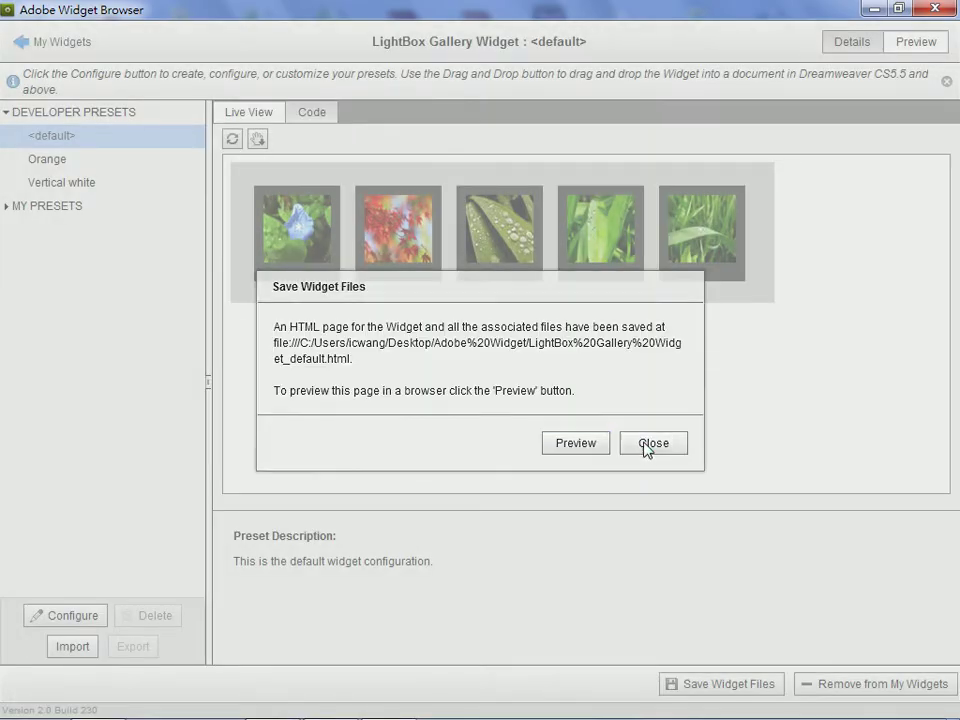
click(649, 446)
Minimize Adobe Widget Browser, examine the saved files in the Adobe Widget desktop folder and close the folder window.
click(876, 9)
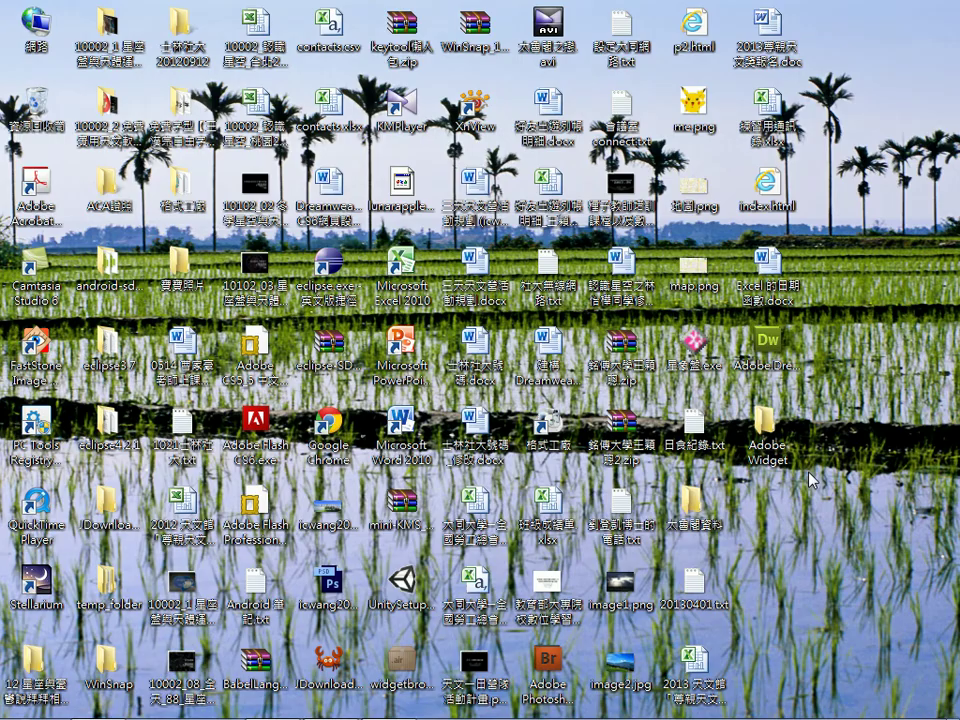
double_click(768, 448)
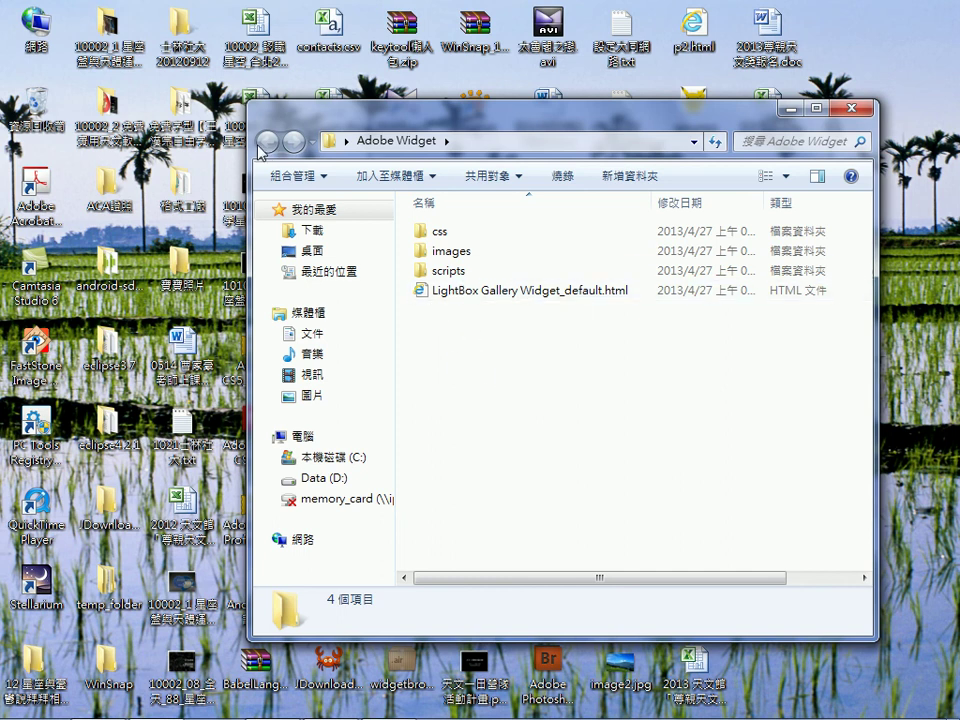
click(858, 110)
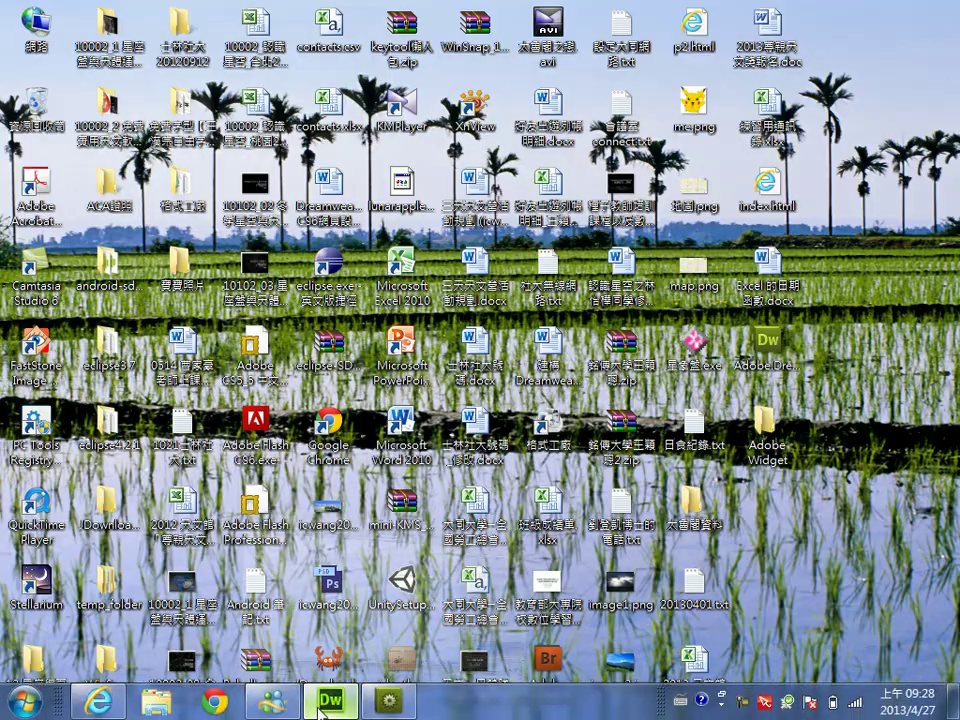
Switch to Dreamweaver, return to Adobe Widget Browser and go back to the Adobe Exchange widget list.
click(330, 702)
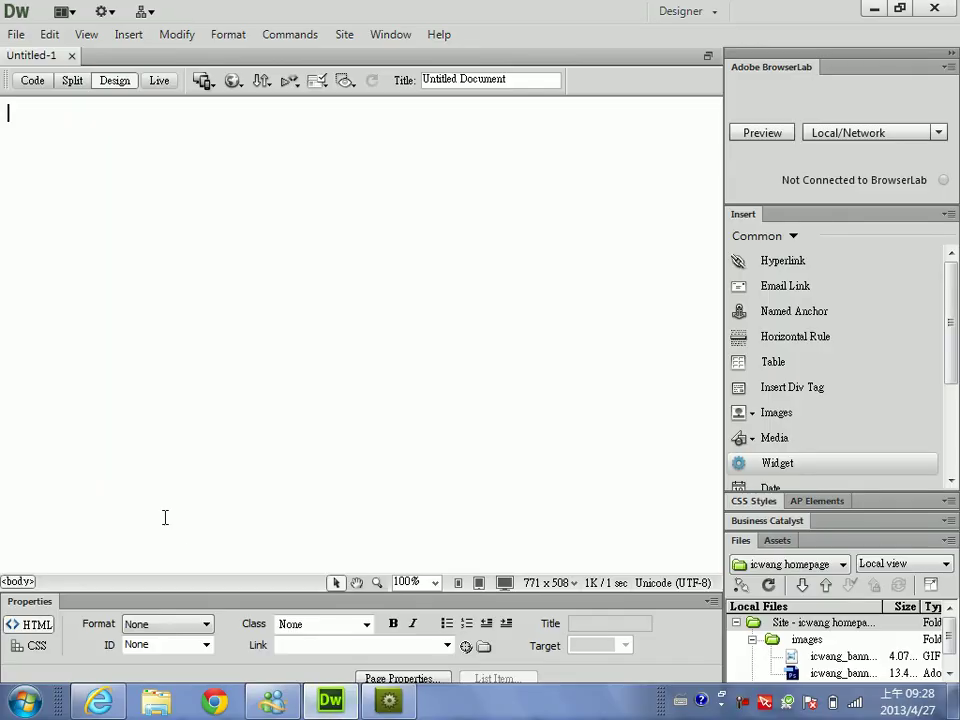
click(388, 701)
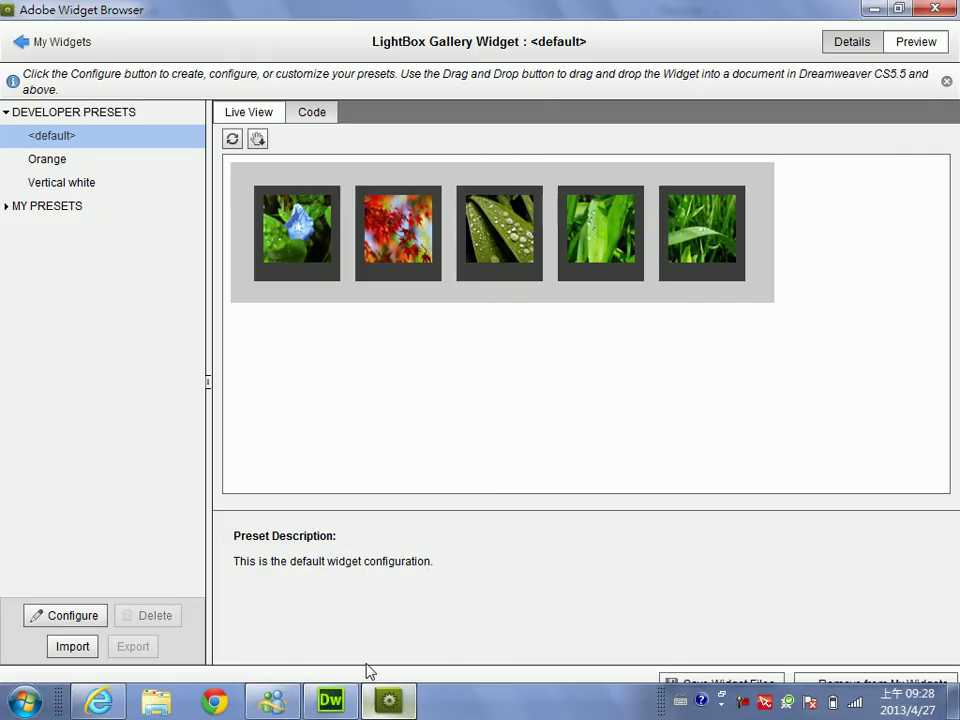
click(52, 44)
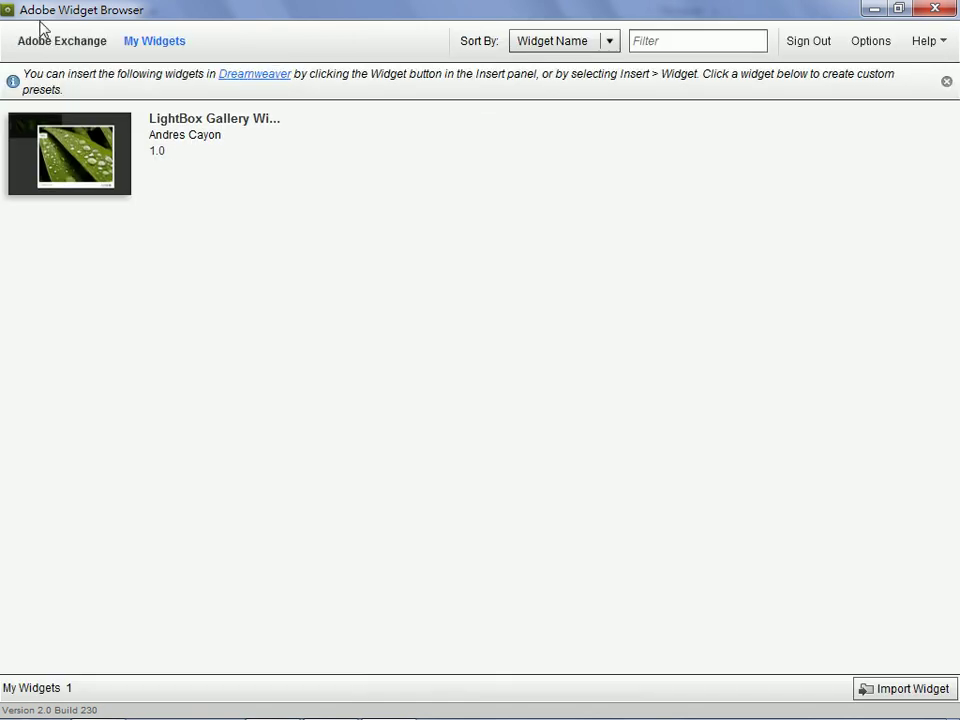
click(50, 40)
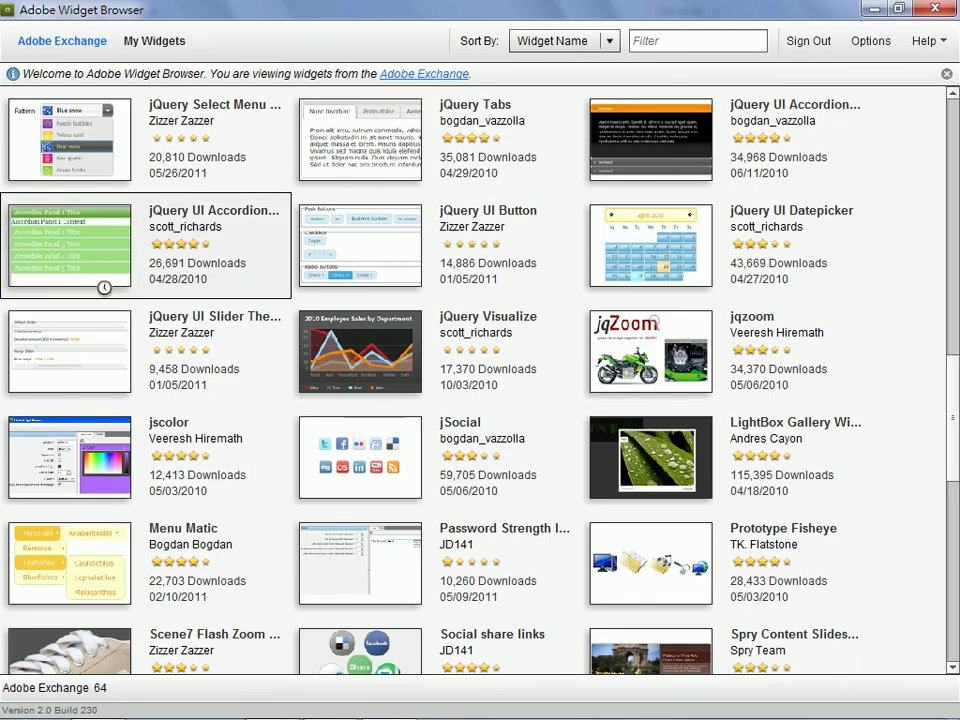
Preview the CSS-Only Menu widget live in its default and Orange presets, and return to the Adobe Exchange list.
scroll(800, 535, up, 10)
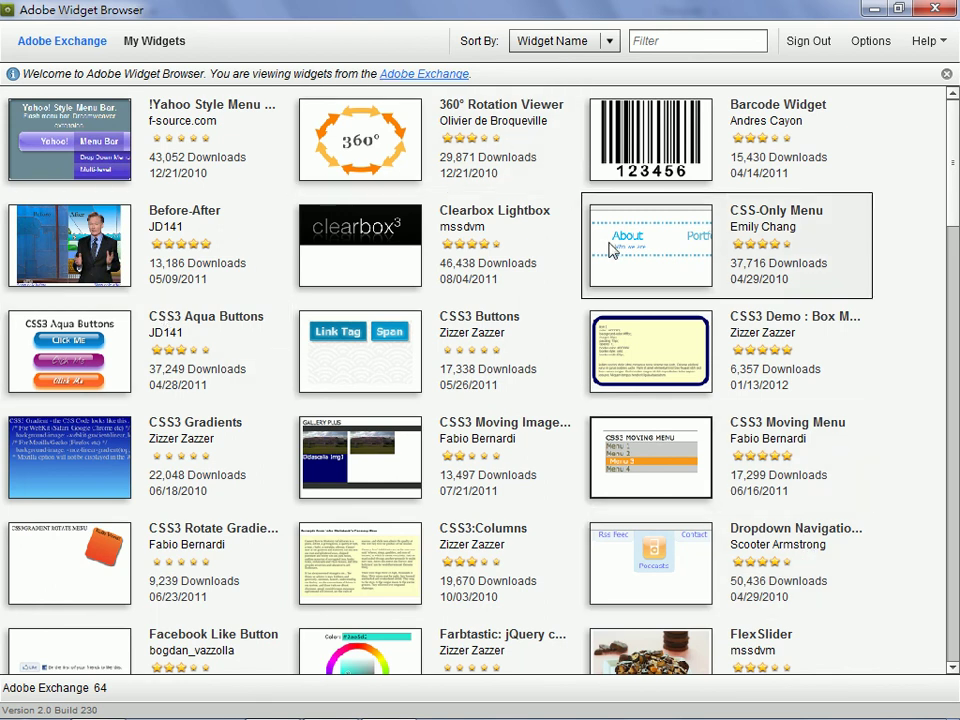
mouse_move(625, 250)
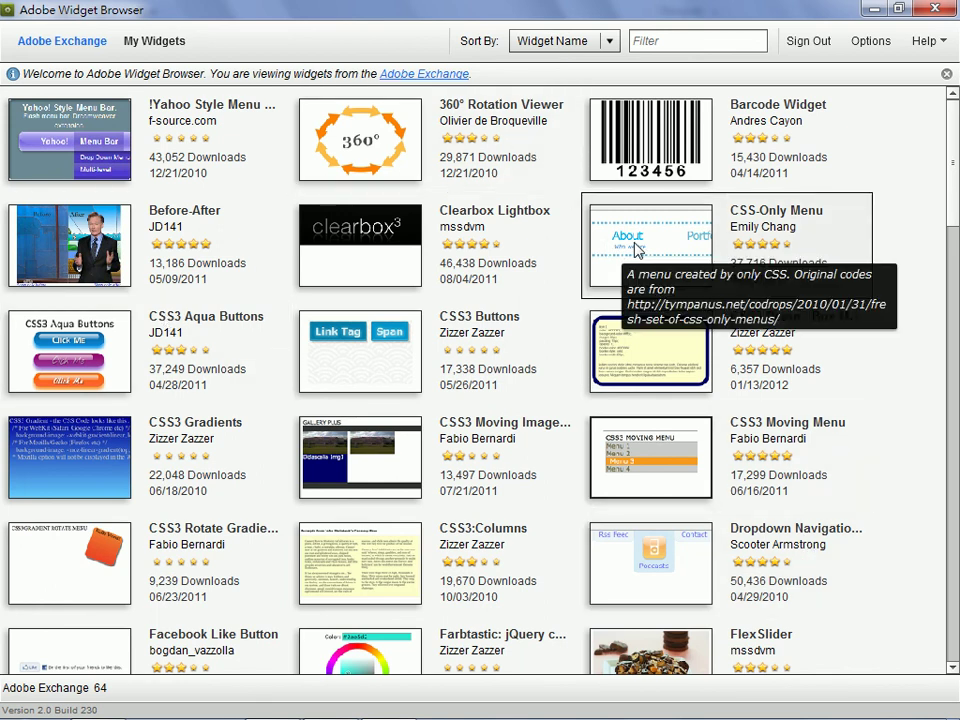
click(636, 250)
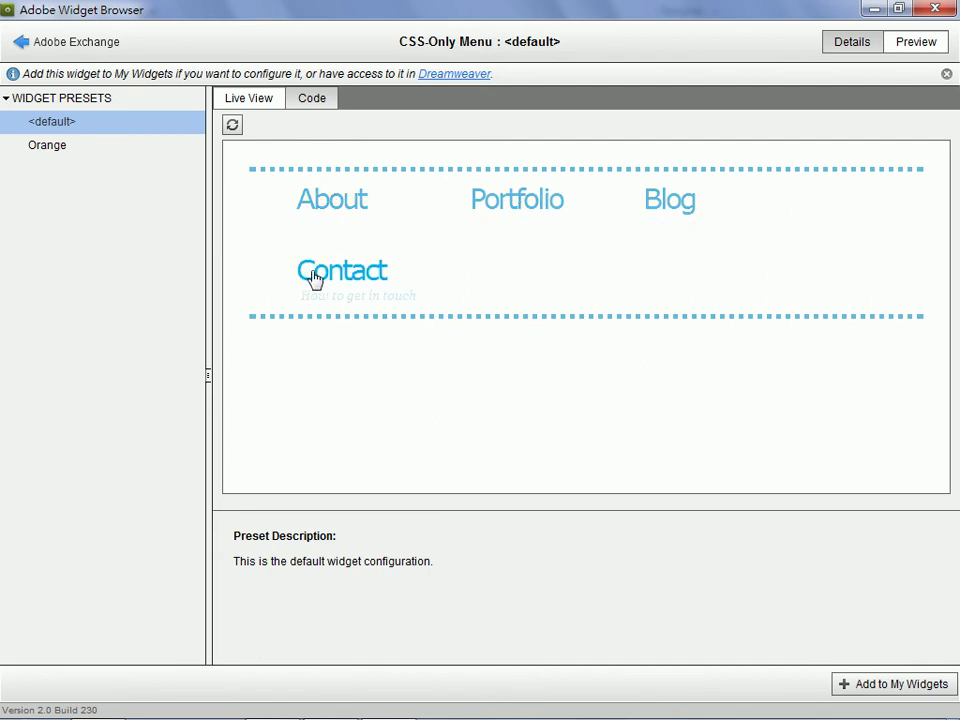
click(45, 147)
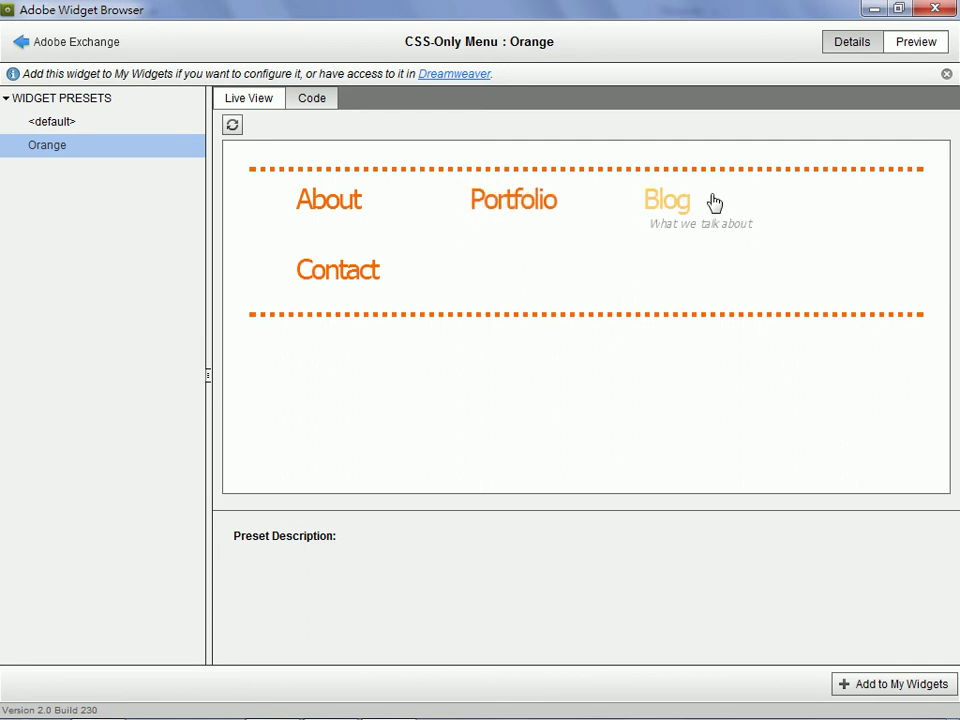
click(62, 43)
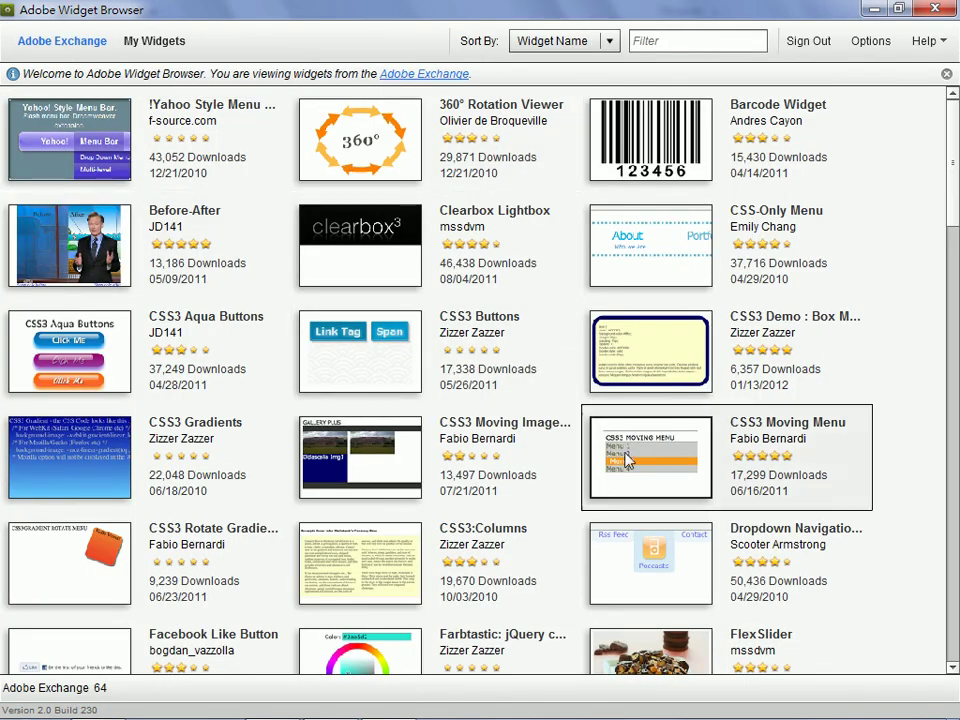
Open the Dropdown Navigation Bar widget, view its live preview and return to the Adobe Exchange list.
click(664, 586)
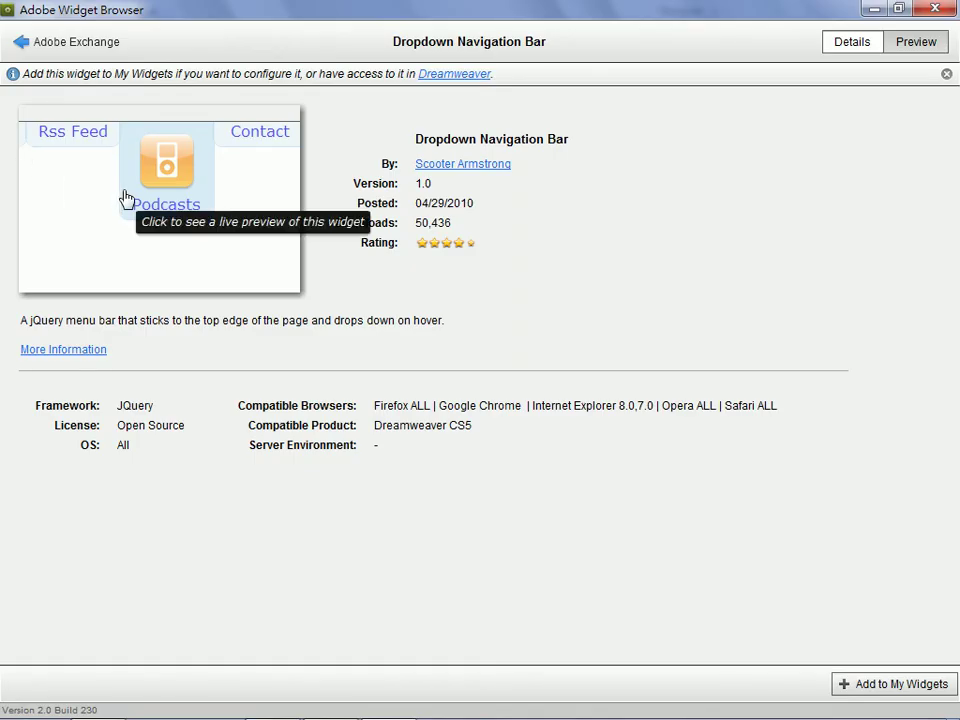
click(120, 197)
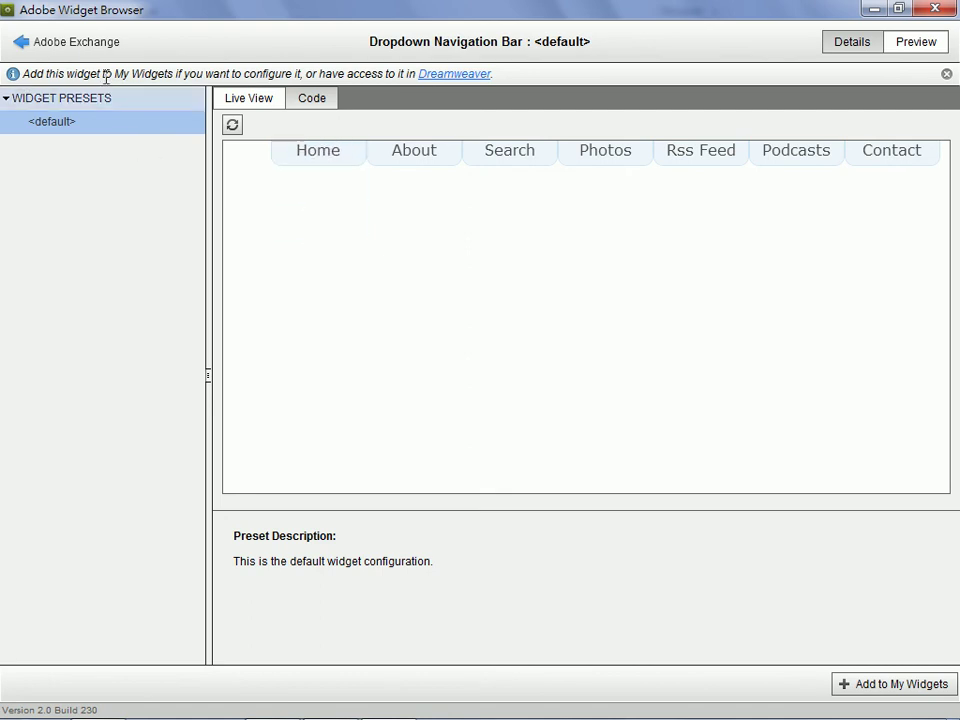
click(85, 45)
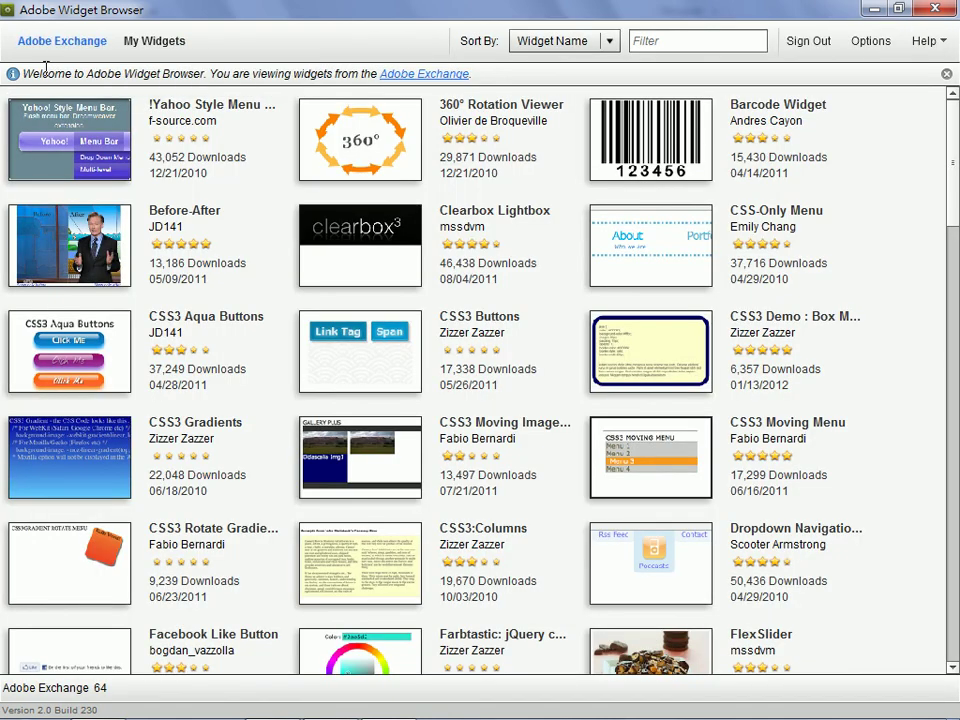
Preview the 360° Rotation Viewer widget's default and 3 iPhones presets, and dismiss the program's crash dialog.
mouse_move(369, 165)
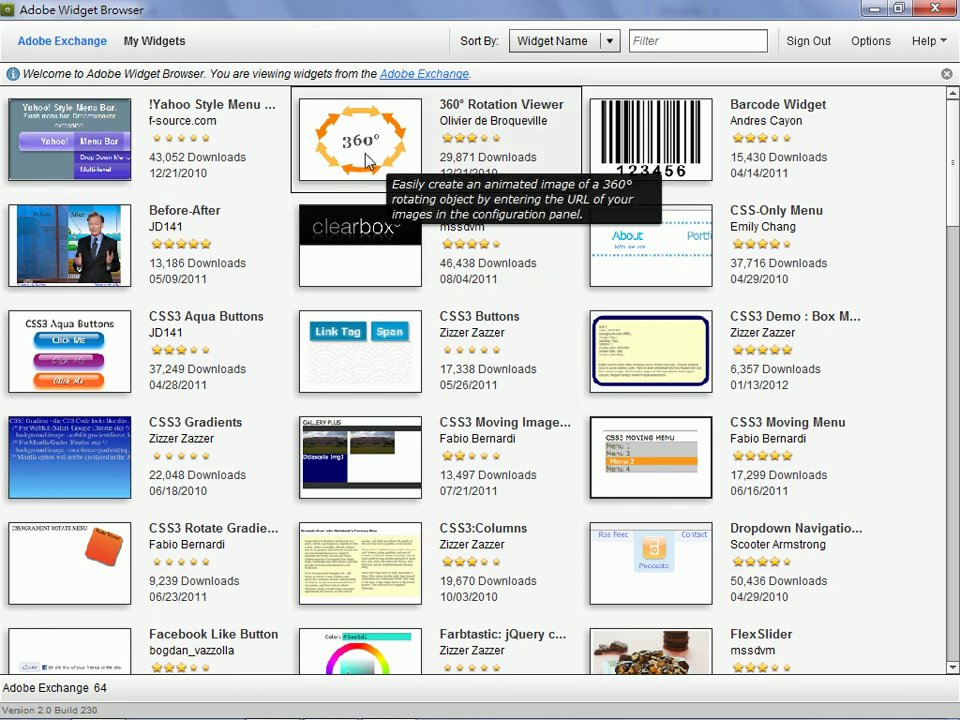
click(371, 162)
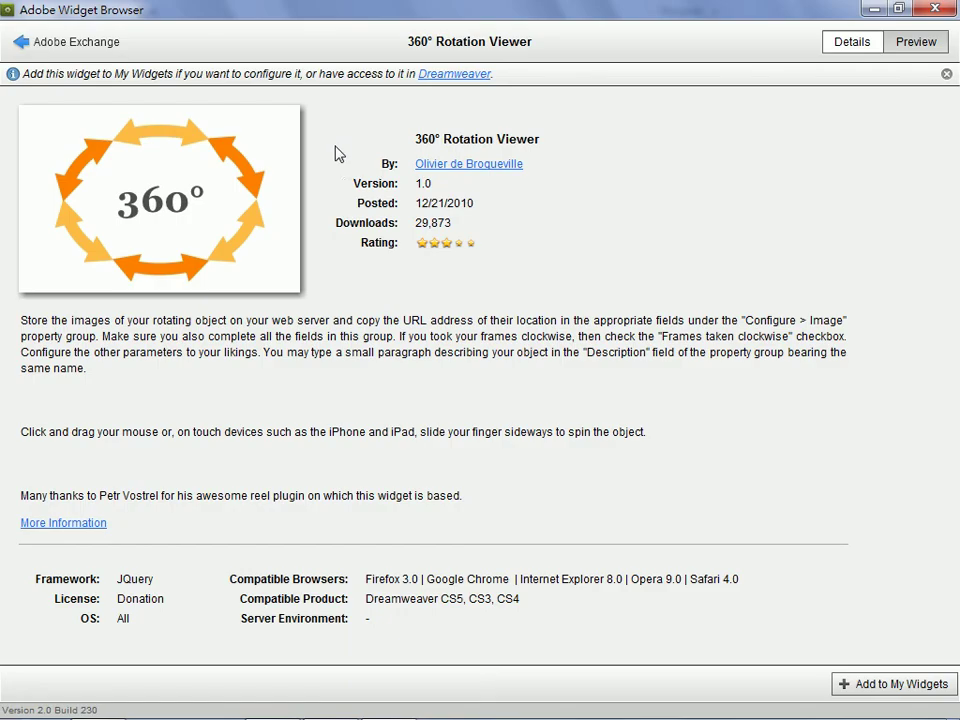
click(196, 236)
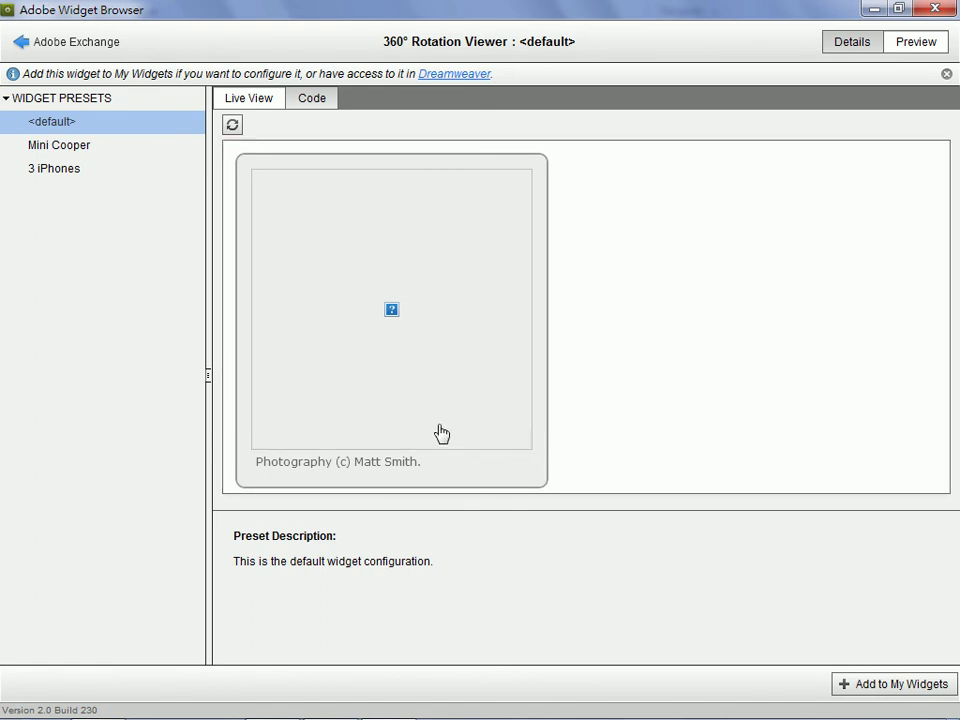
click(52, 172)
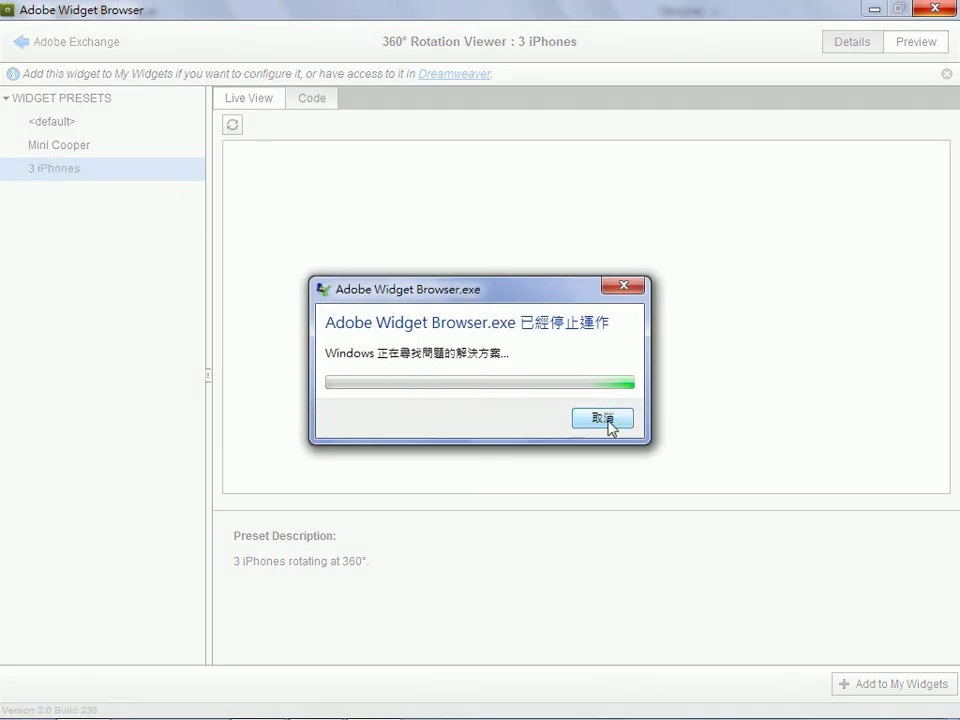
click(598, 424)
click(556, 410)
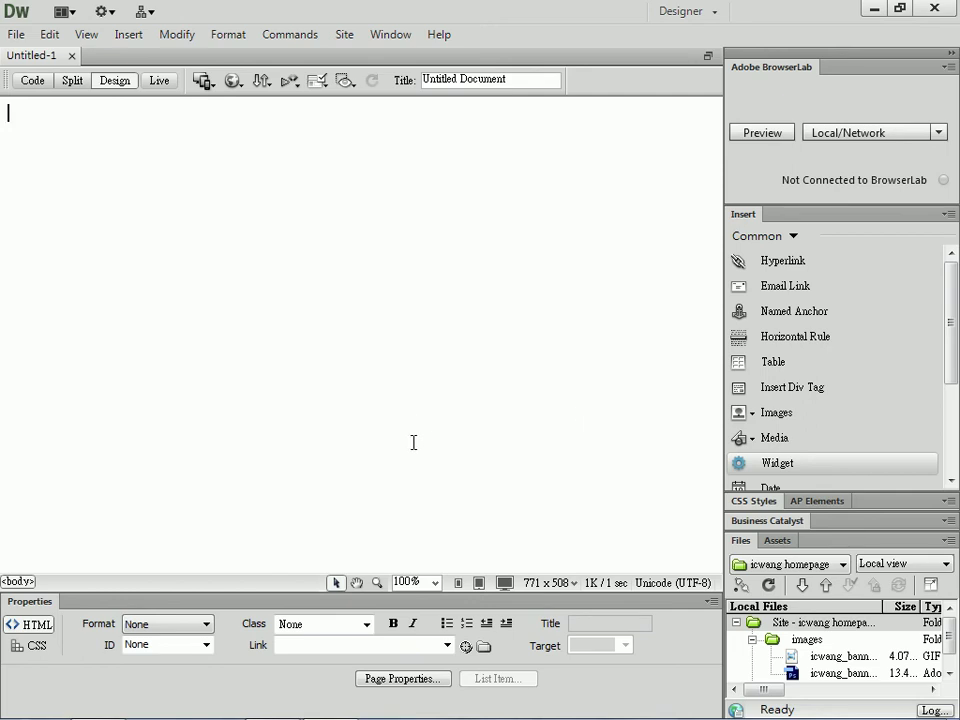